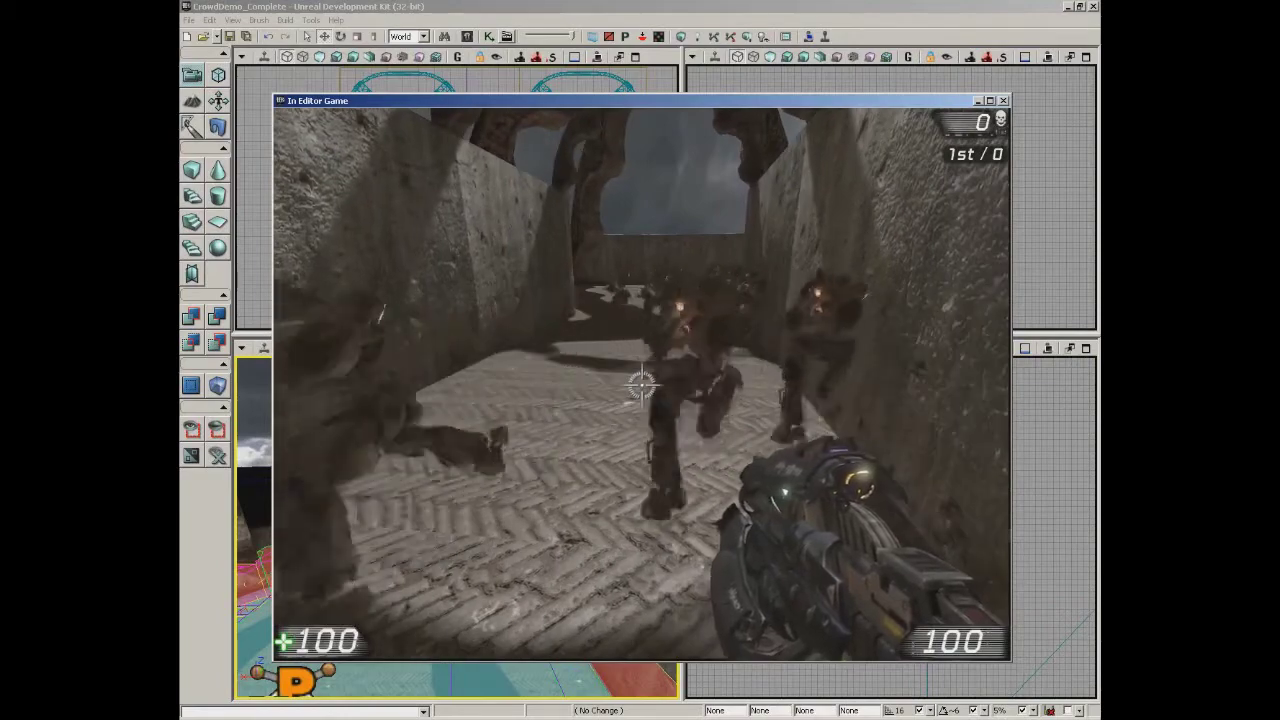
# Walk through the completed crowd demo in the in-editor game and examine how the crowd agents move through the level.
pyautogui.press('w')
pyautogui.press('w')
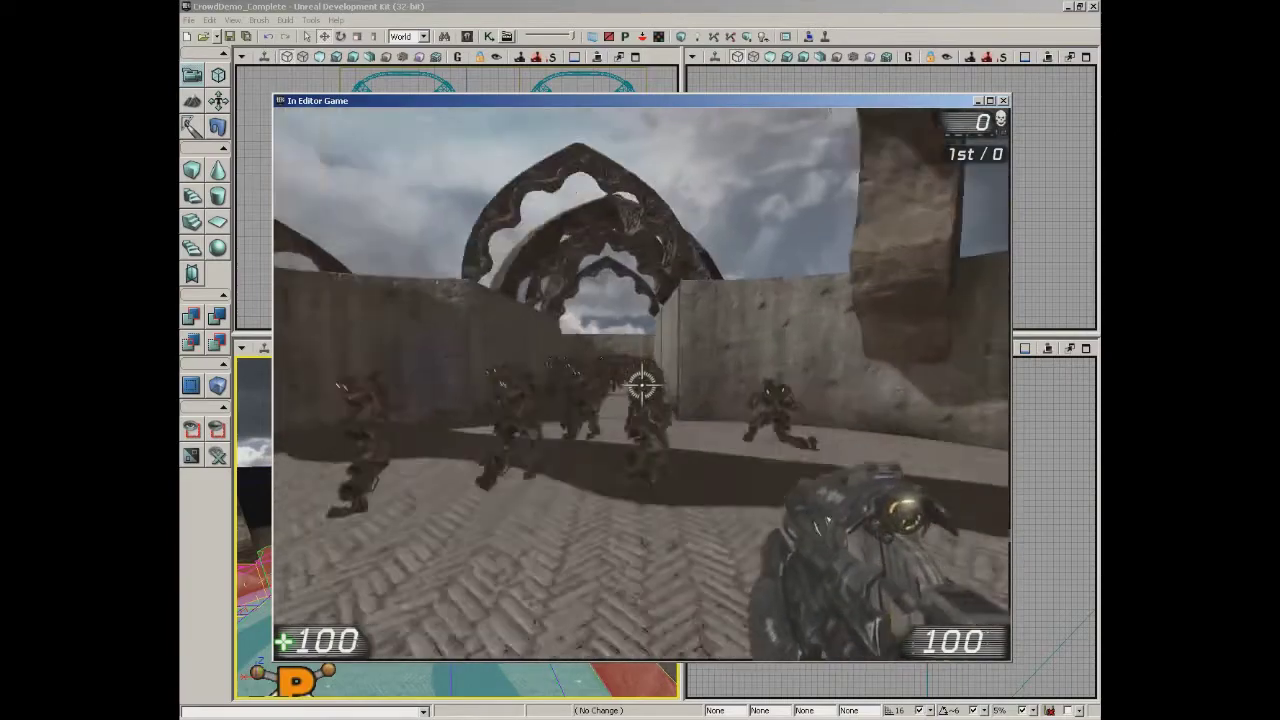
pyautogui.press('w')
pyautogui.press('w')
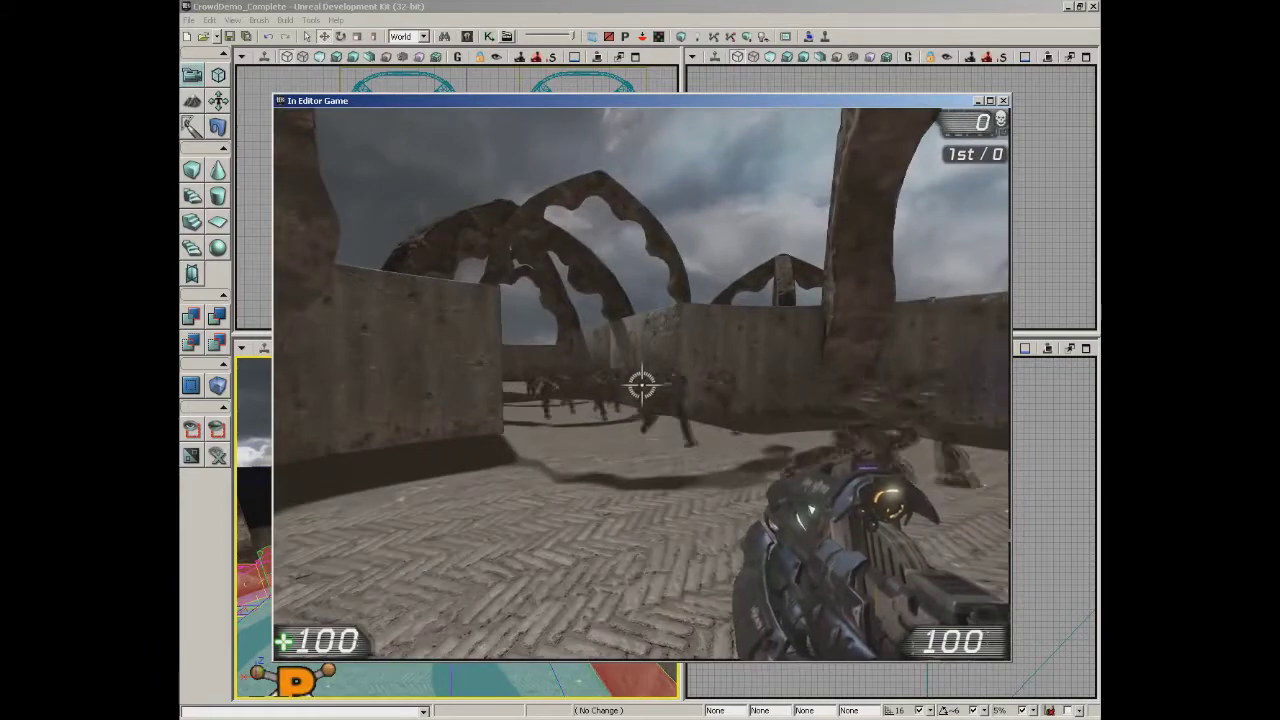
pyautogui.press('w')
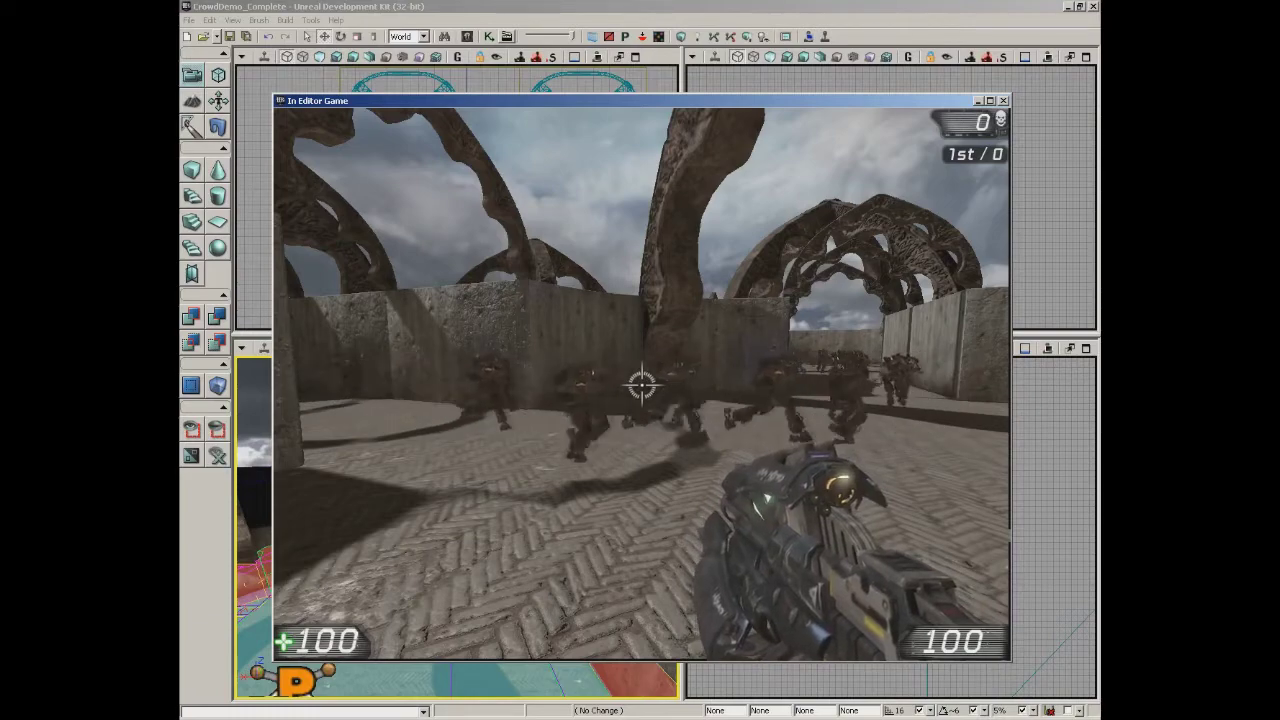
pyautogui.press('w')
pyautogui.press('d')
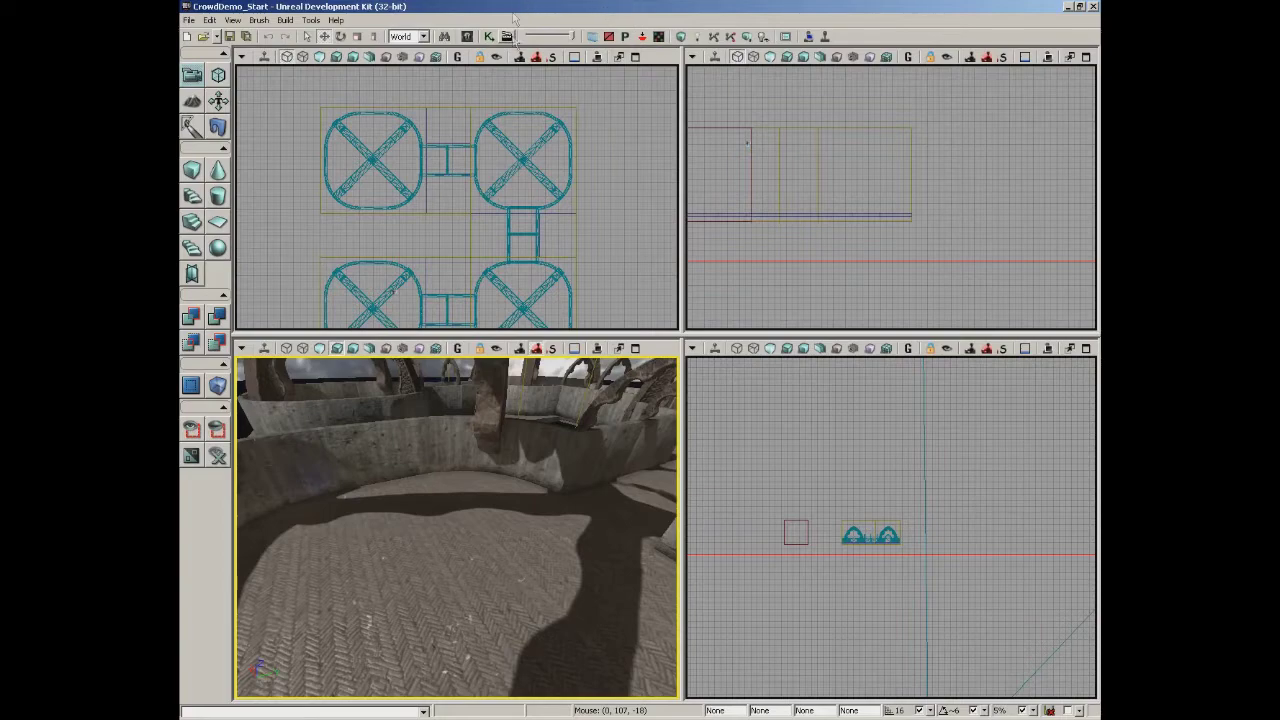
# Find and select the UTGameCrowdAgent actor class beneath CrowdAgentBase, GameCrowdAgent and GameCrowdAgentSkeletal.
pyautogui.click(467, 37)
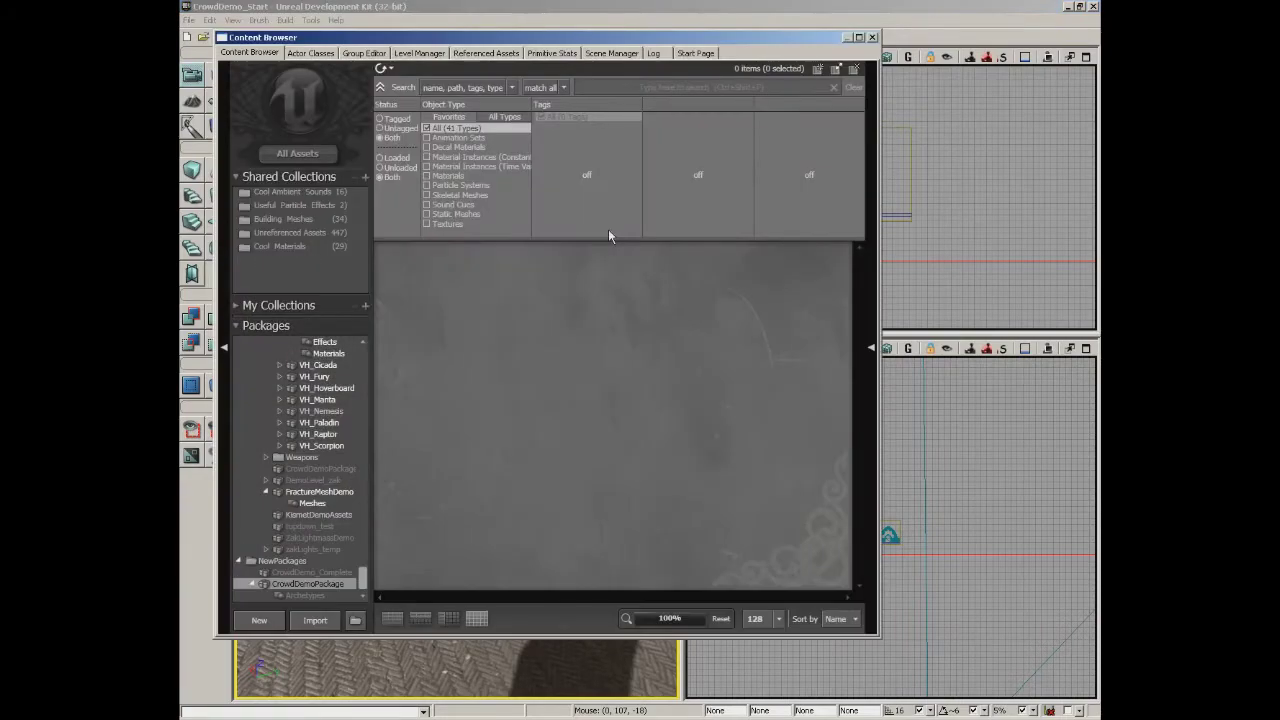
pyautogui.click(325, 66)
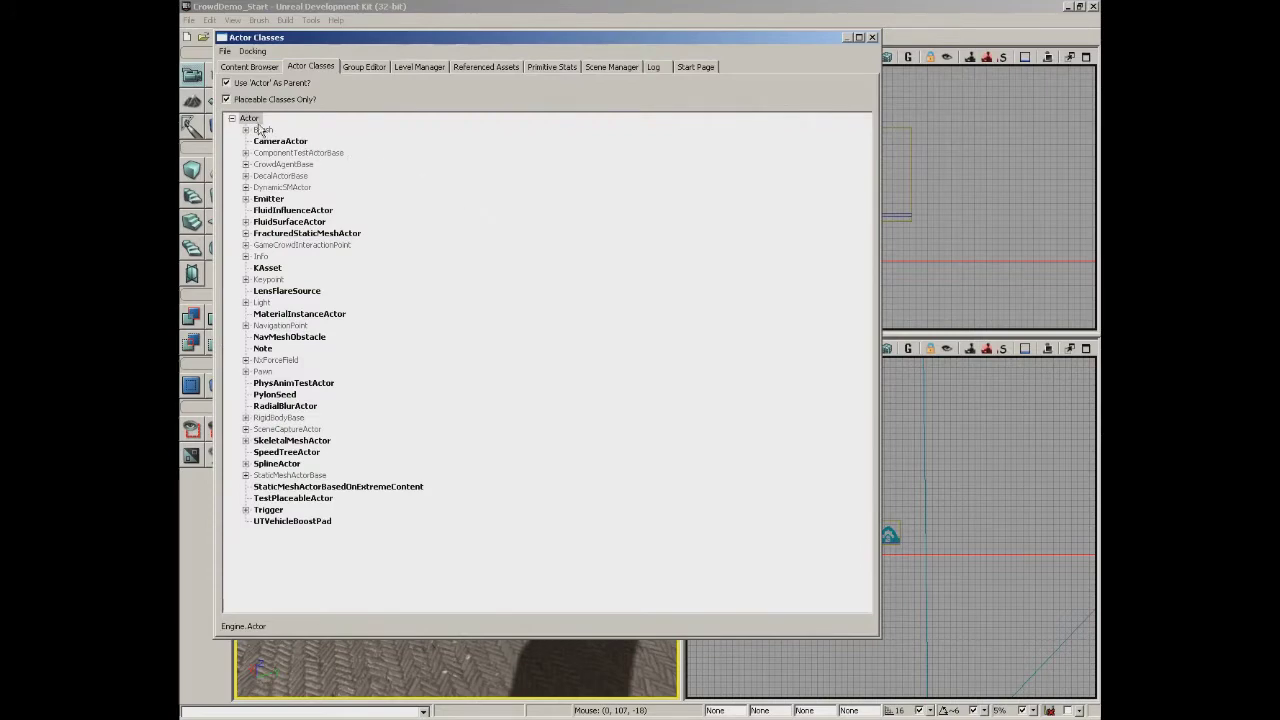
pyautogui.click(270, 166)
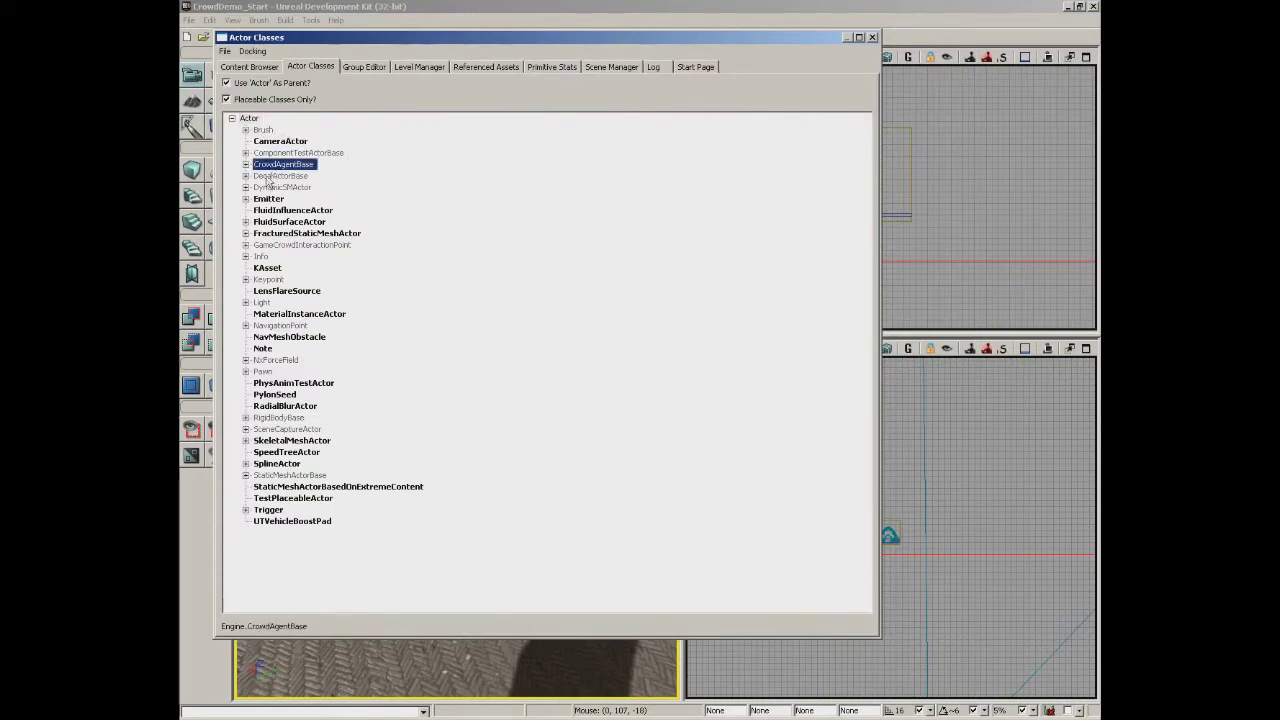
pyautogui.click(245, 164)
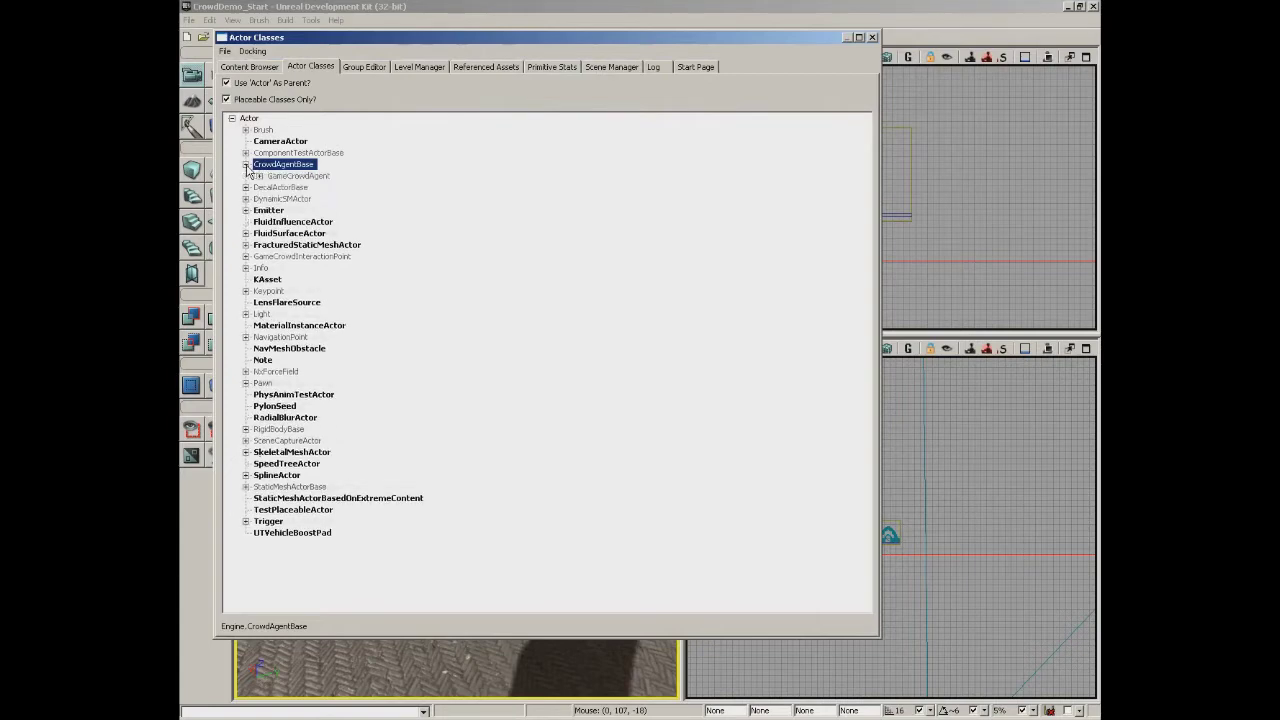
pyautogui.click(259, 176)
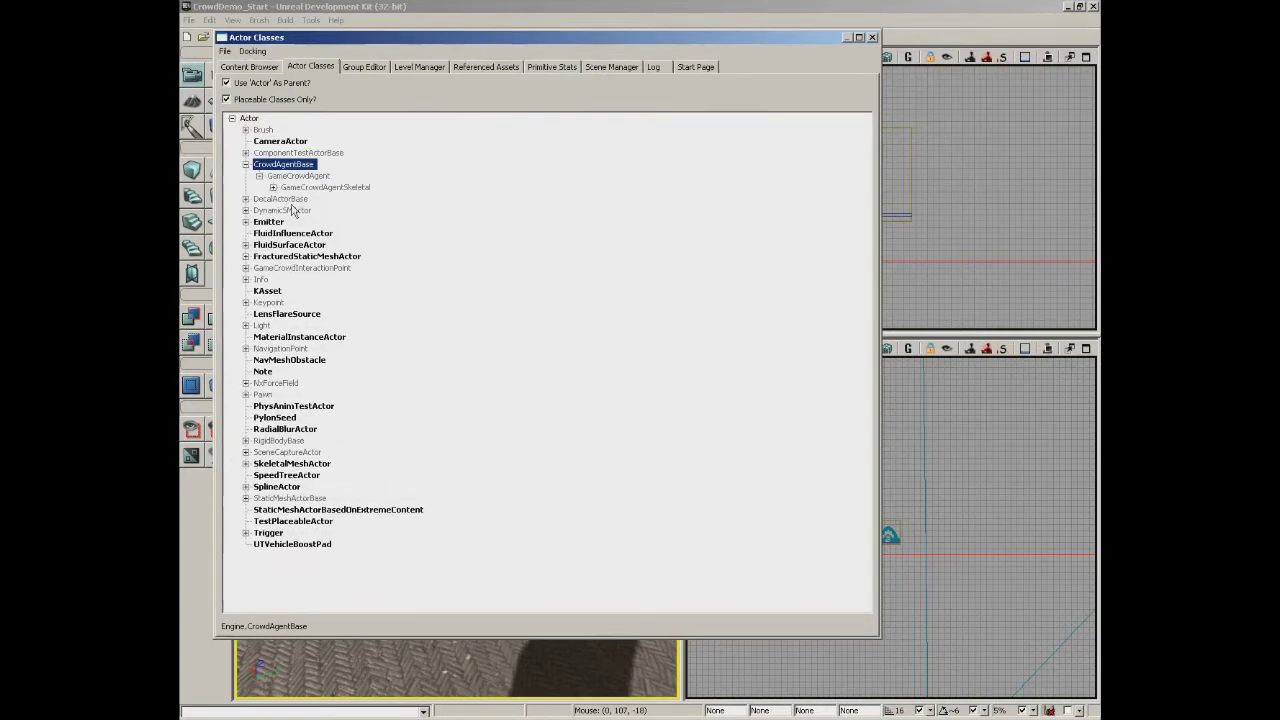
pyautogui.click(300, 188)
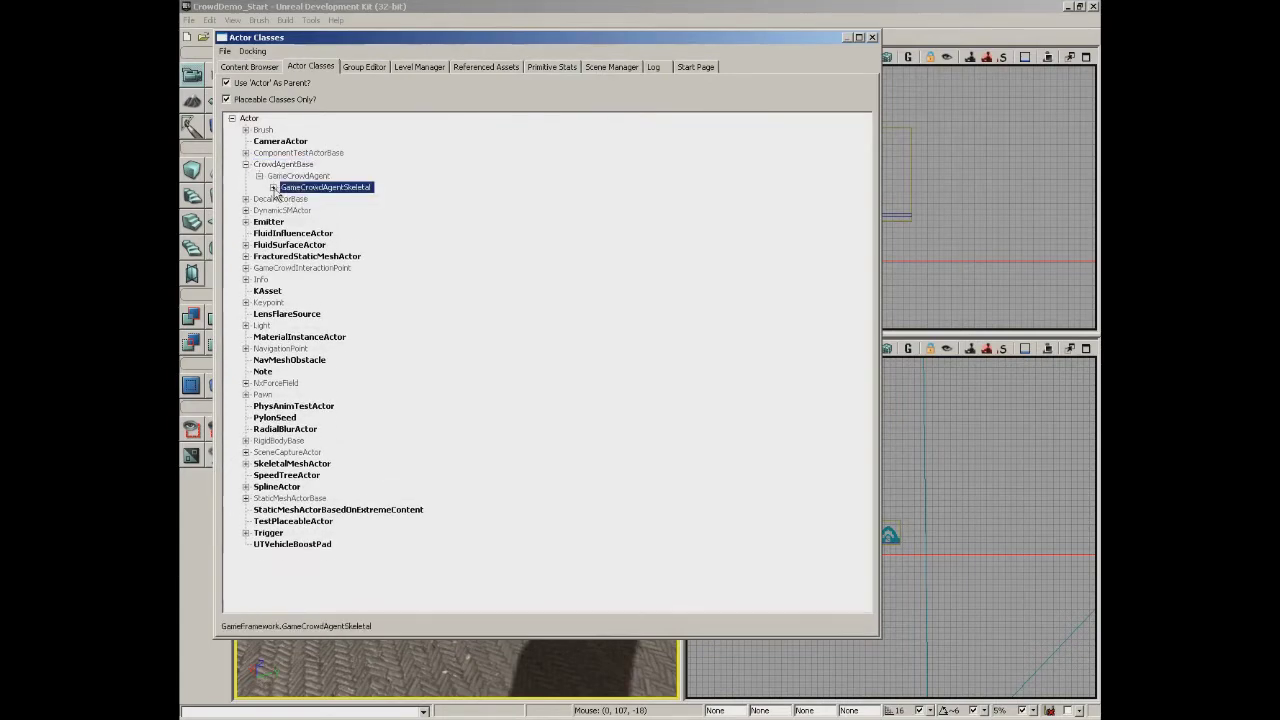
pyautogui.click(273, 187)
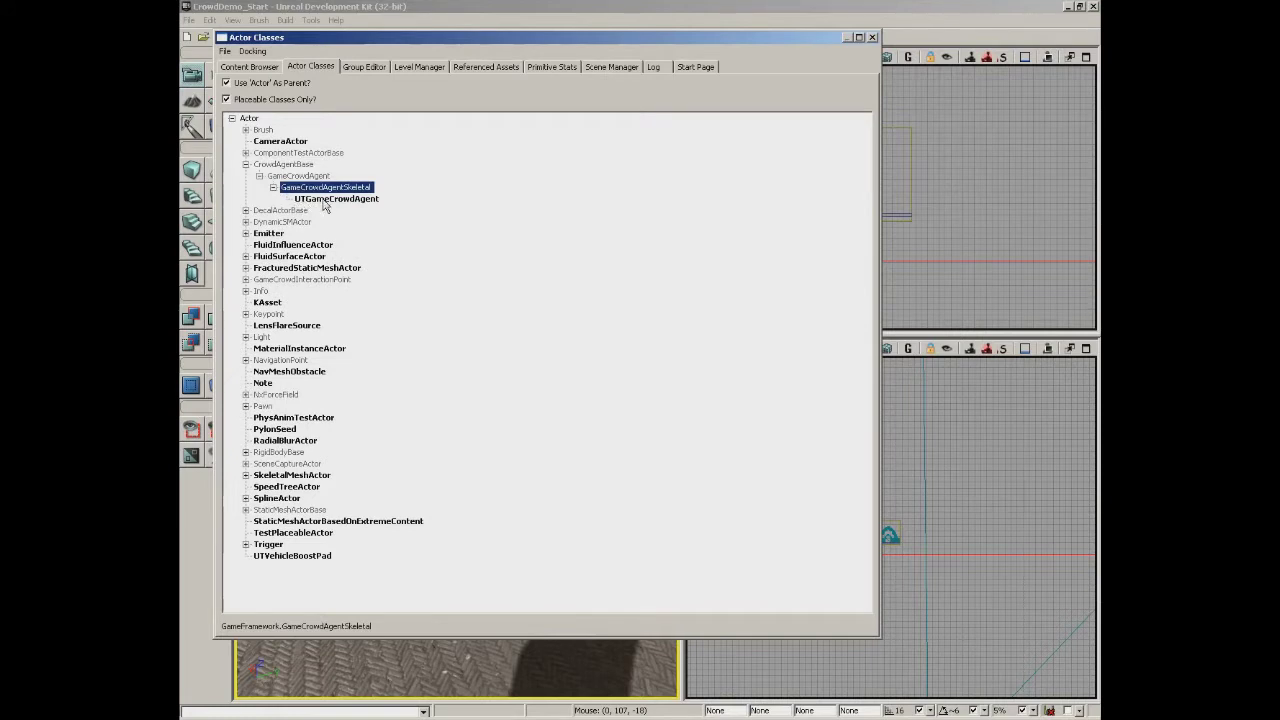
pyautogui.click(326, 199)
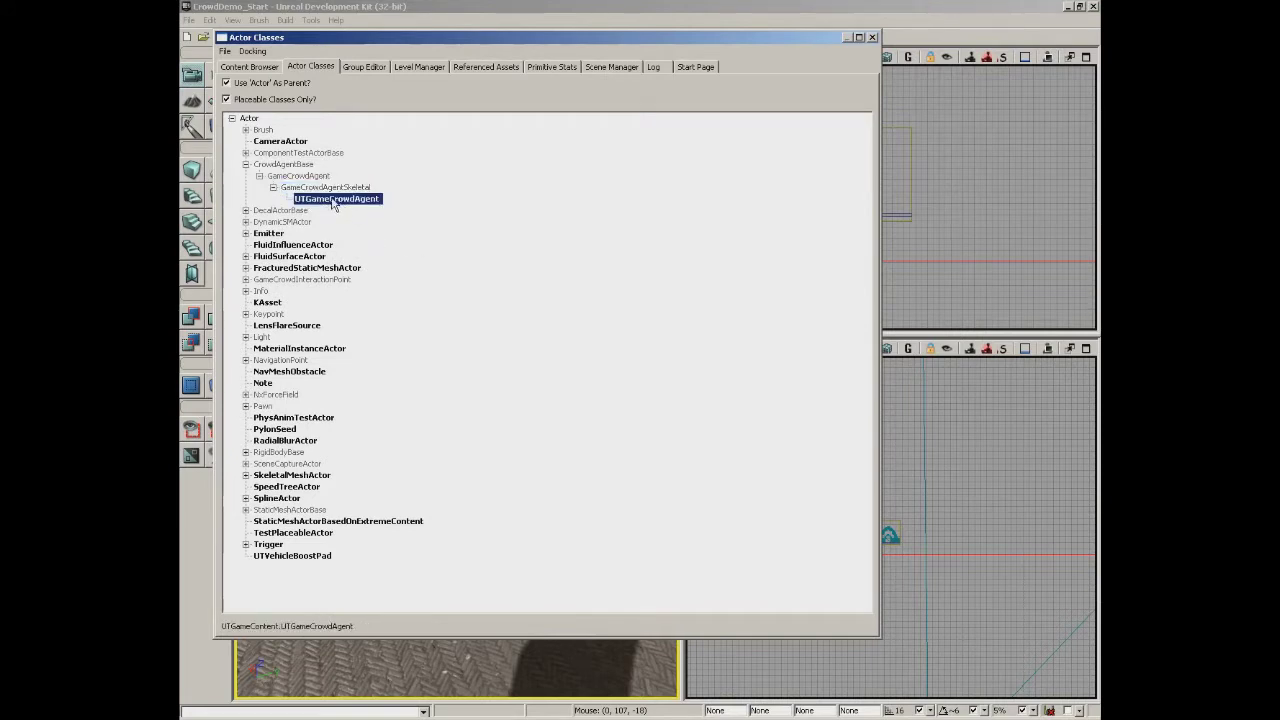
# Create an archetype from UTGameCrowdAgent named CrowdArchetype in package CrowdDemoPackage, group Archetypes.
pyautogui.rightClick(331, 199)
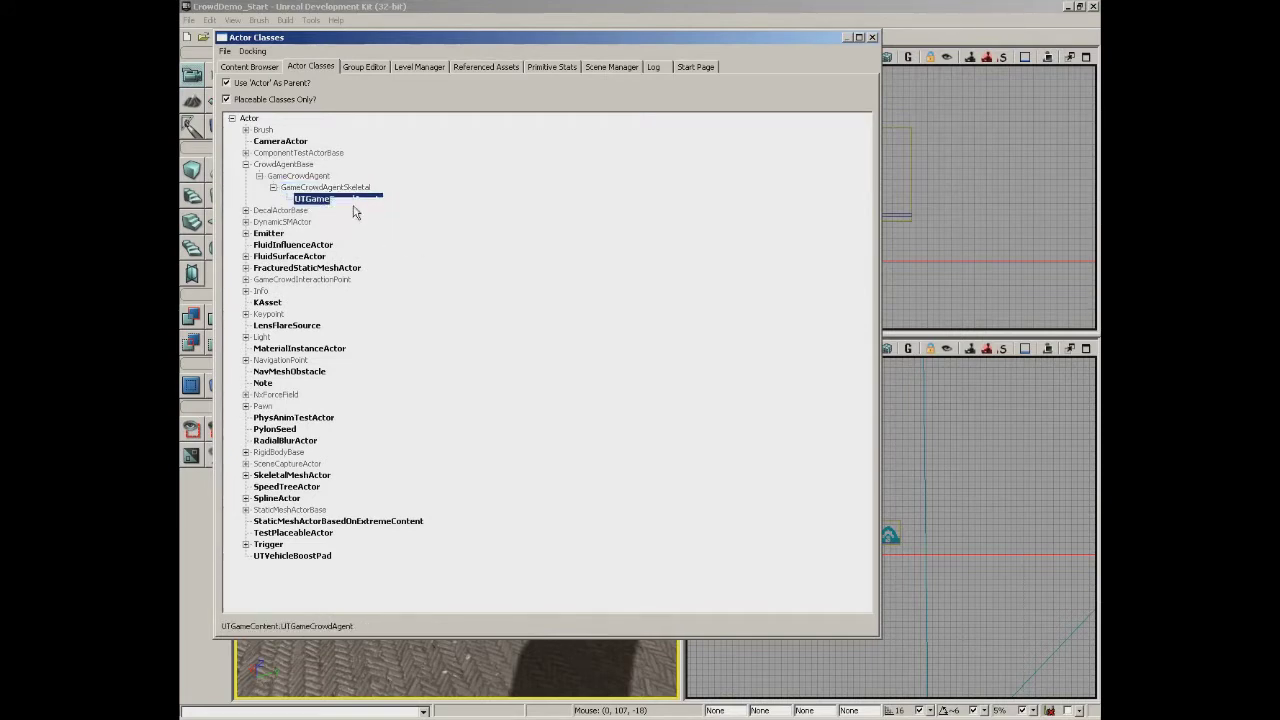
pyautogui.click(356, 207)
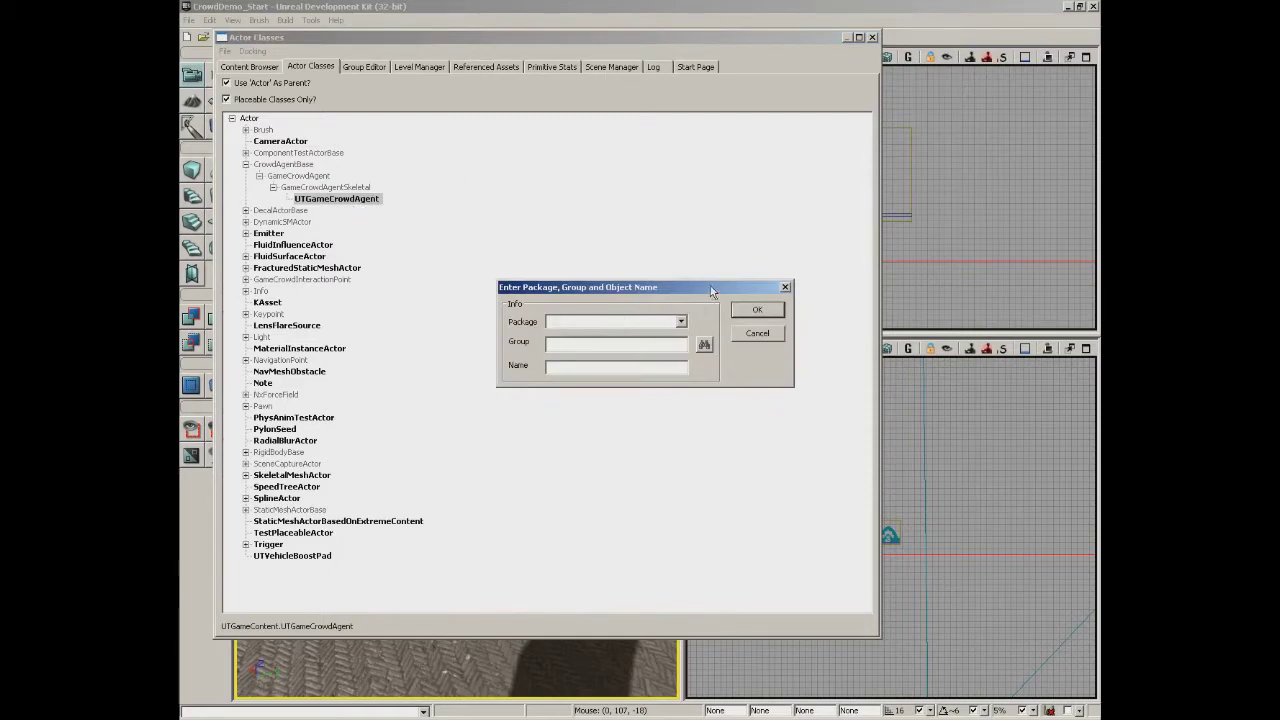
pyautogui.write('CrowdDemoPackage')
pyautogui.press('Tab')
pyautogui.write('Ar')
pyautogui.write('Cro')
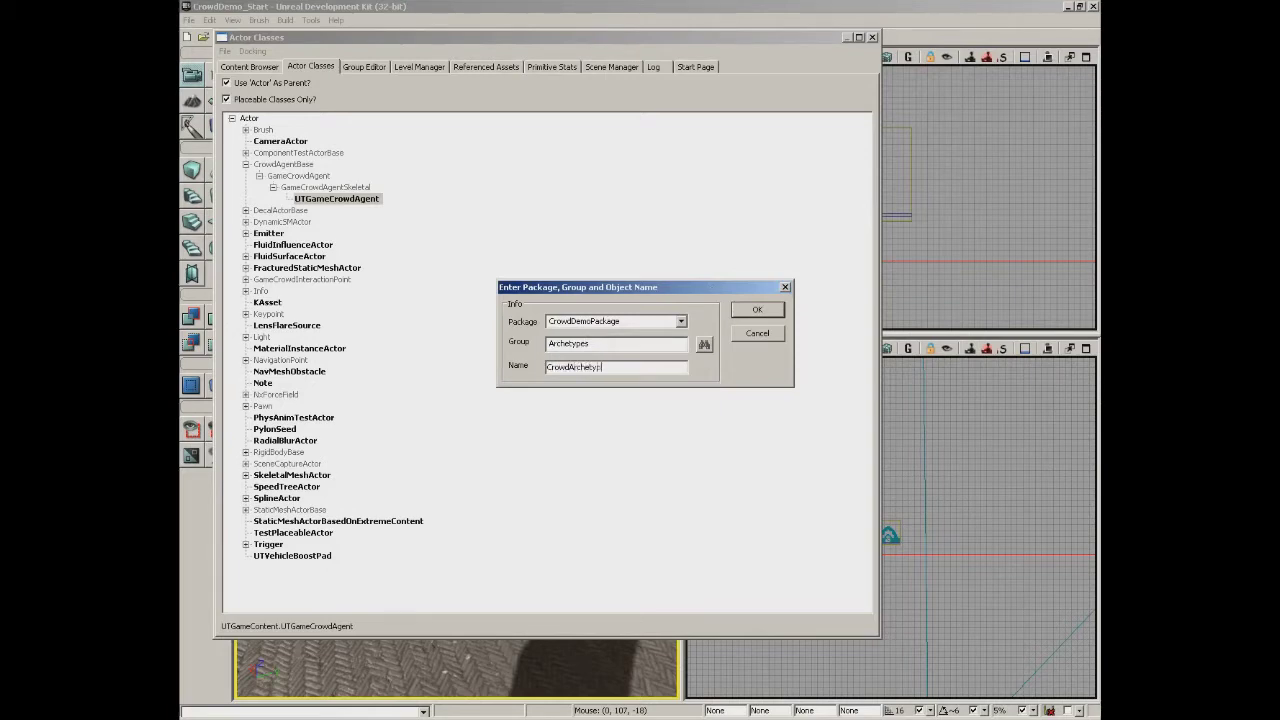
pyautogui.press('Return')
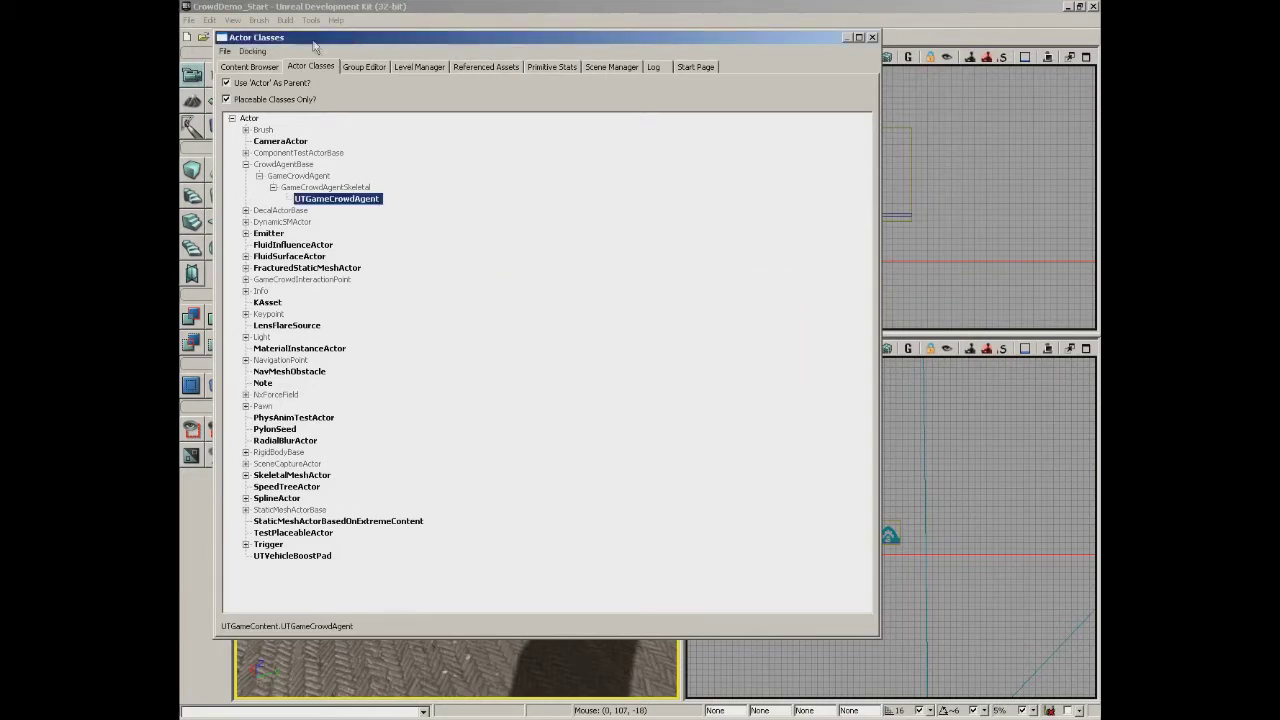
# Review the properties of the CrowdArchetype asset, from its behavior settings through movement, pathing and rendering, and close them.
pyautogui.click(265, 67)
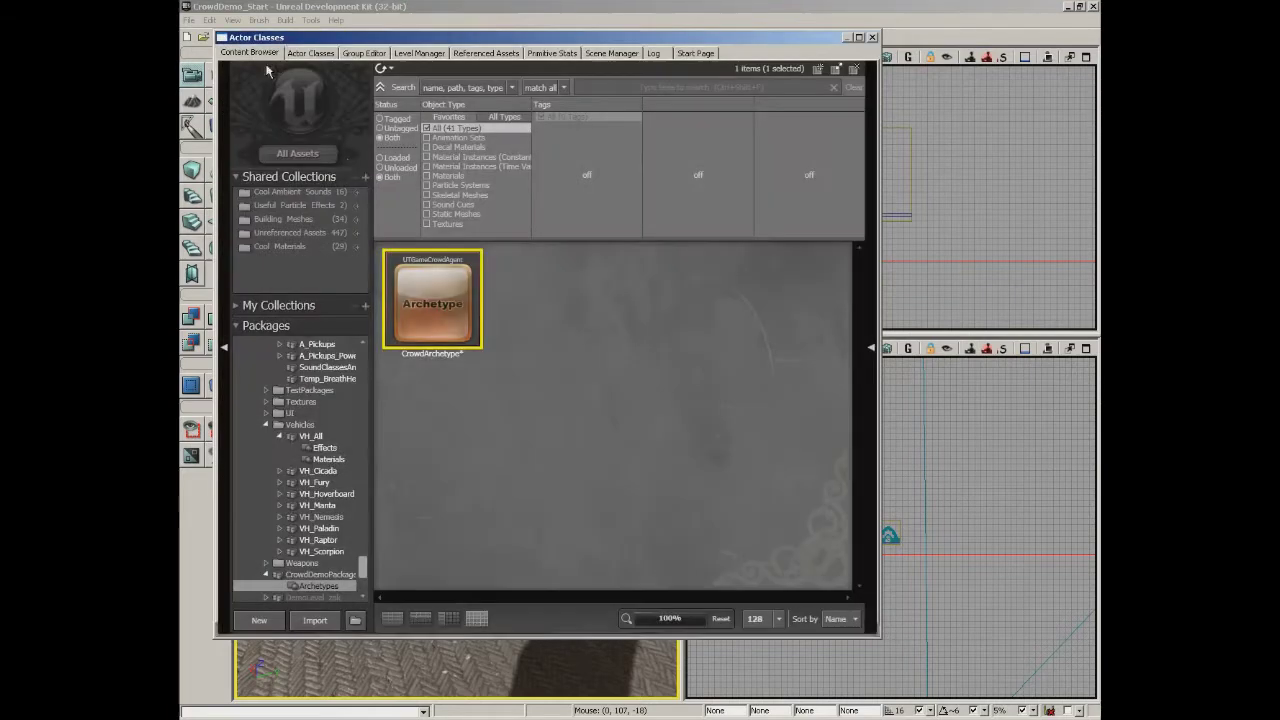
pyautogui.doubleClick(453, 312)
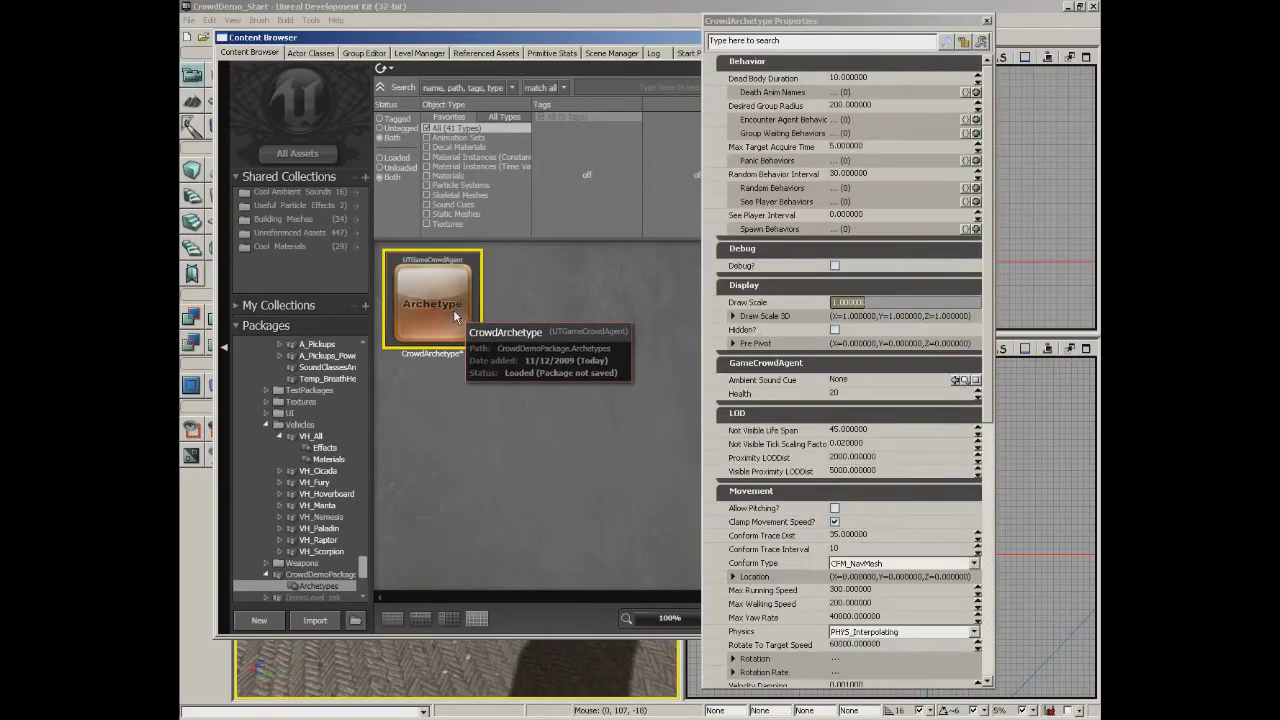
pyautogui.moveTo(990, 110); pyautogui.dragTo(993, 383)
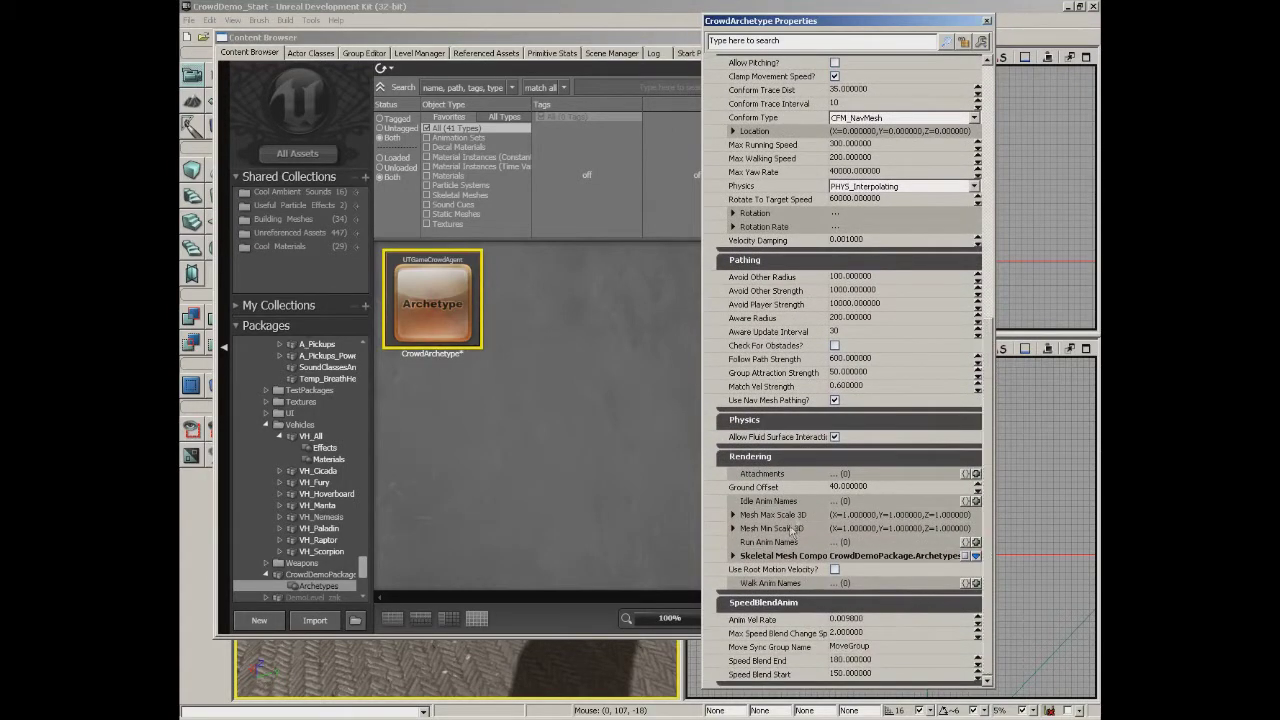
pyautogui.moveTo(991, 376); pyautogui.dragTo(986, 120)
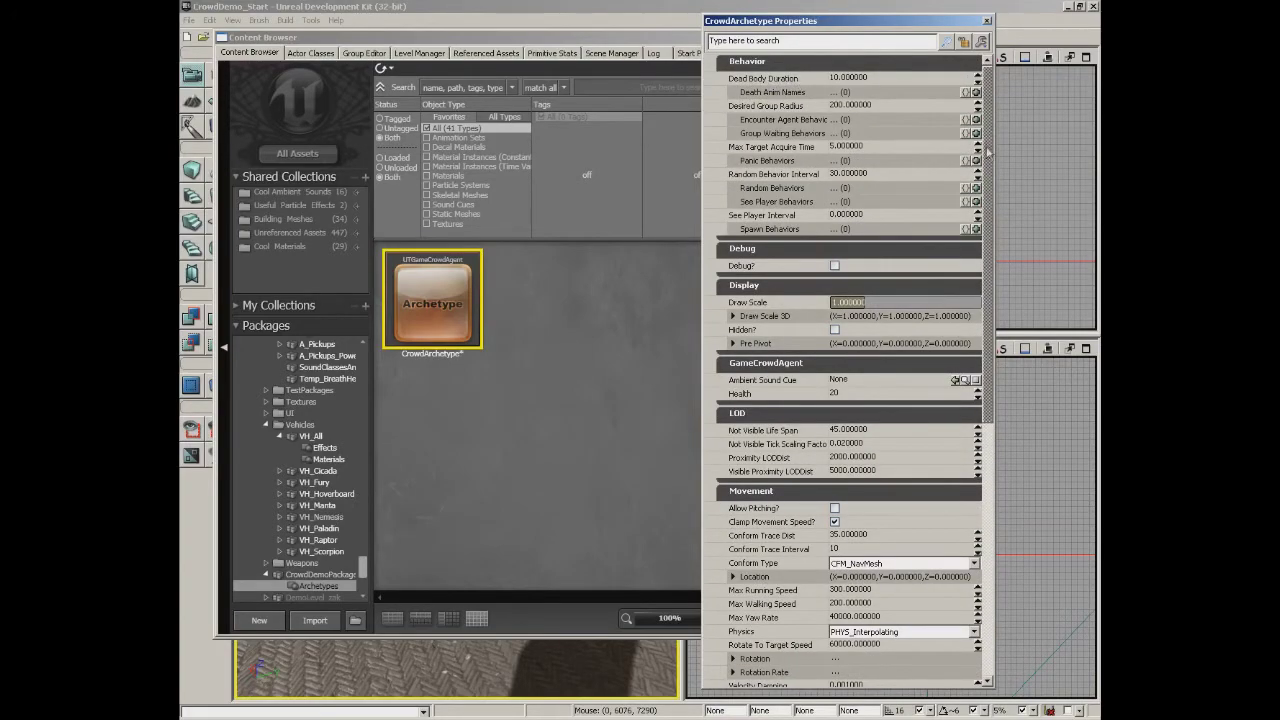
pyautogui.moveTo(986, 168); pyautogui.dragTo(984, 216)
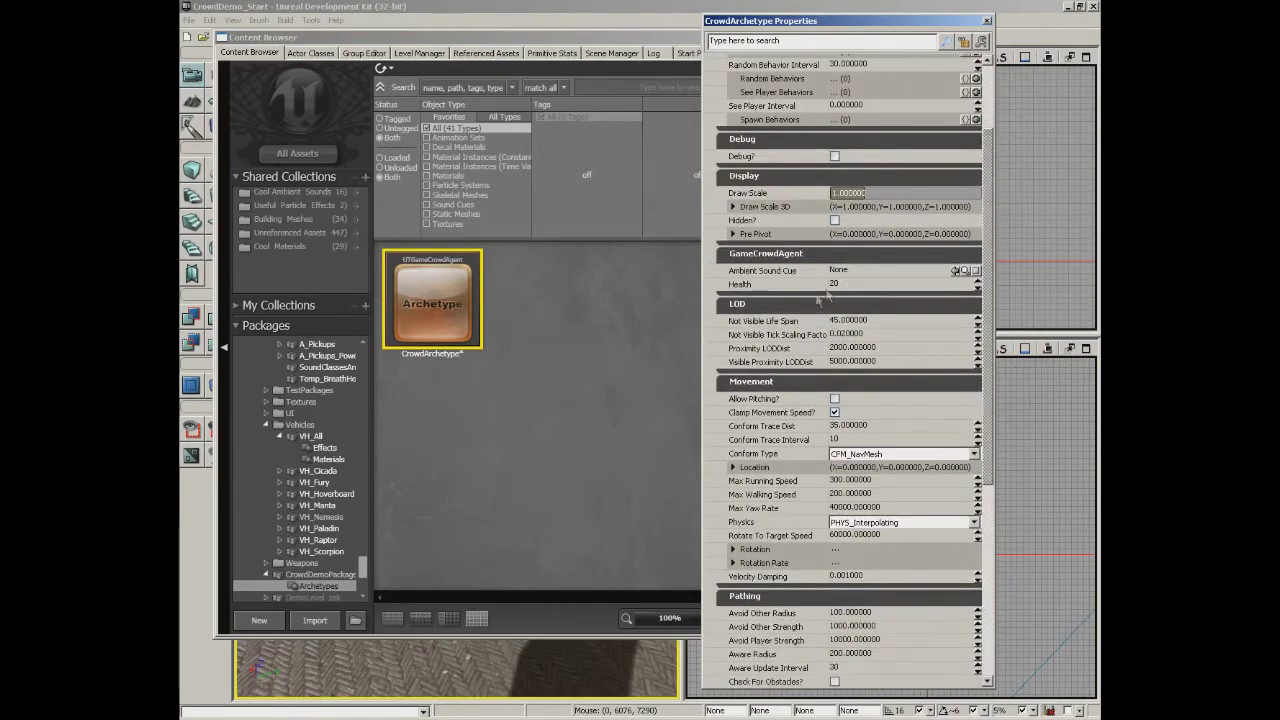
pyautogui.moveTo(988, 377); pyautogui.dragTo(993, 550)
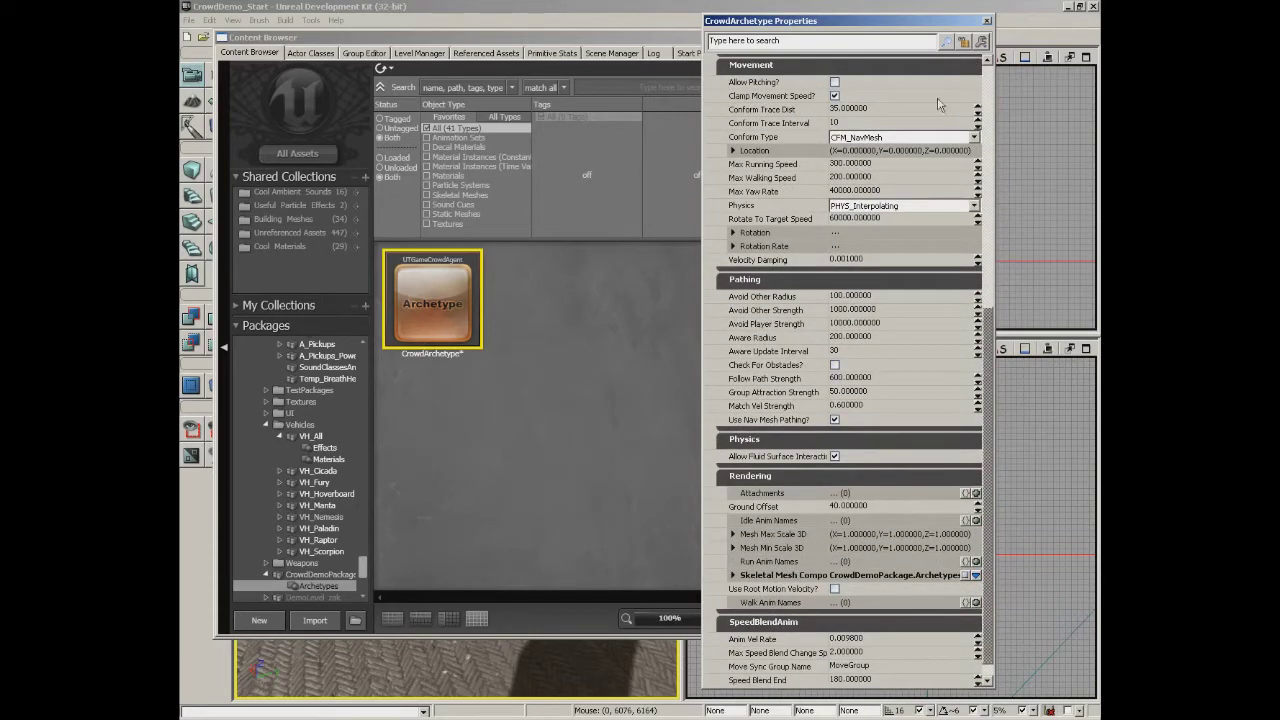
pyautogui.click(986, 21)
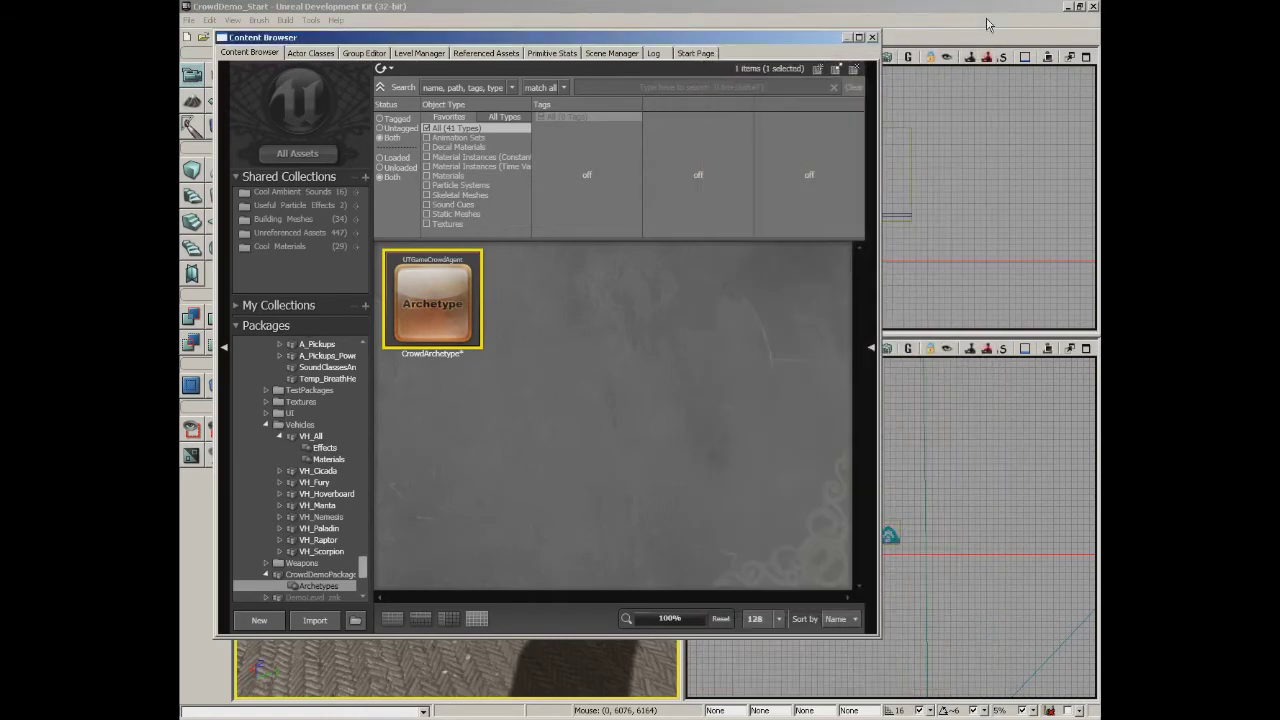
pyautogui.click(872, 38)
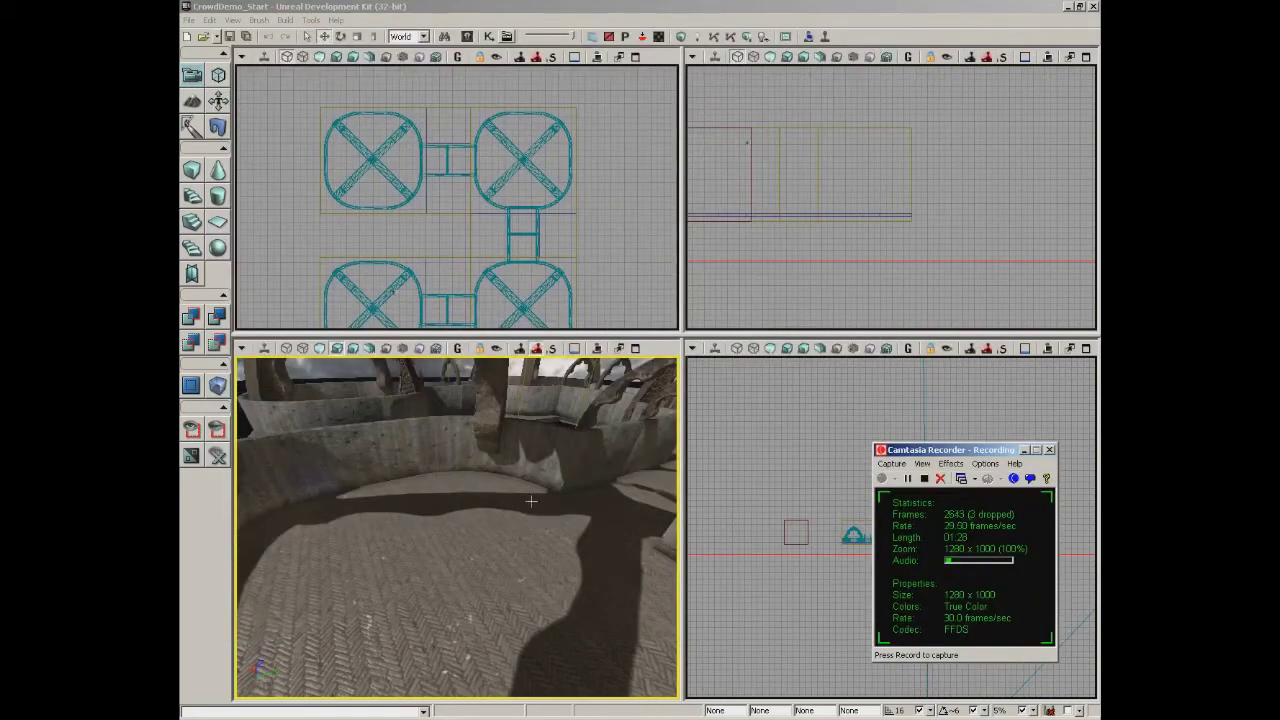
# Select the arena floor surface, and choose GameCrowdDestination under GameCrowdInteractionPoint as the actor class to place.
pyautogui.click(515, 523)
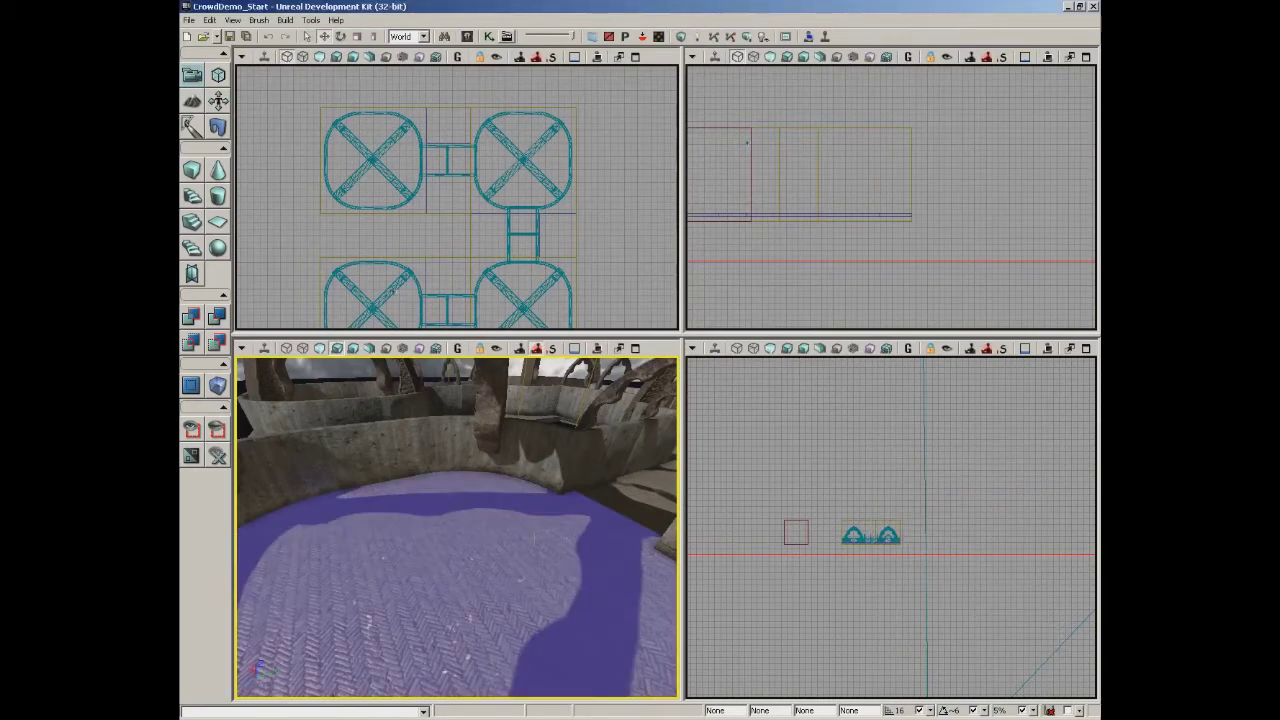
pyautogui.moveTo(534, 537); pyautogui.dragTo(560, 550, button='right')
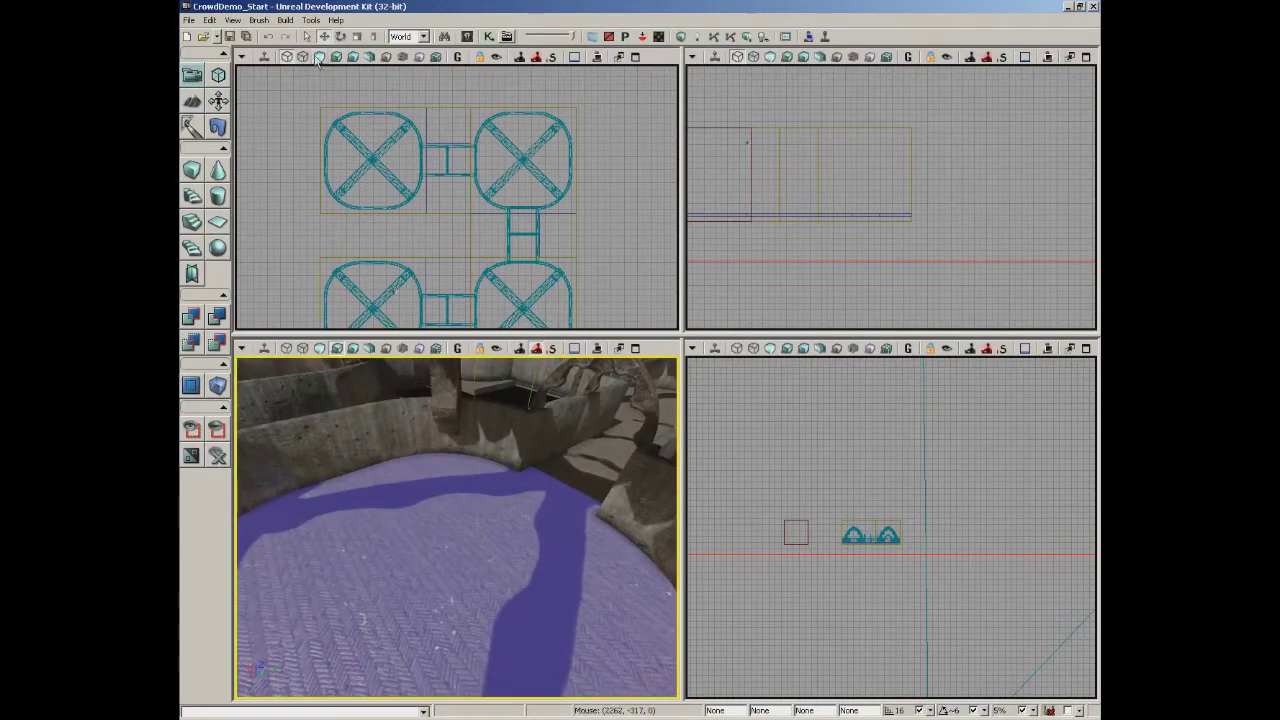
pyautogui.click(466, 37)
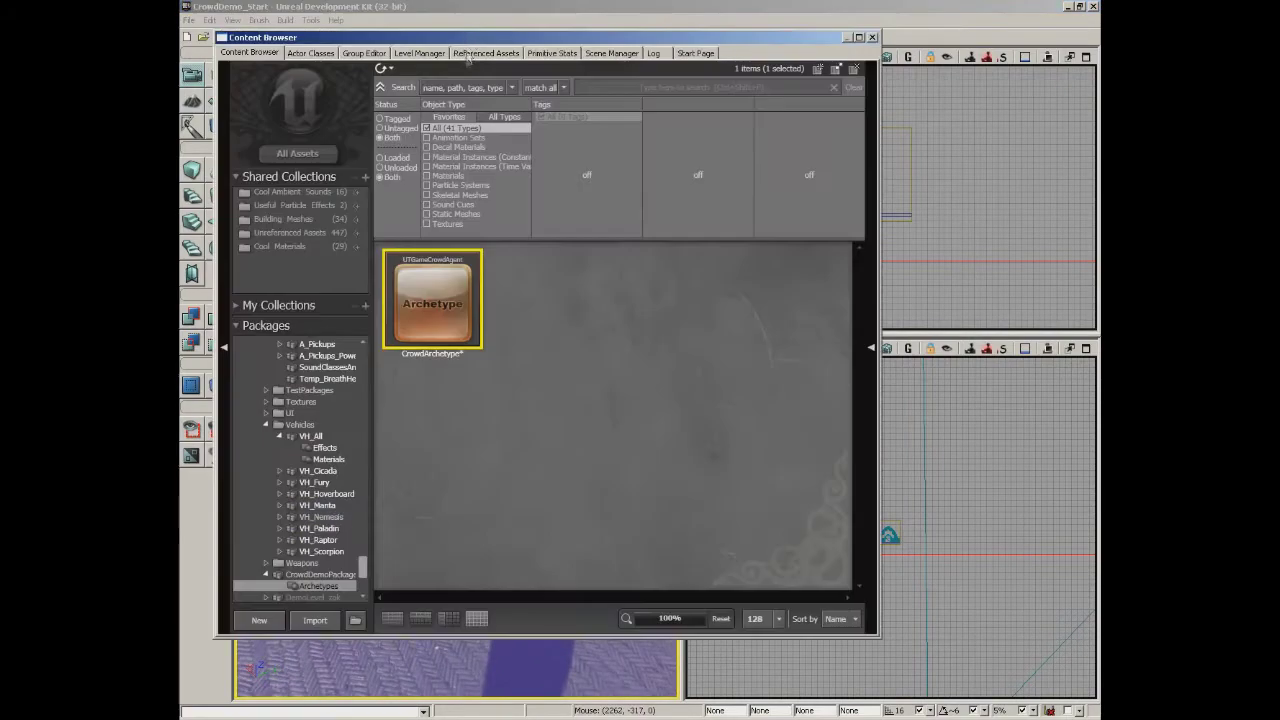
pyautogui.click(316, 64)
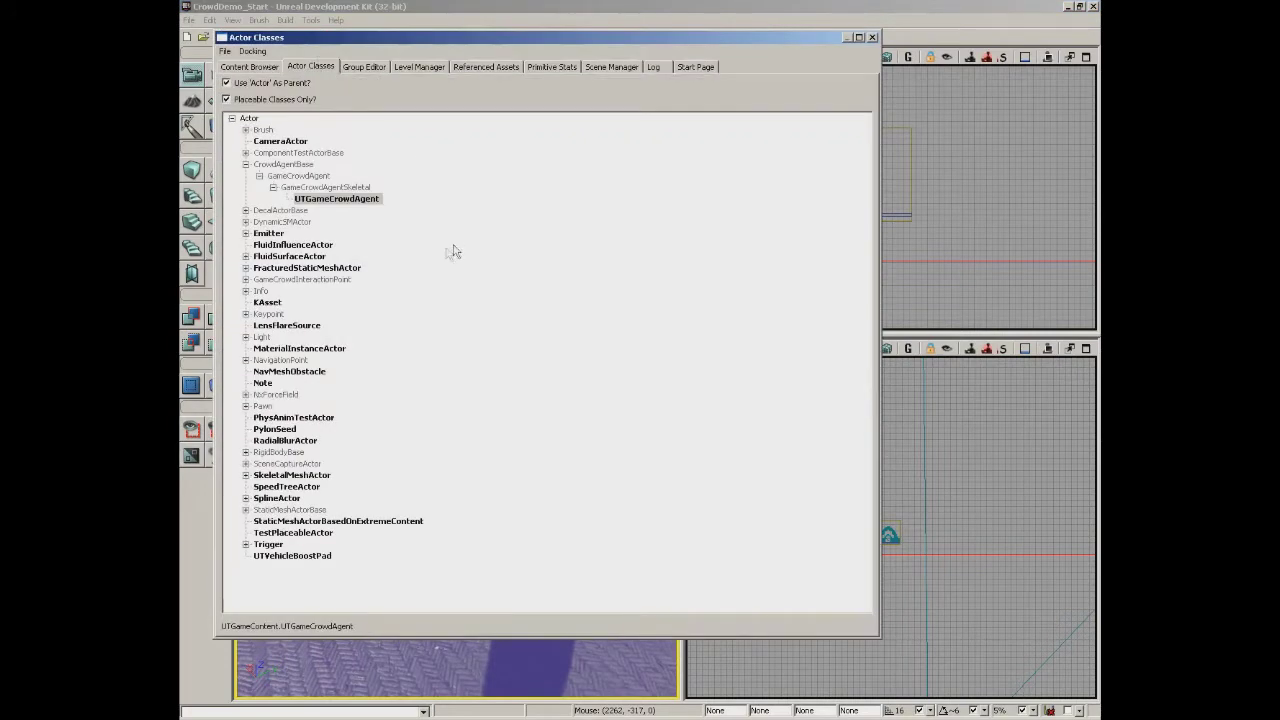
pyautogui.click(268, 281)
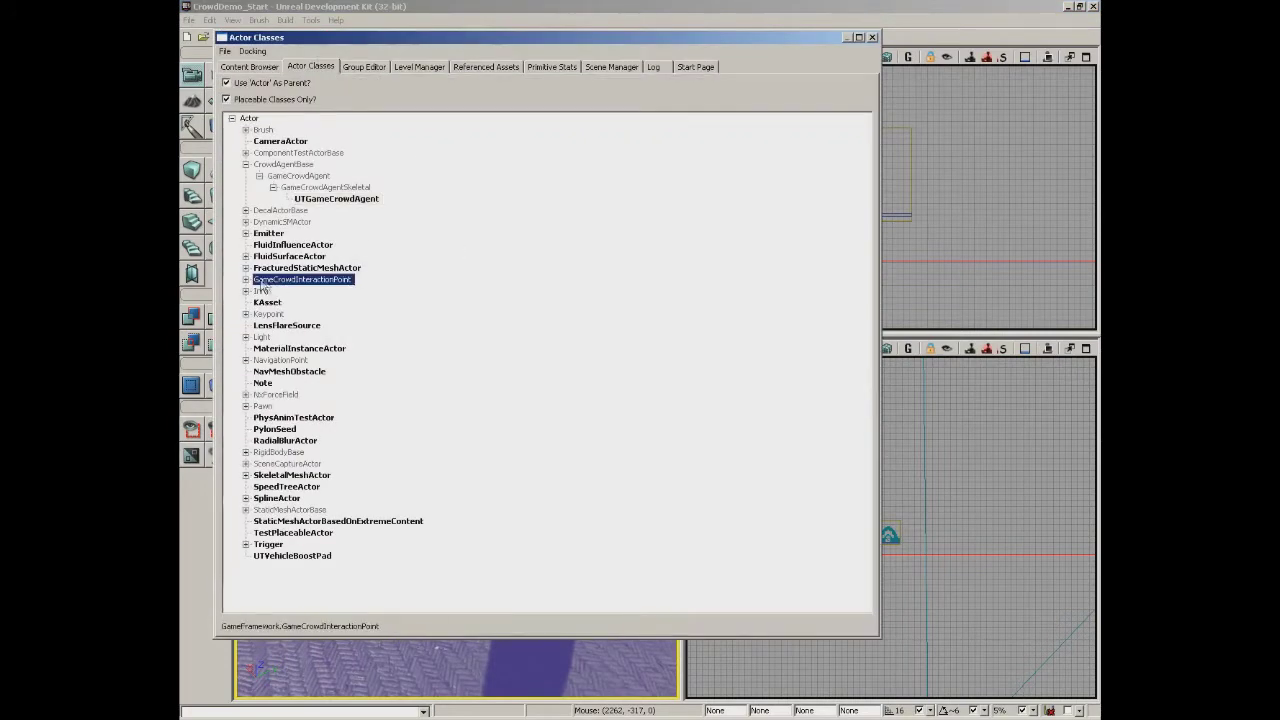
pyautogui.click(245, 279)
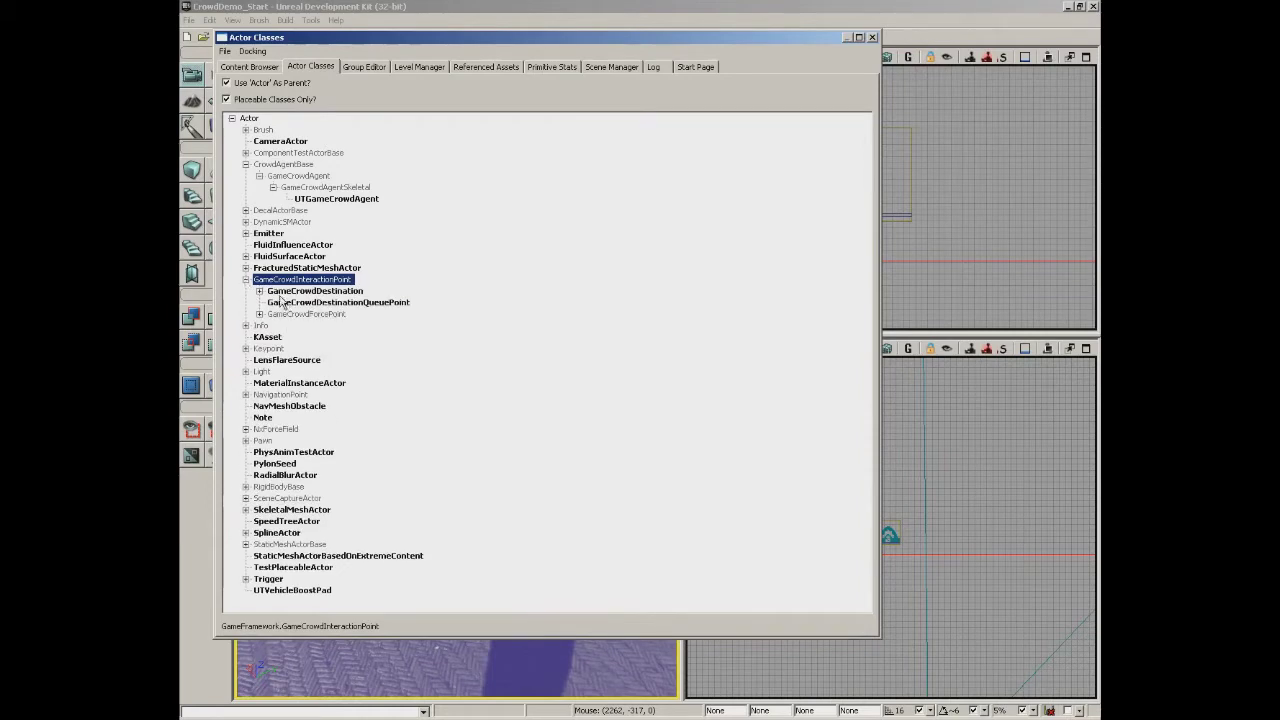
pyautogui.click(295, 291)
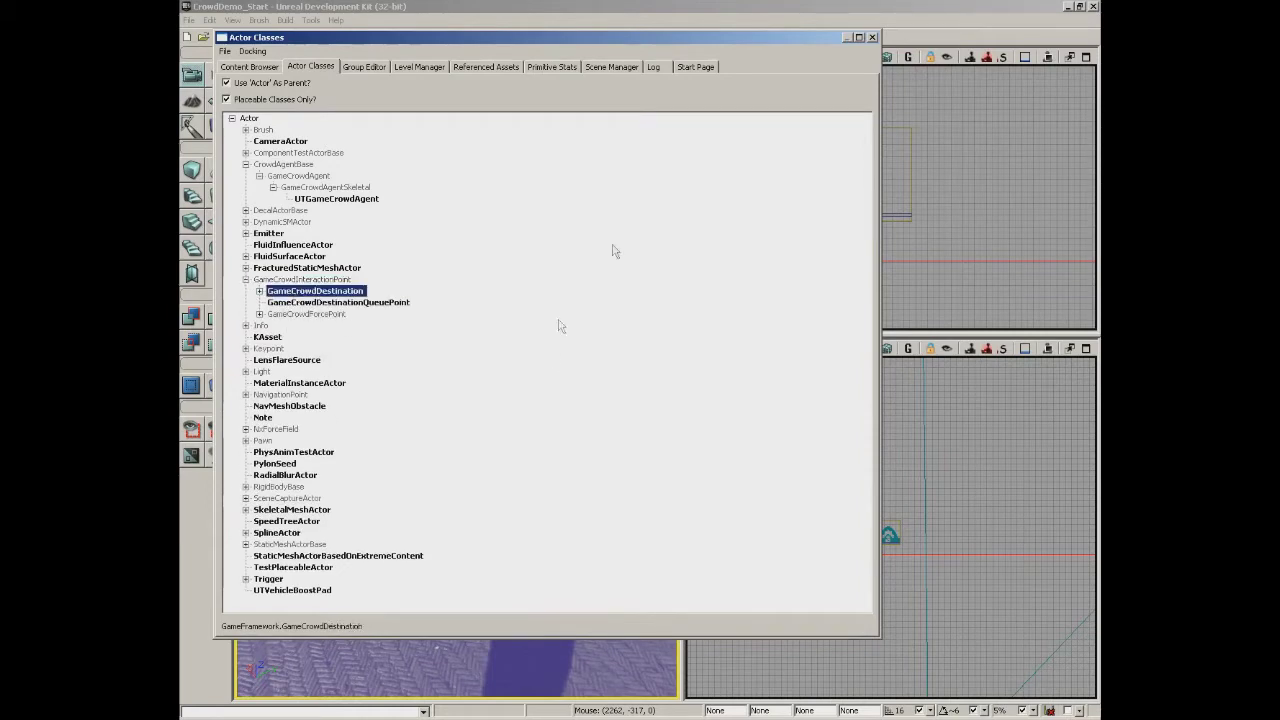
pyautogui.click(872, 37)
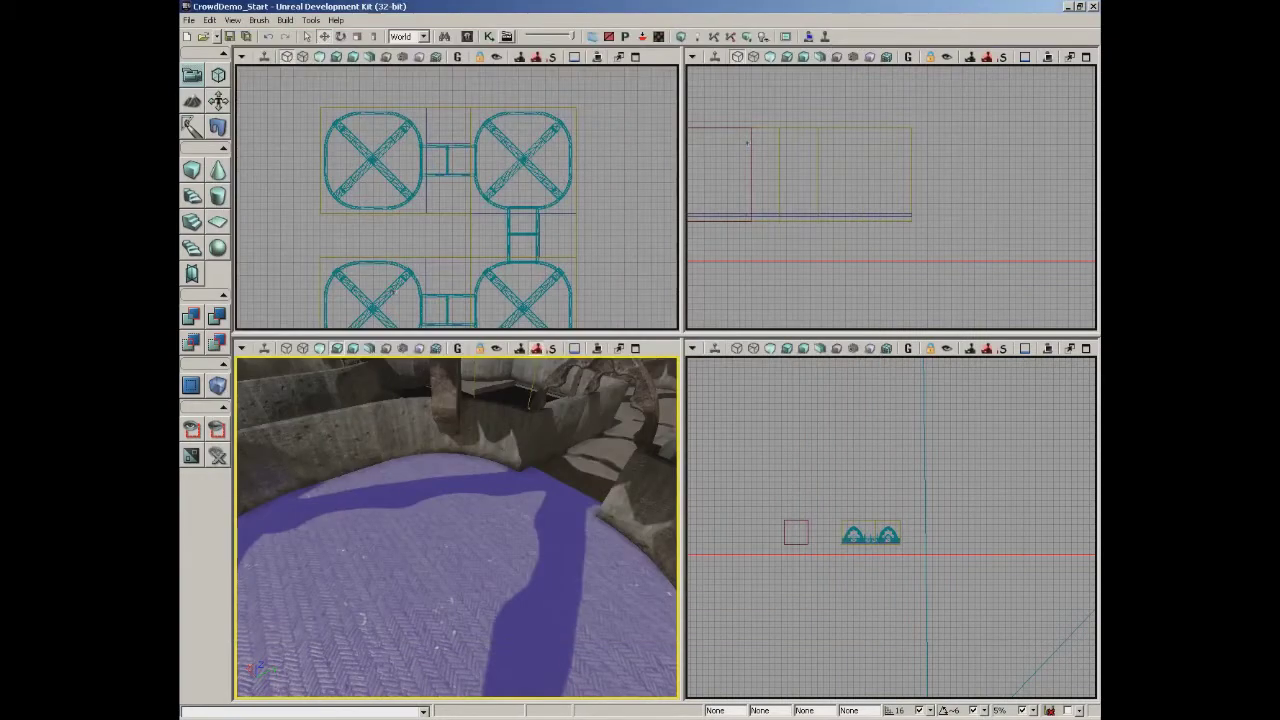
# Add a GameCrowdDestination actor on the arena floor in the perspective view.
pyautogui.rightClick(350, 606)
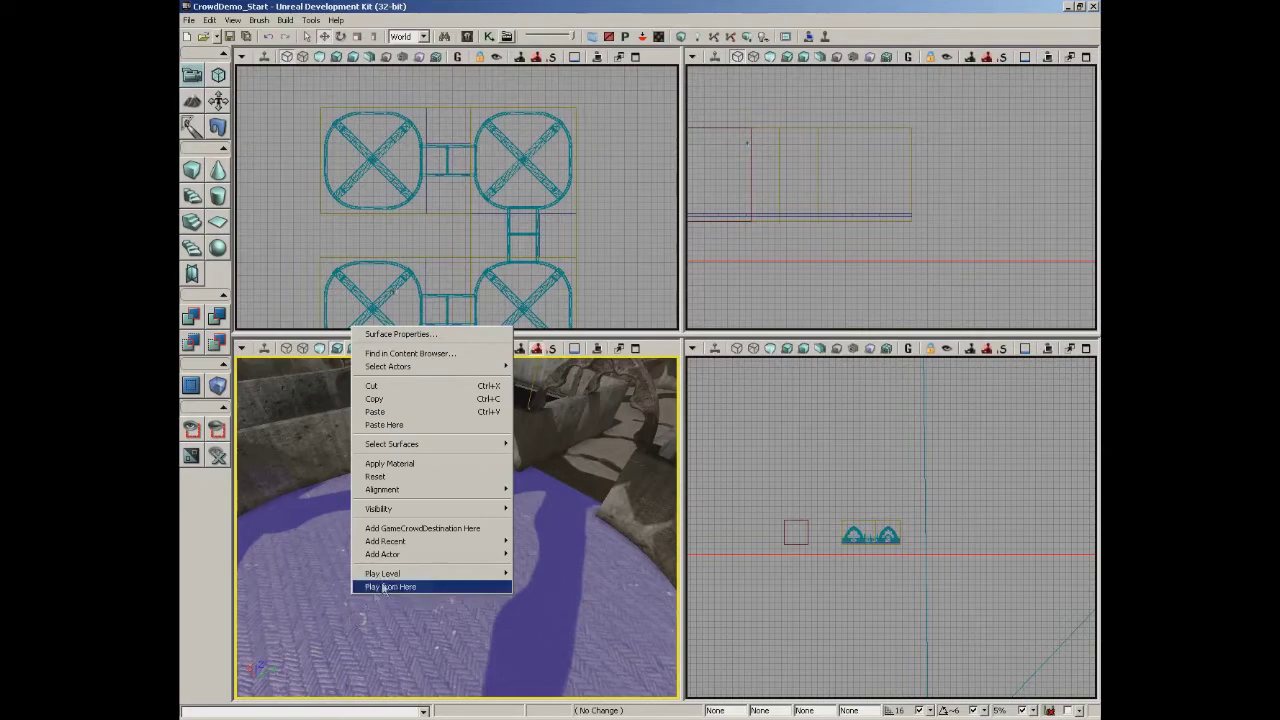
pyautogui.click(399, 529)
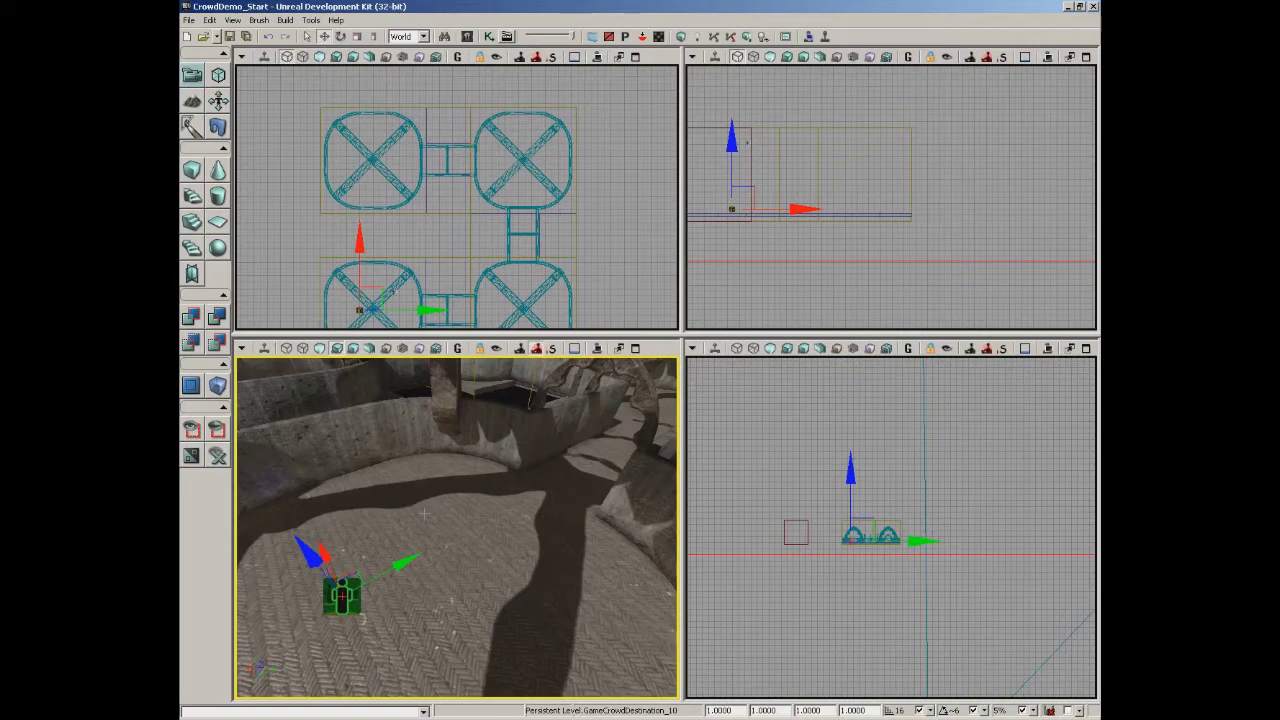
pyautogui.scroll(-3, 478, 300)
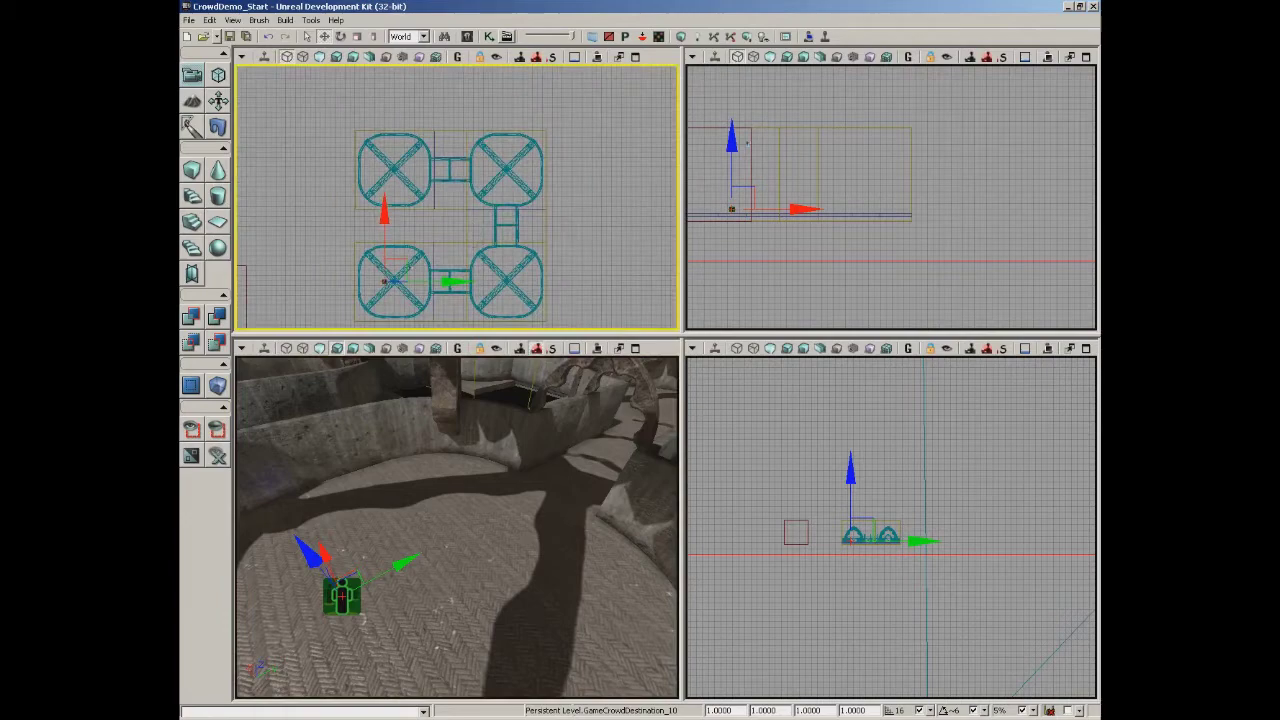
# In the maximized top view, move the crowd destination to the lower-left arena's outer side and duplicate it to the lower-right arena's centre.
pyautogui.click(635, 57)
pyautogui.scroll(6, 490, 410)
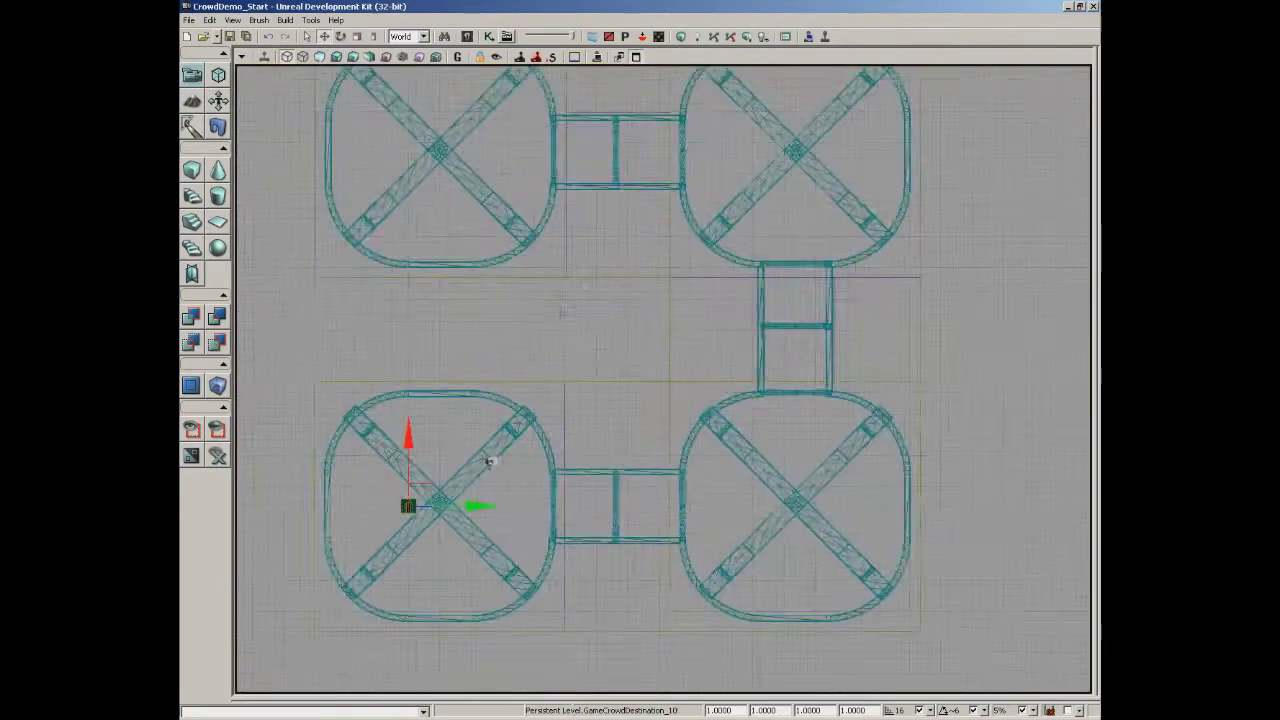
pyautogui.moveTo(440, 465); pyautogui.dragTo(361, 474)
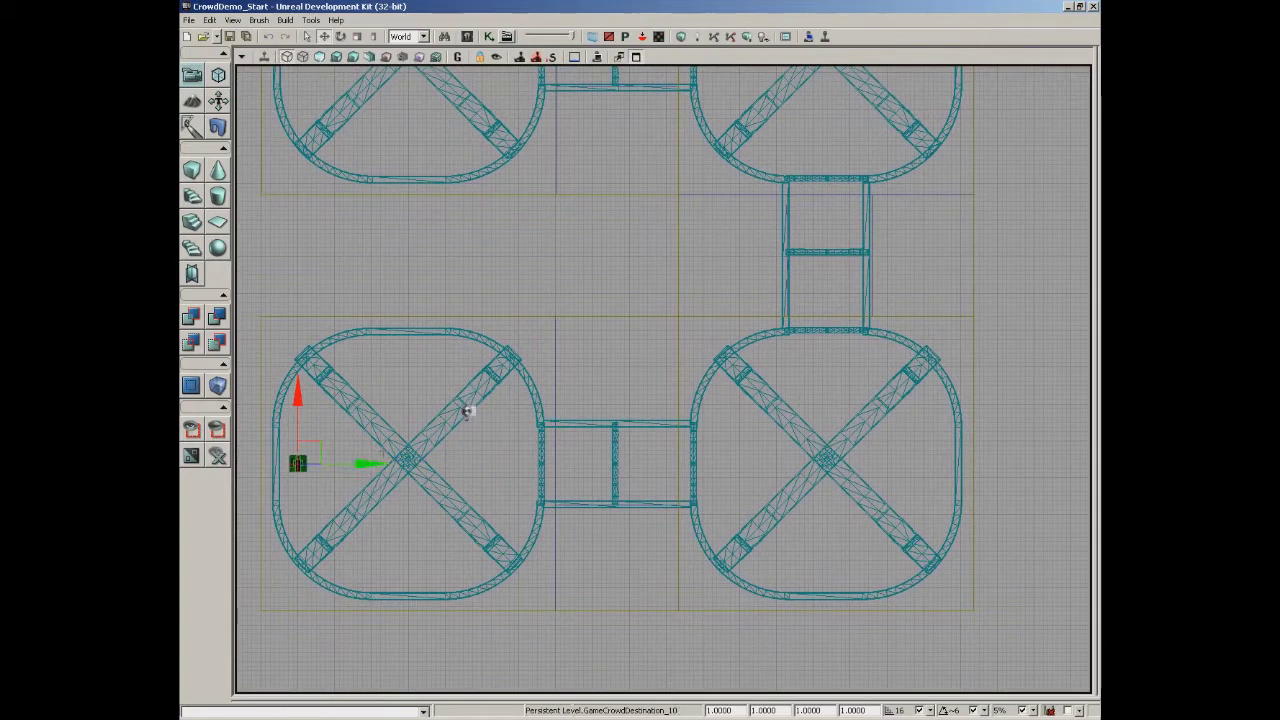
pyautogui.keyDown('alt'); pyautogui.moveTo(366, 463); pyautogui.dragTo(726, 463); pyautogui.keyUp('alt')
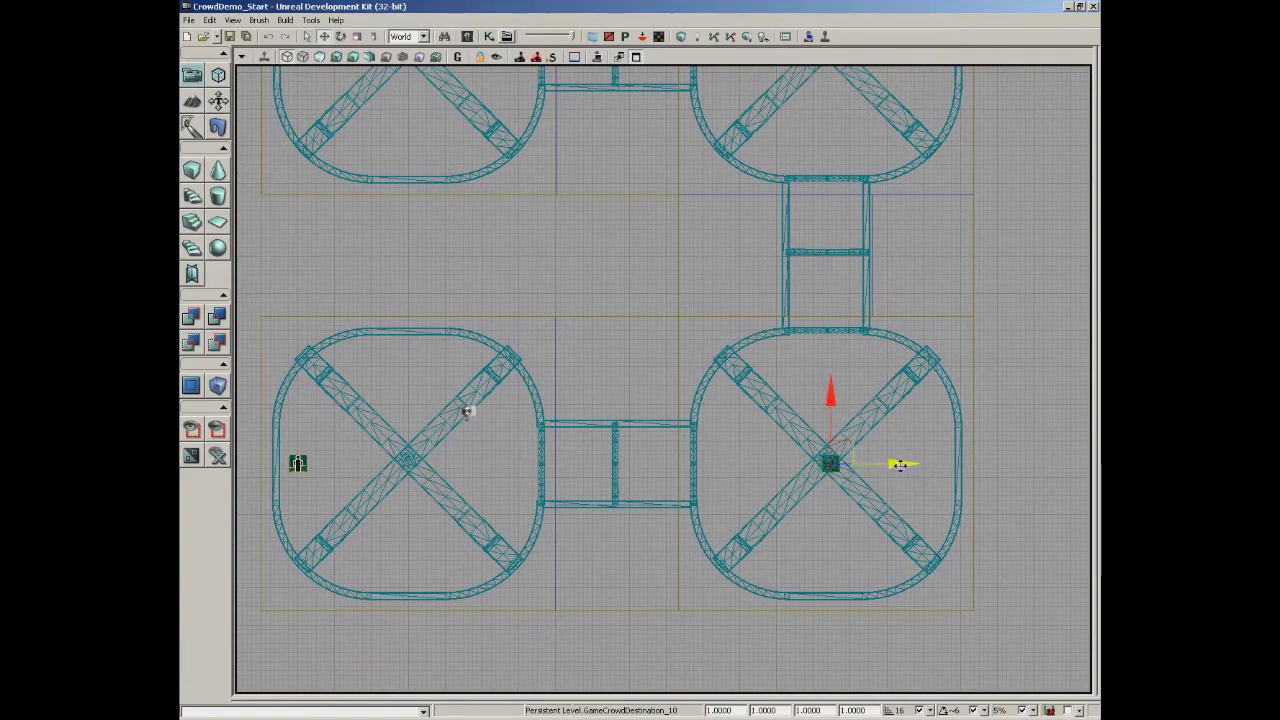
# Duplicate the crowd destination to the upper-right arena's centre and again to the upper-left arena's outer side.
pyautogui.moveTo(850, 371); pyautogui.dragTo(731, 201)
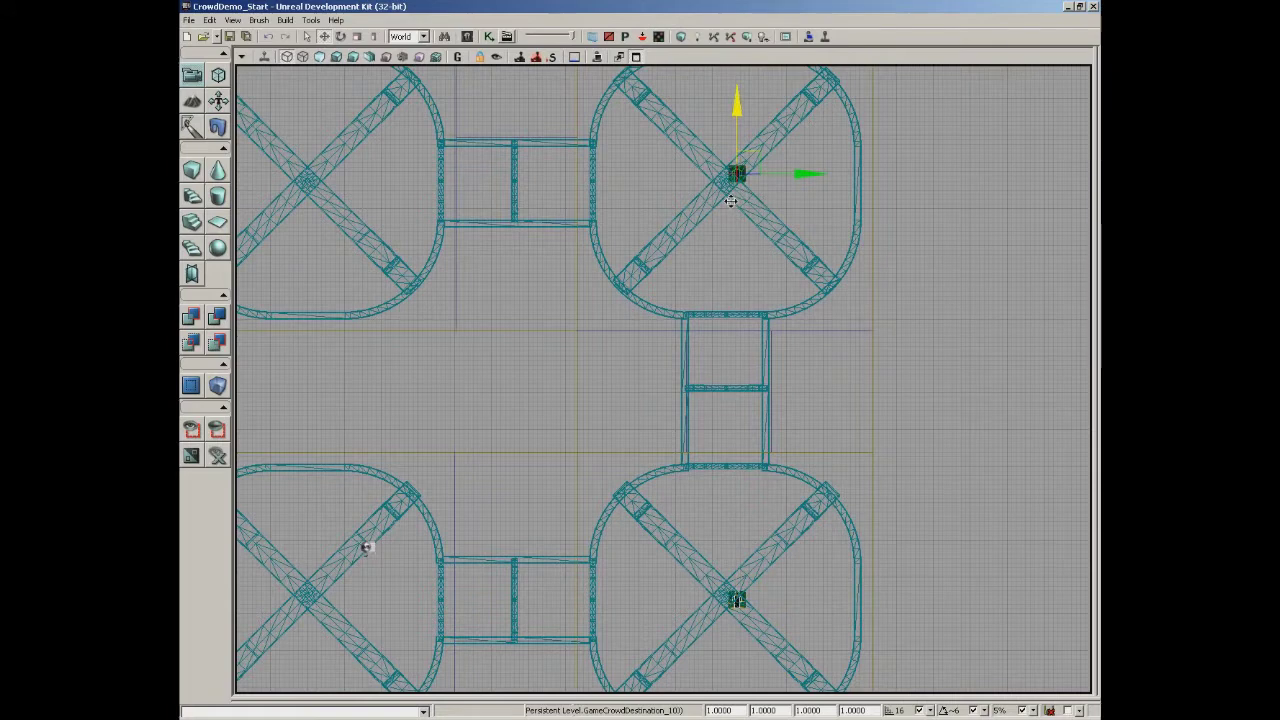
pyautogui.moveTo(580, 460); pyautogui.dragTo(711, 523)
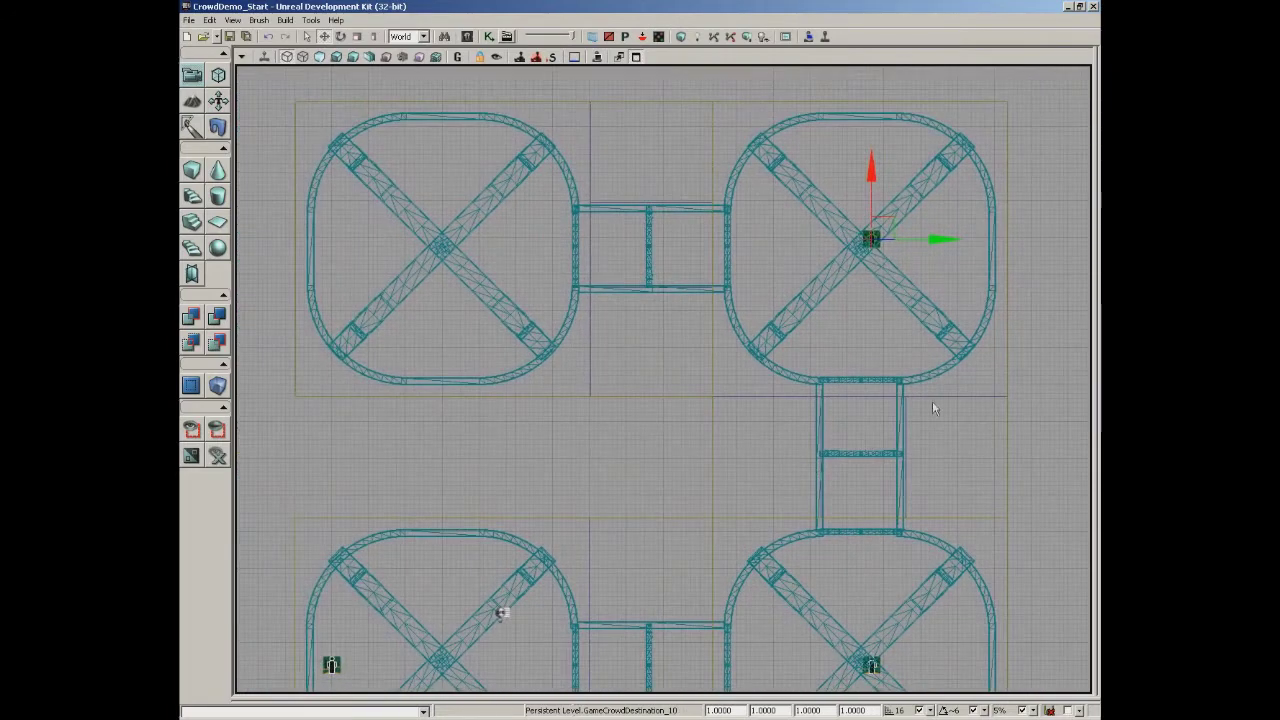
pyautogui.keyDown('alt'); pyautogui.moveTo(952, 245); pyautogui.dragTo(431, 240); pyautogui.keyUp('alt')
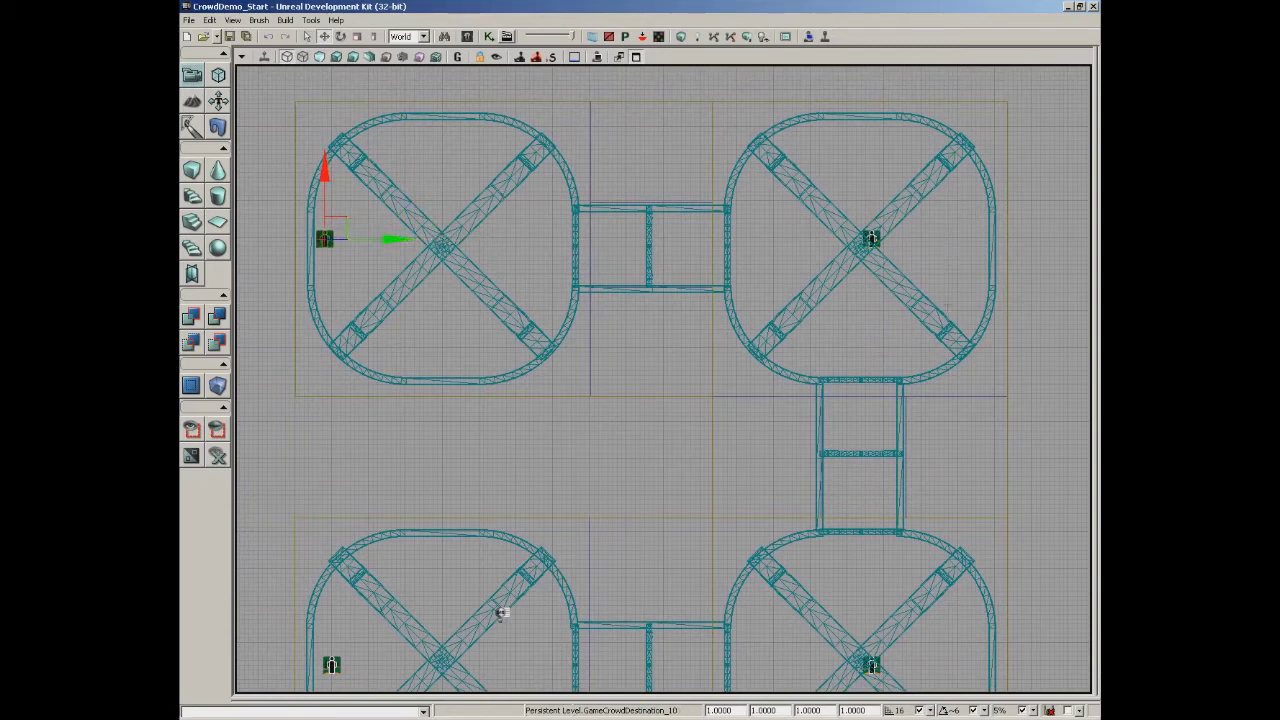
pyautogui.moveTo(870, 510); pyautogui.dragTo(738, 385)
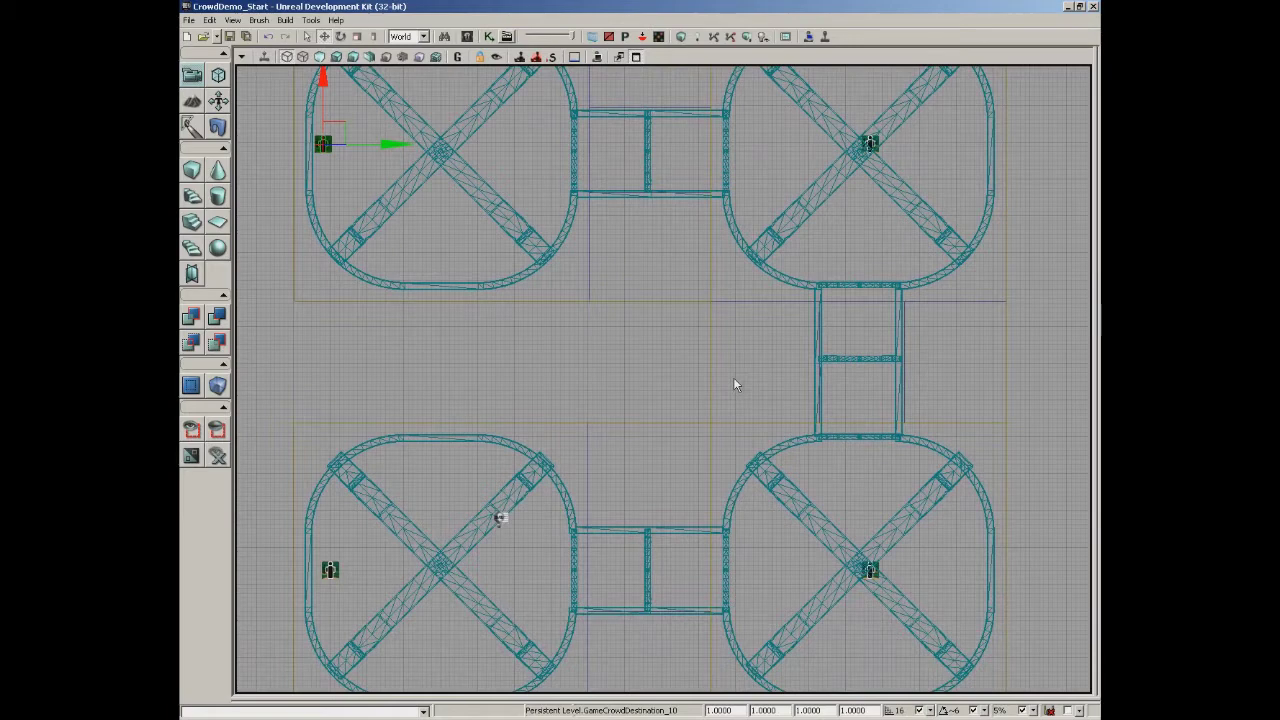
# Open the properties of the lower-left arena's crowd destination and add an entry to its Next Destinations.
pyautogui.click(330, 570)
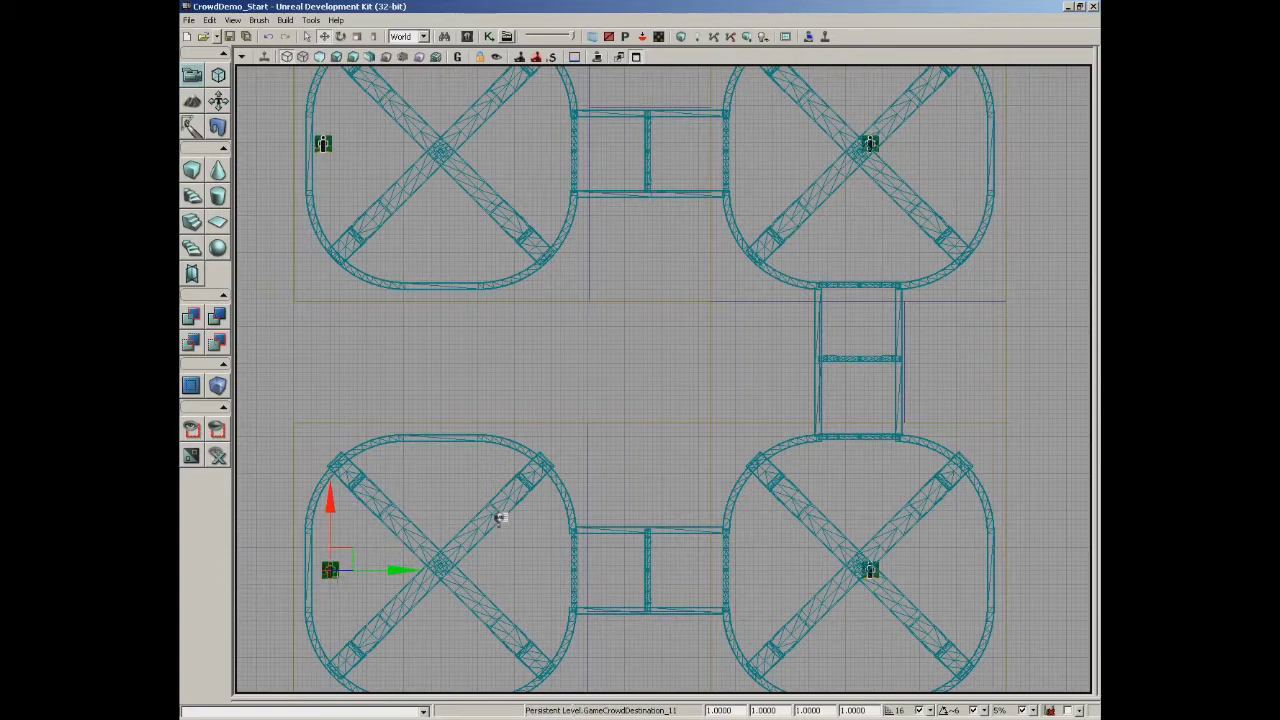
pyautogui.press('F4')
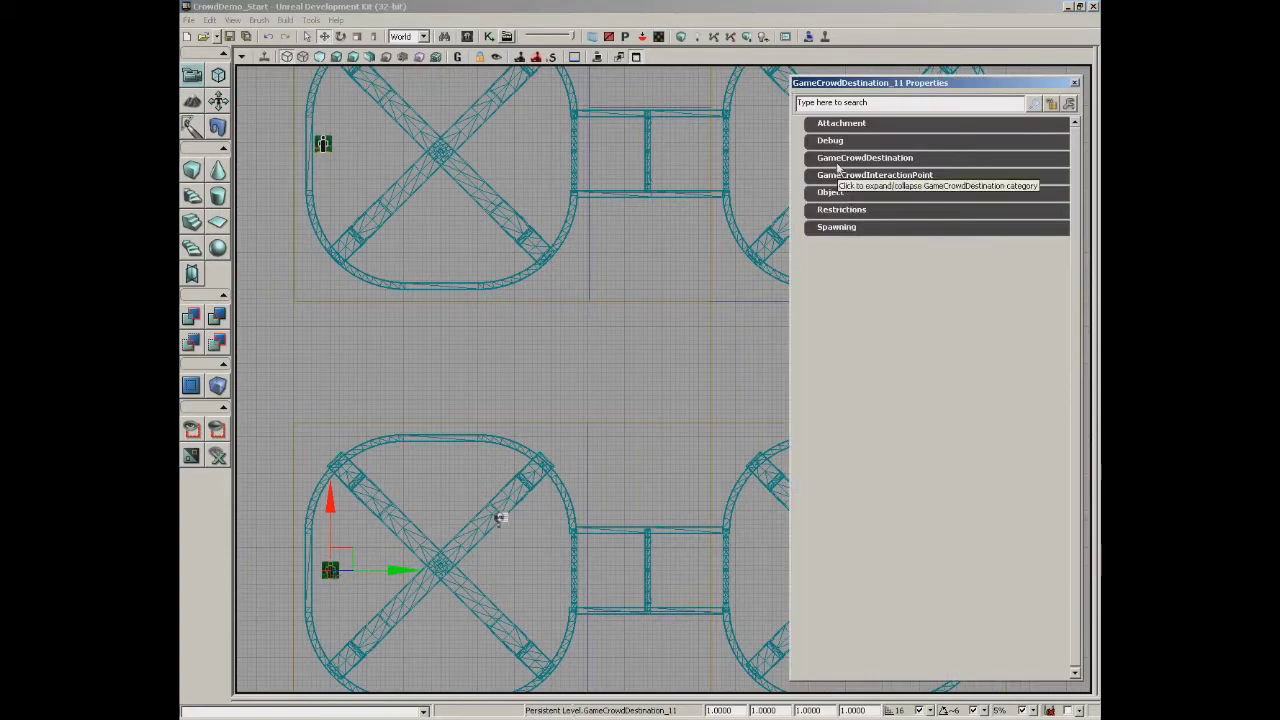
pyautogui.click(832, 162)
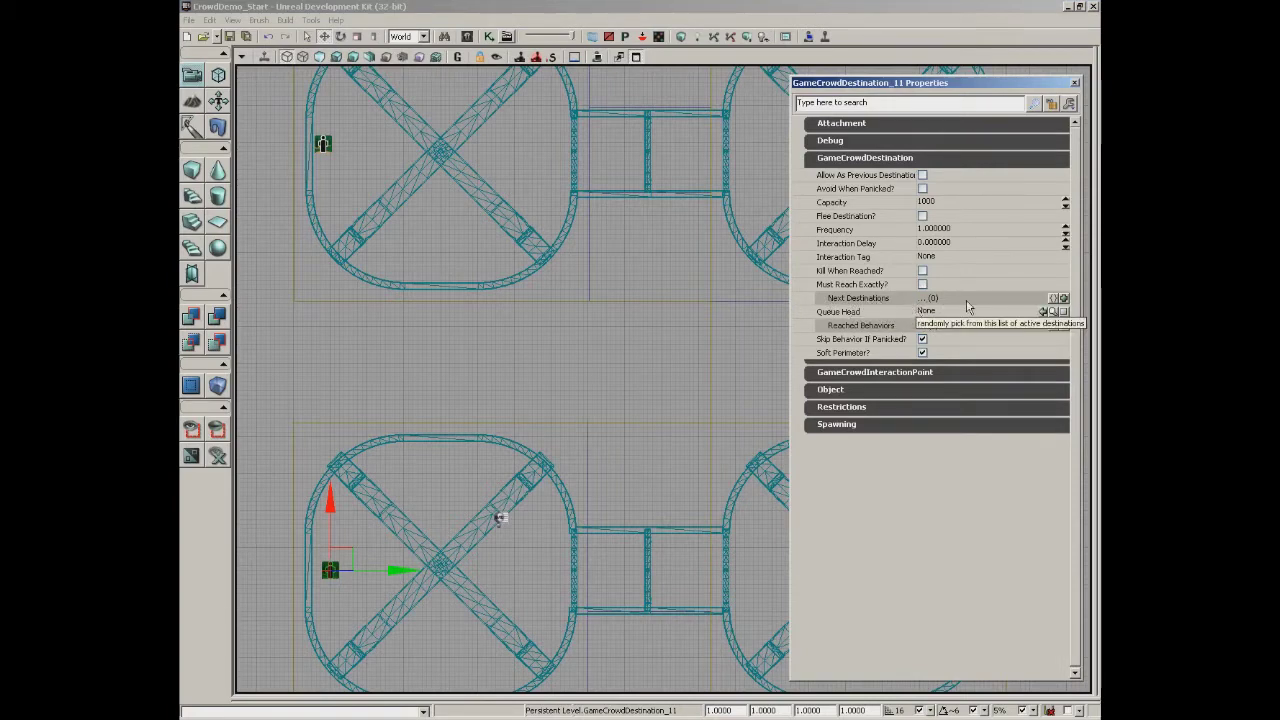
pyautogui.click(1064, 299)
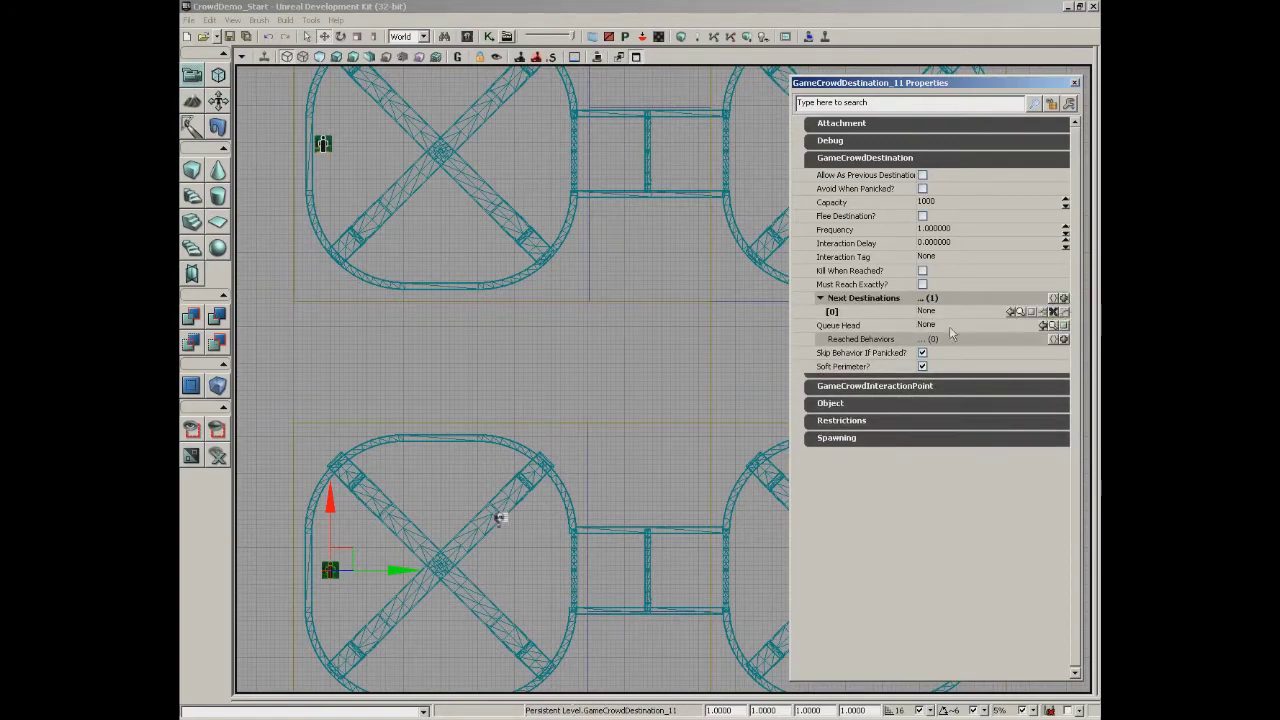
# Lock the lower-left destination's properties and assign the lower-right arena's crowd destination to its Next Destinations entry [0].
pyautogui.scroll(-5, 600, 337)
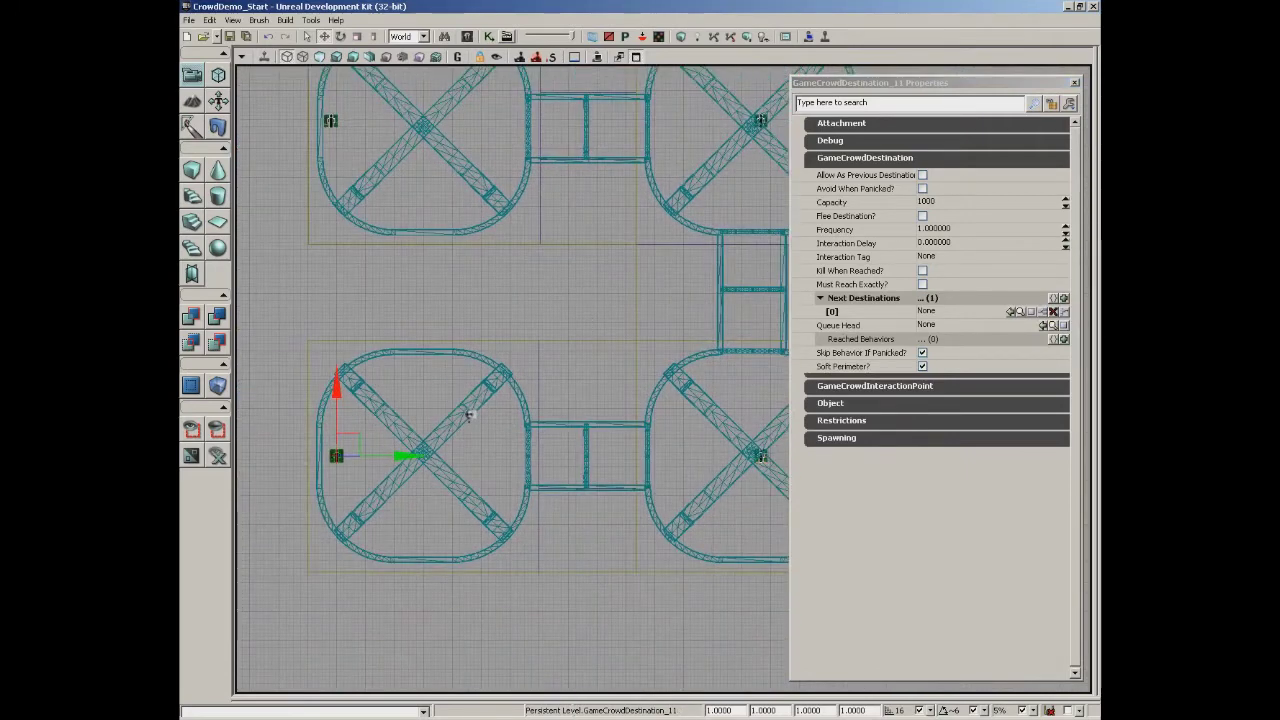
pyautogui.click(1054, 106)
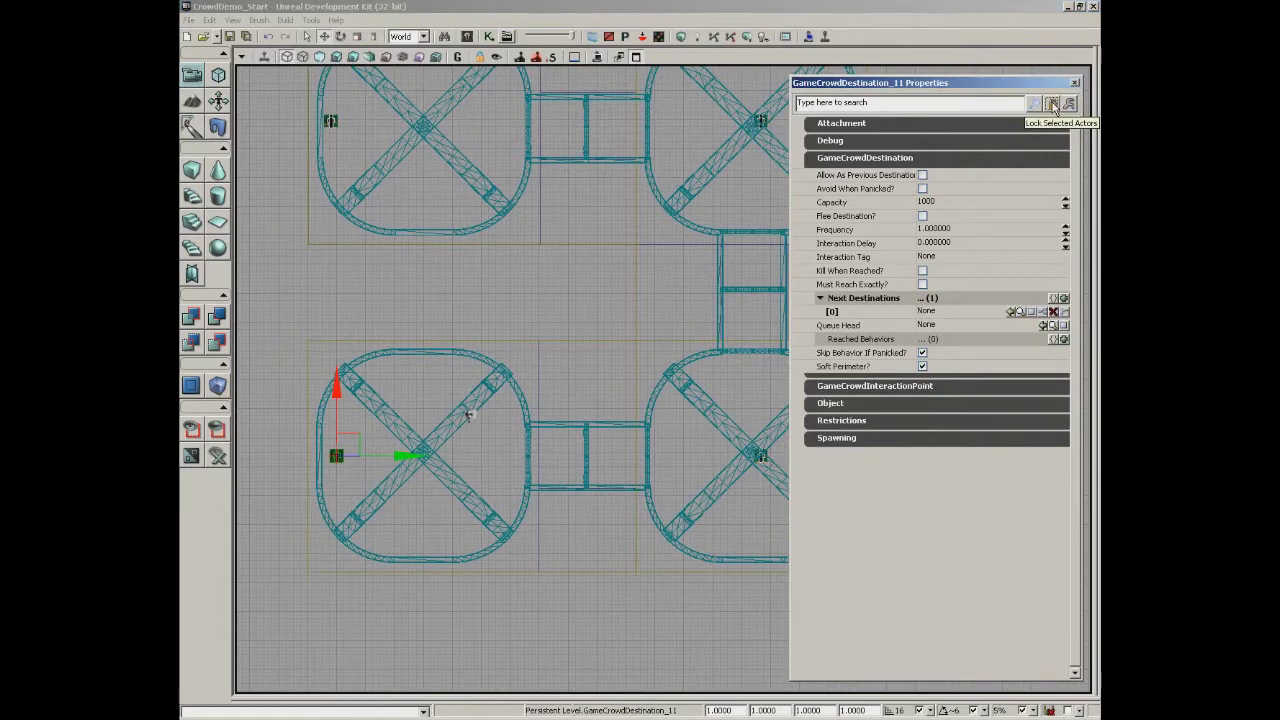
pyautogui.moveTo(676, 268); pyautogui.dragTo(584, 231, button='right')
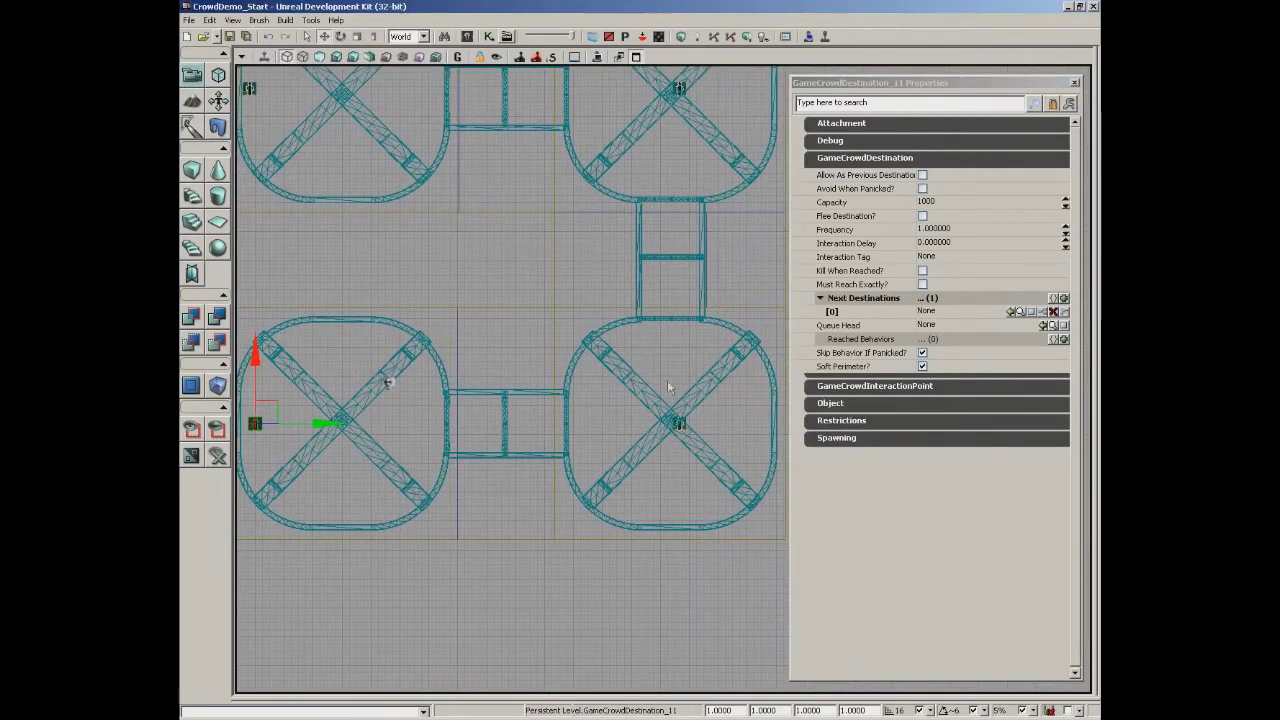
pyautogui.click(680, 424)
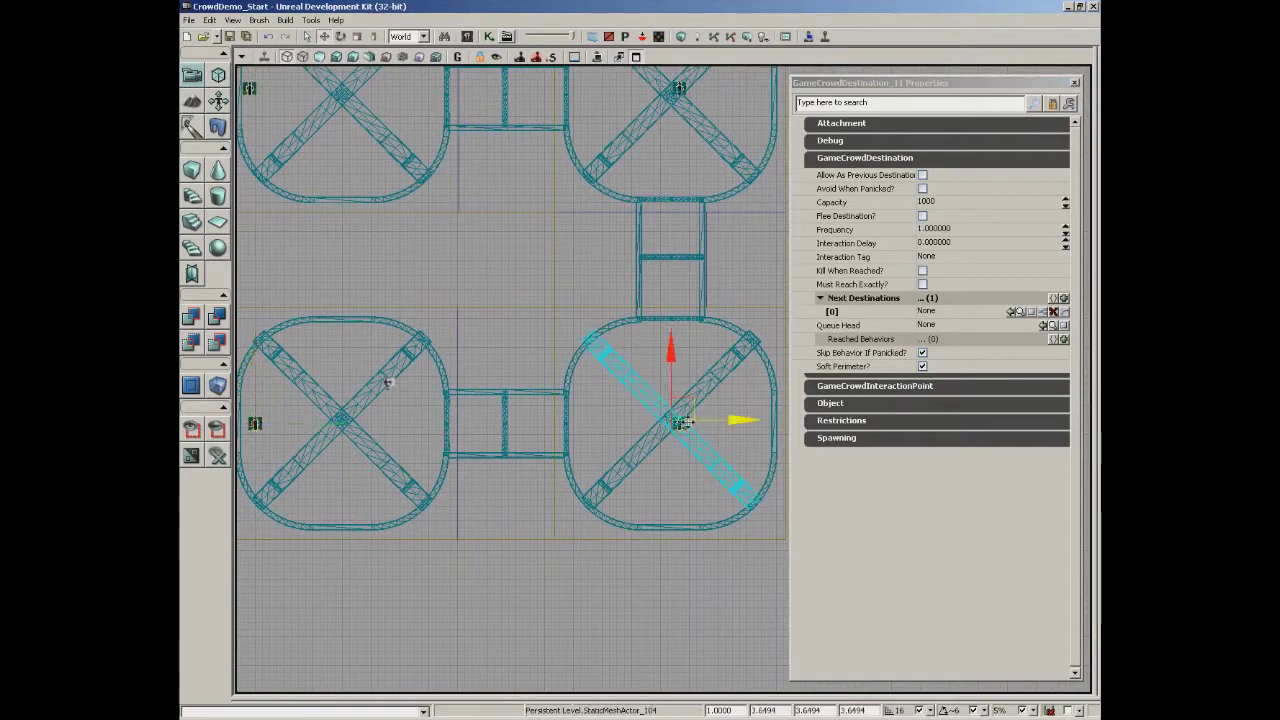
pyautogui.press('f')
pyautogui.scroll(3, 545, 434)
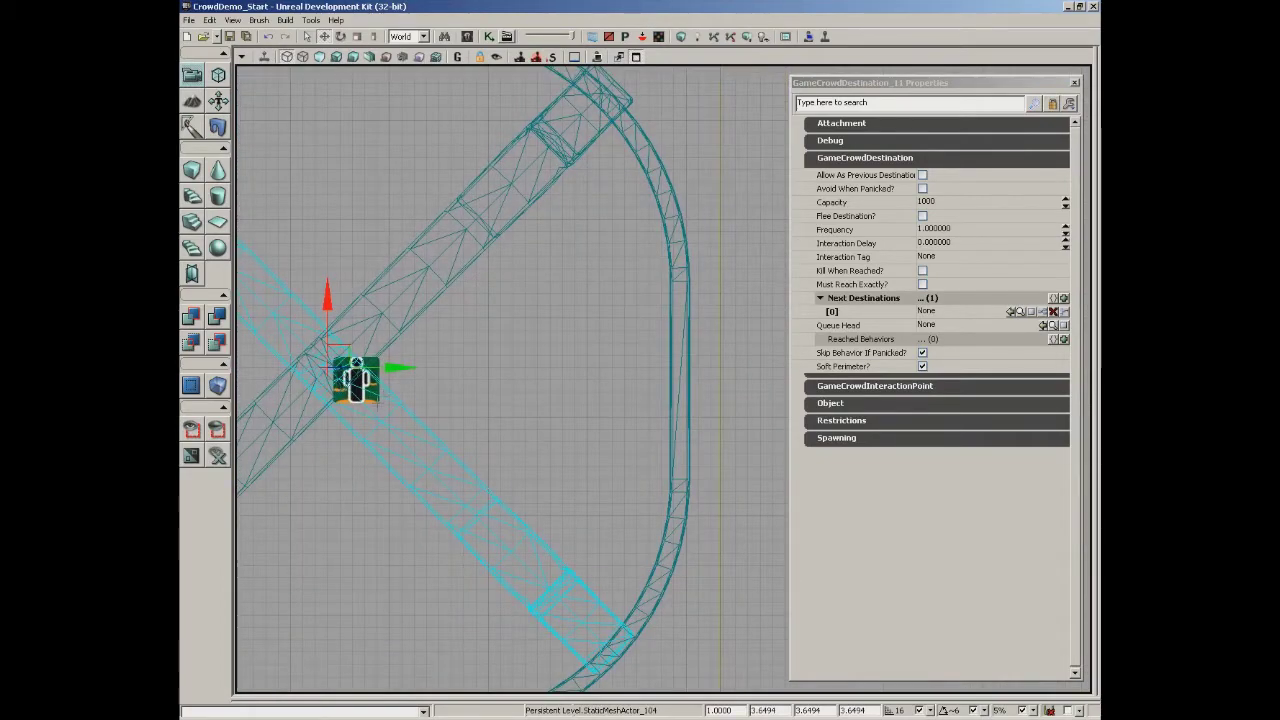
pyautogui.click(373, 398)
pyautogui.moveTo(390, 312); pyautogui.dragTo(682, 285)
pyautogui.scroll(-3, 698, 264)
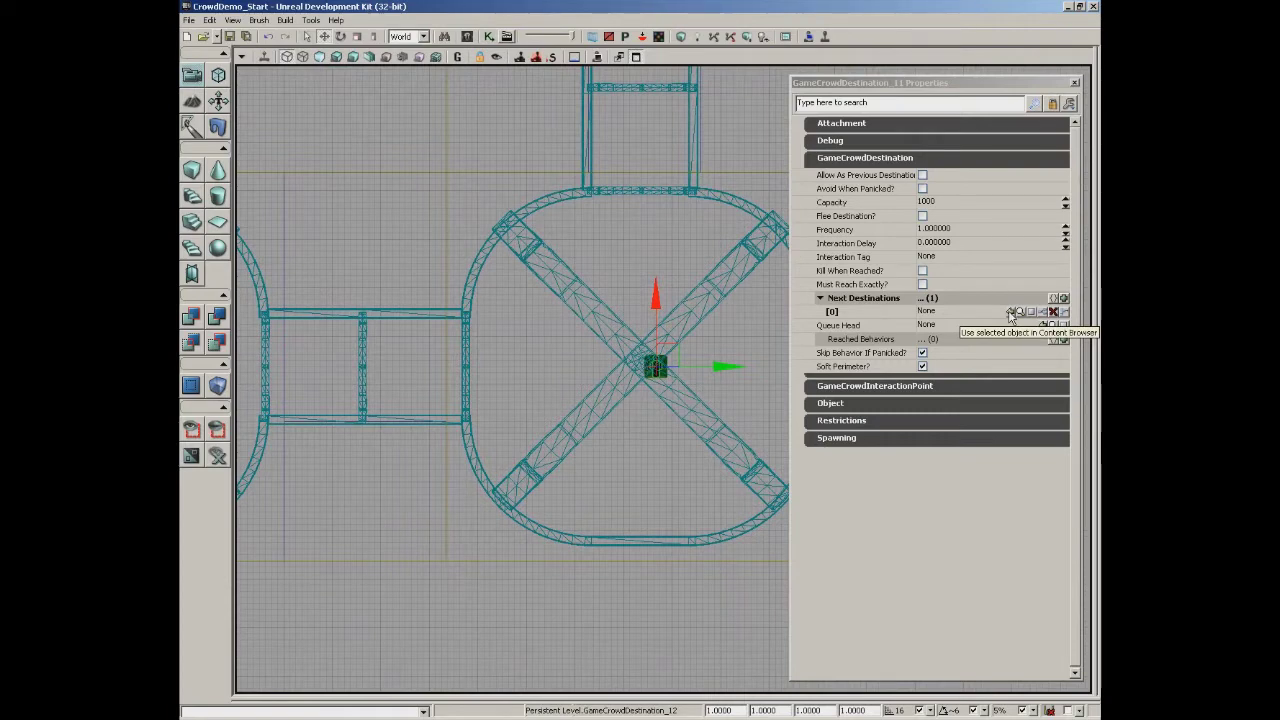
pyautogui.click(1012, 313)
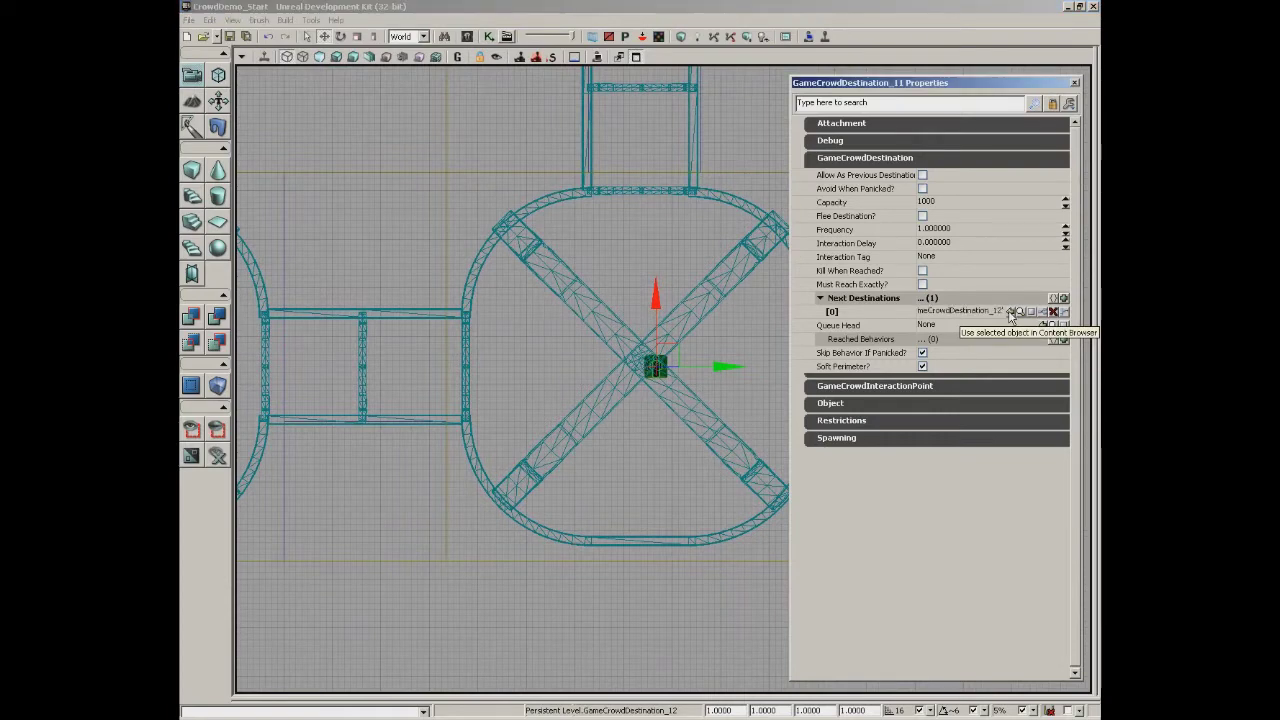
# Reselect the lower-left arena's crowd destination to check its connection line to the lower-right one.
pyautogui.moveTo(535, 300); pyautogui.dragTo(620, 289)
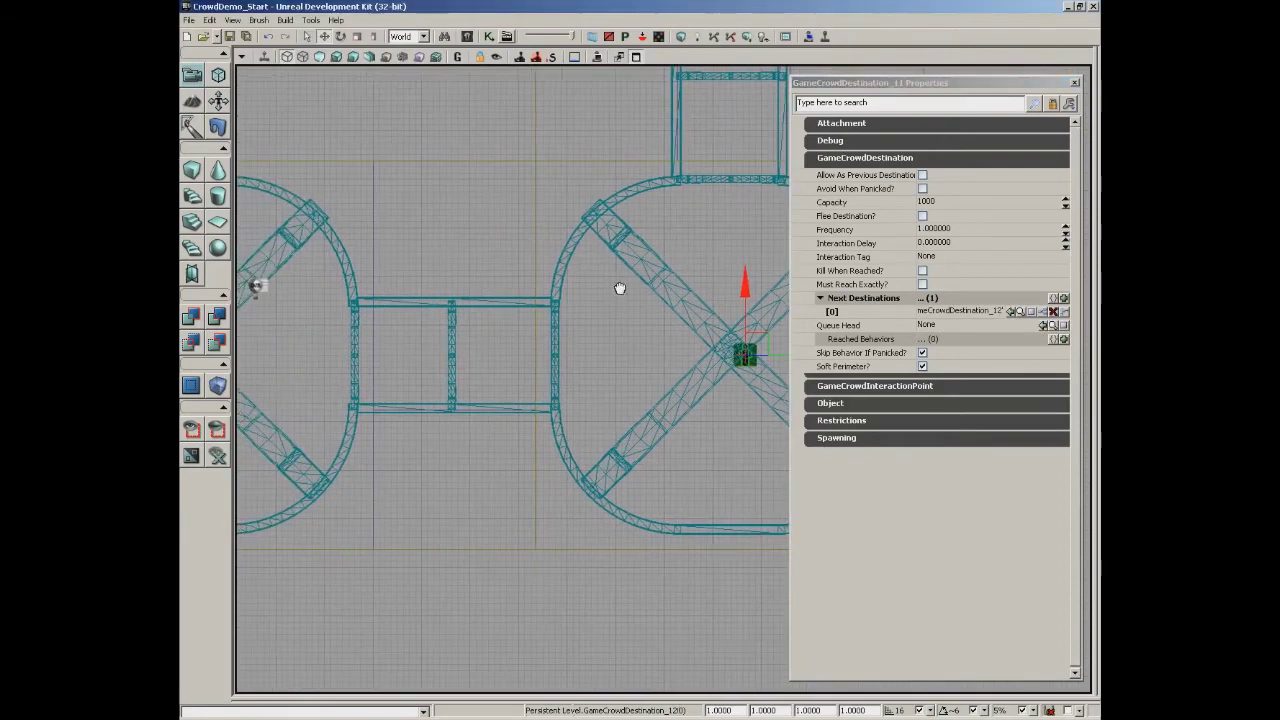
pyautogui.scroll(-3, 621, 255)
pyautogui.scroll(-3, 548, 366)
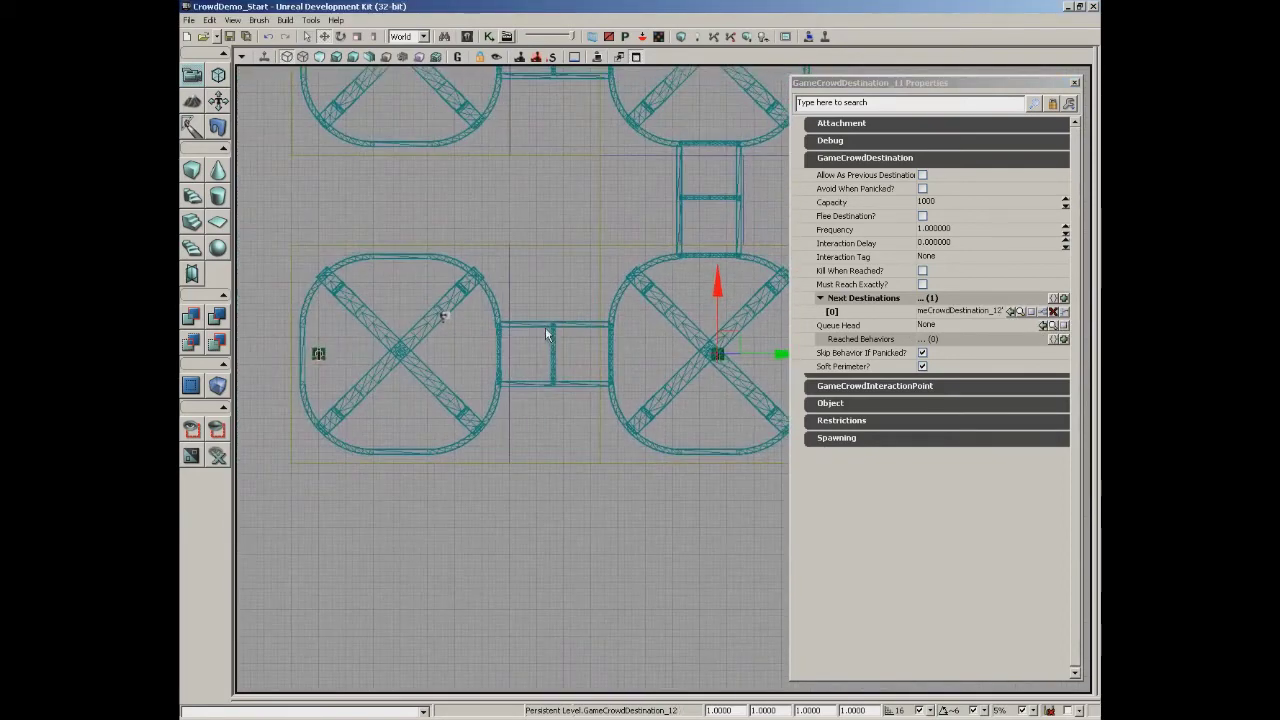
pyautogui.click(318, 353)
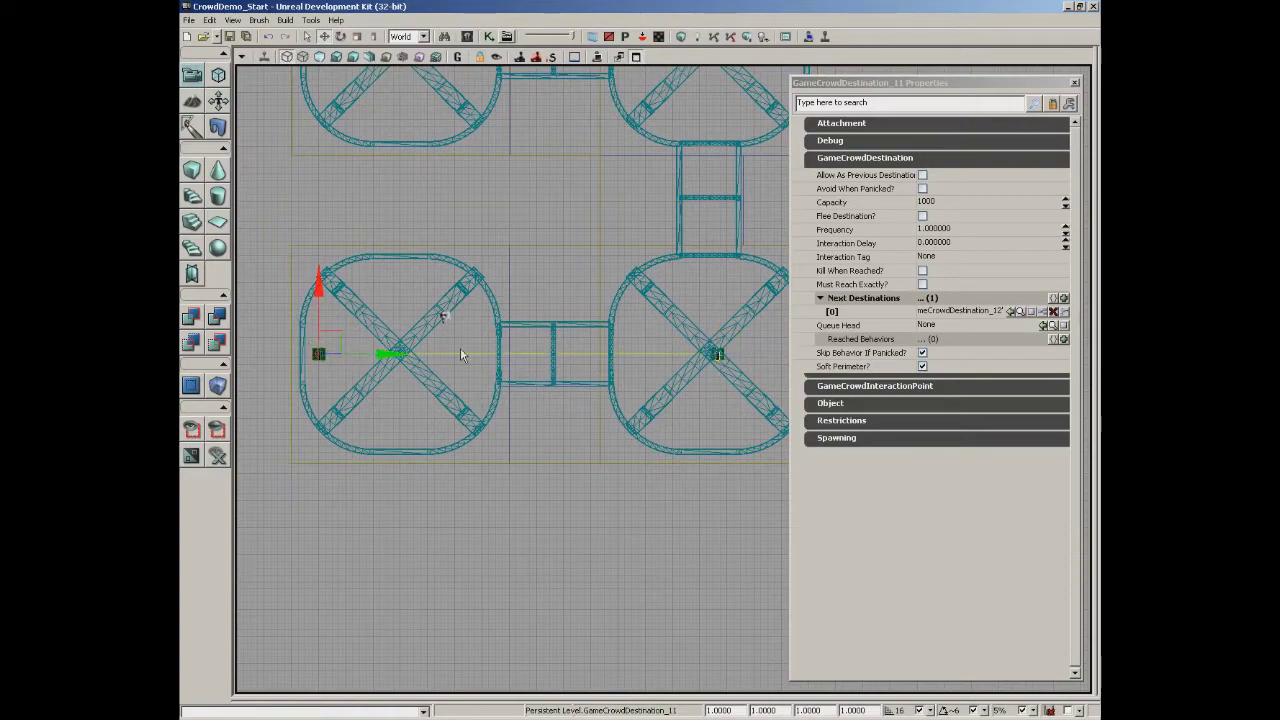
# Unlock the properties and give the lower-right arena's crowd destination a Next Destinations entry pointing to the upper-right arena's destination.
pyautogui.moveTo(700, 298); pyautogui.dragTo(567, 307)
pyautogui.scroll(3, 618, 258)
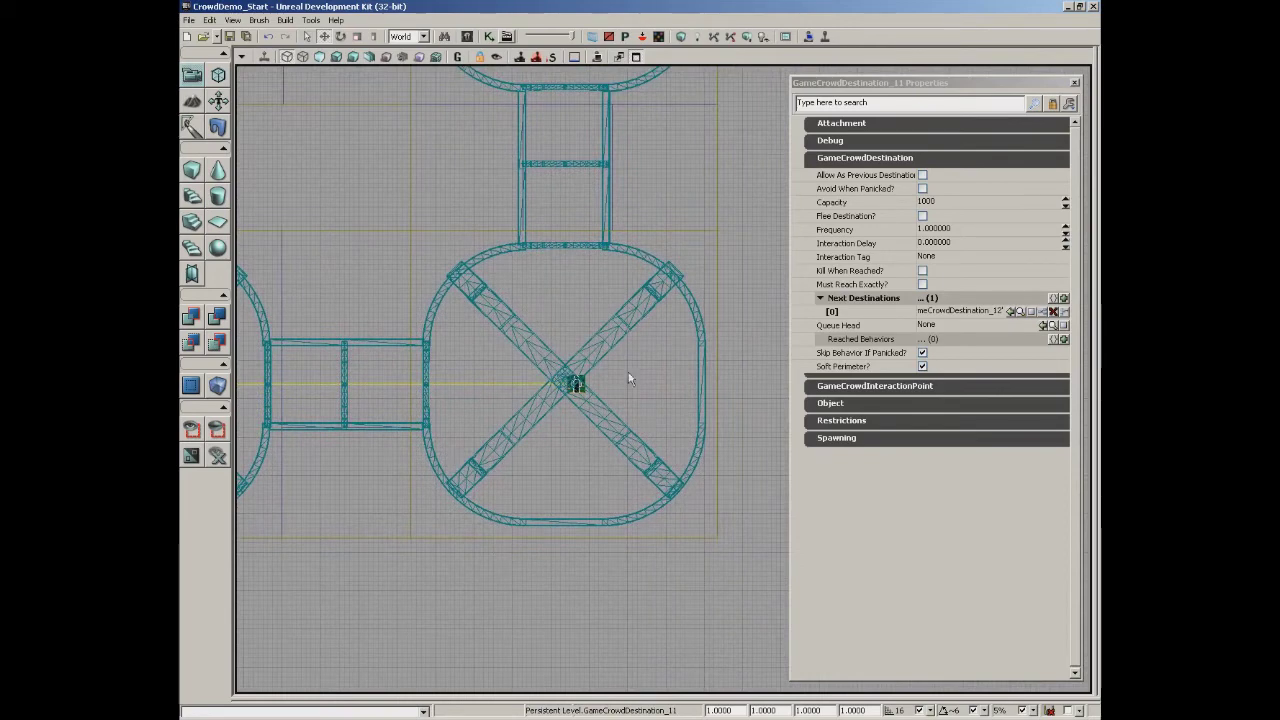
pyautogui.click(1052, 104)
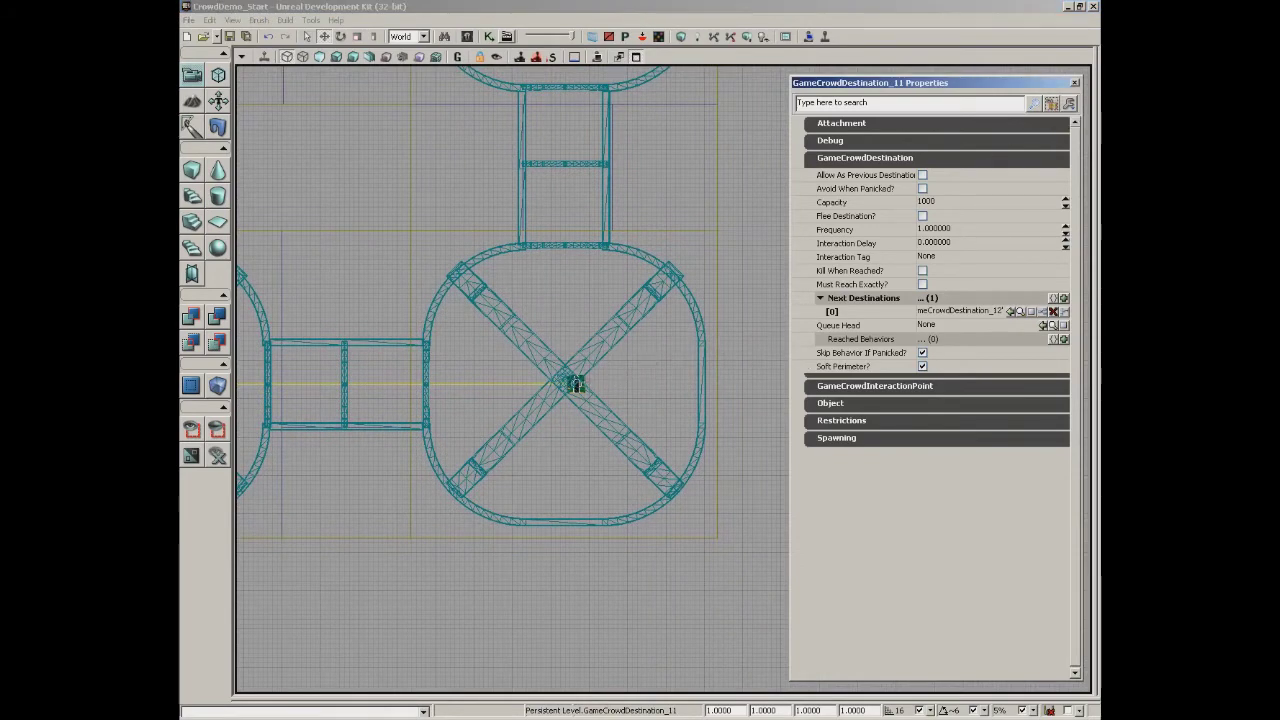
pyautogui.click(576, 385)
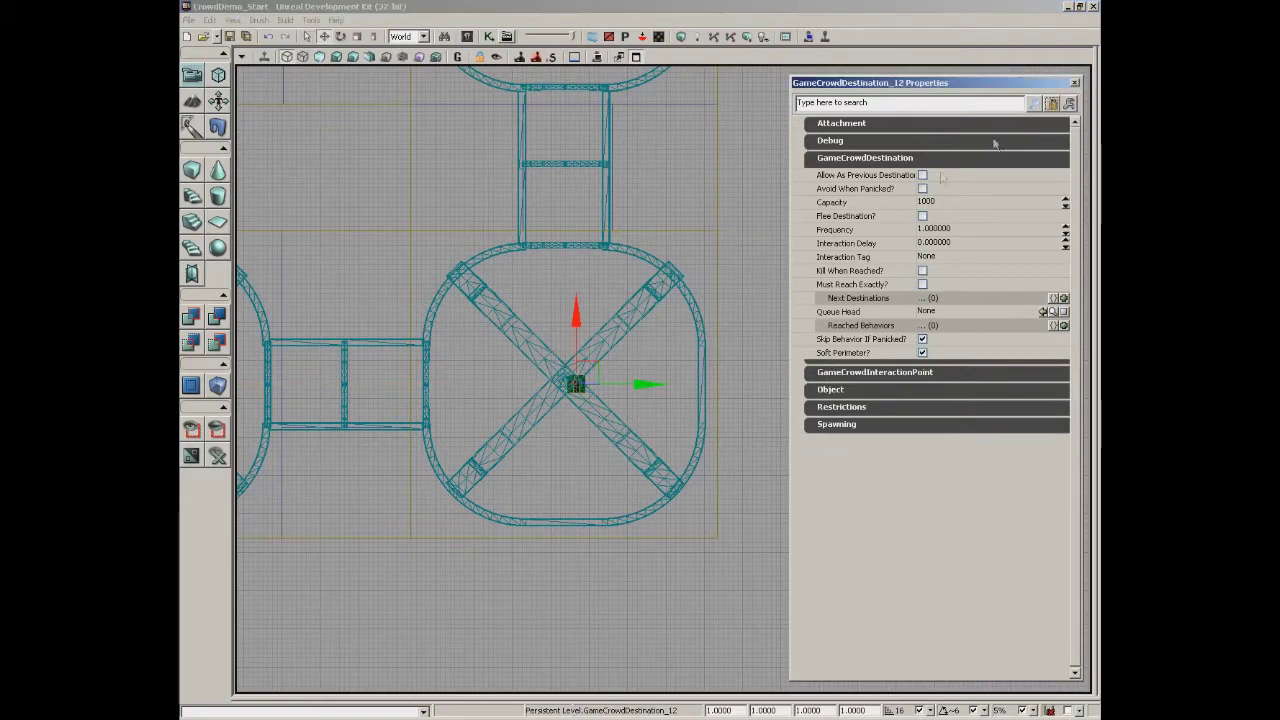
pyautogui.moveTo(596, 179); pyautogui.dragTo(581, 362)
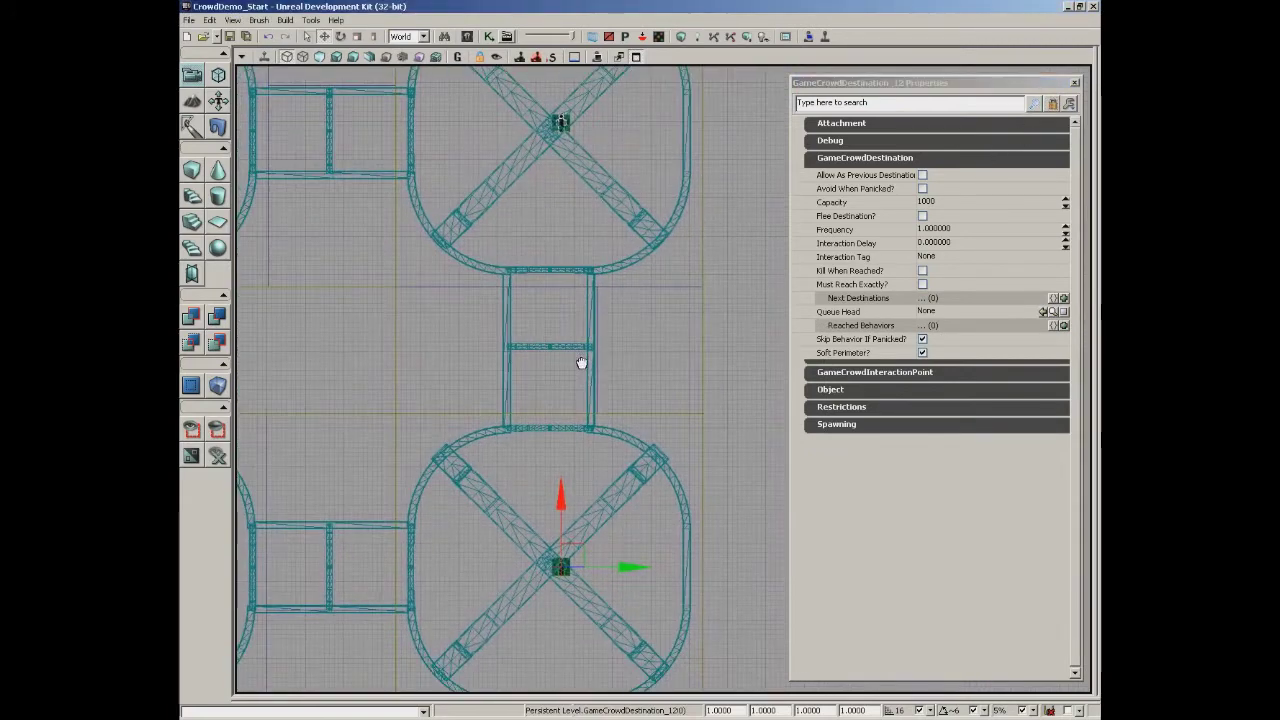
pyautogui.click(1053, 298)
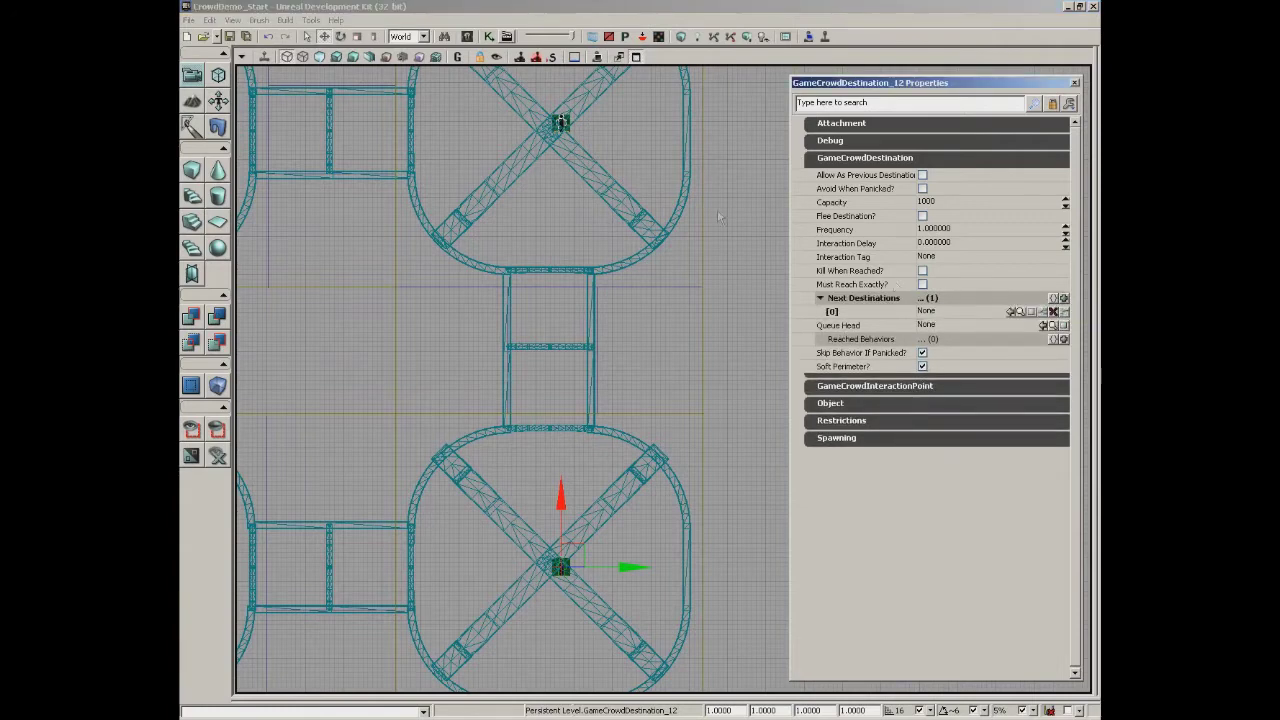
pyautogui.click(557, 120)
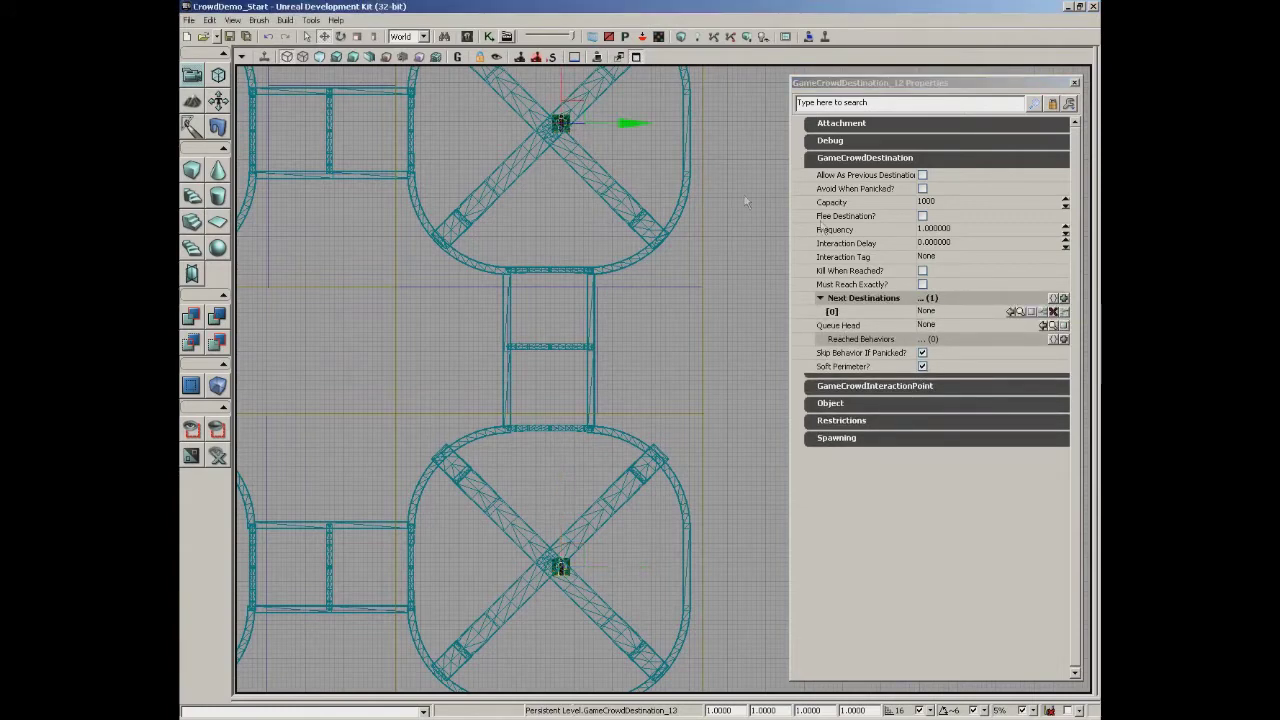
pyautogui.click(1012, 312)
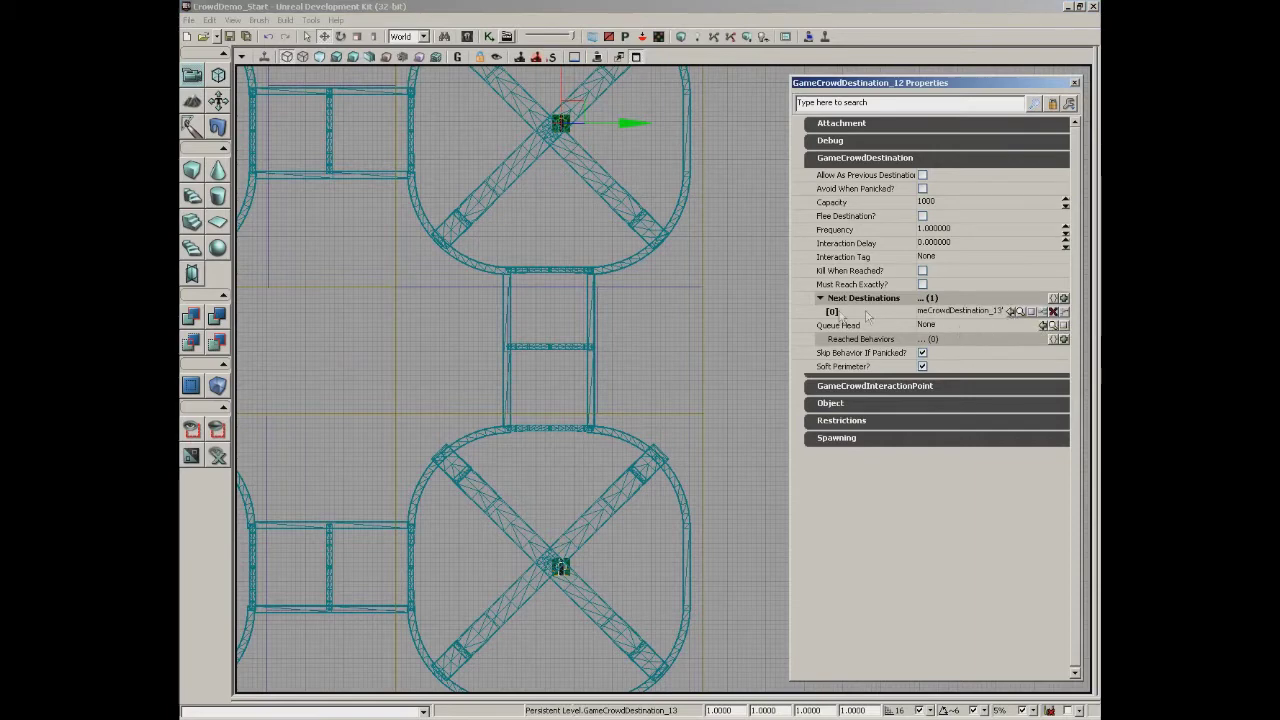
# Unlock the properties and reselect the lower-right crowd destination to check its connection line to the upper-right one.
pyautogui.moveTo(572, 224); pyautogui.dragTo(580, 239)
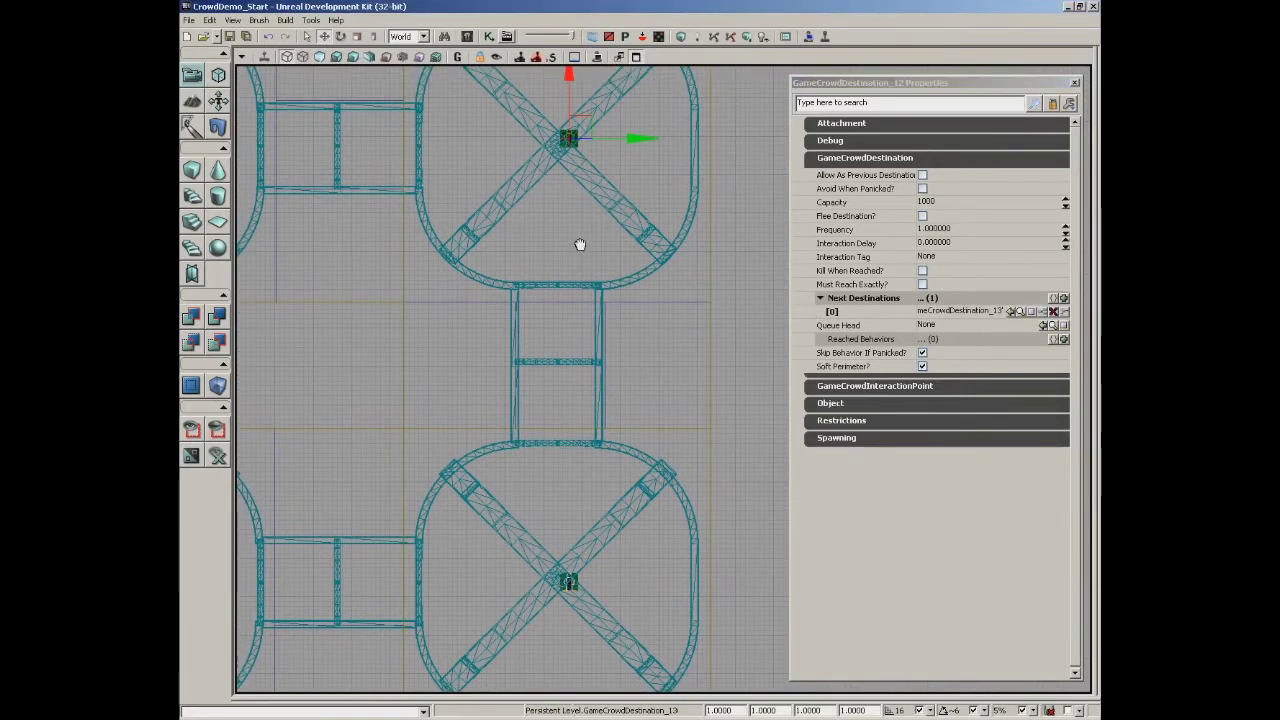
pyautogui.click(1051, 104)
pyautogui.moveTo(589, 420); pyautogui.dragTo(590, 413)
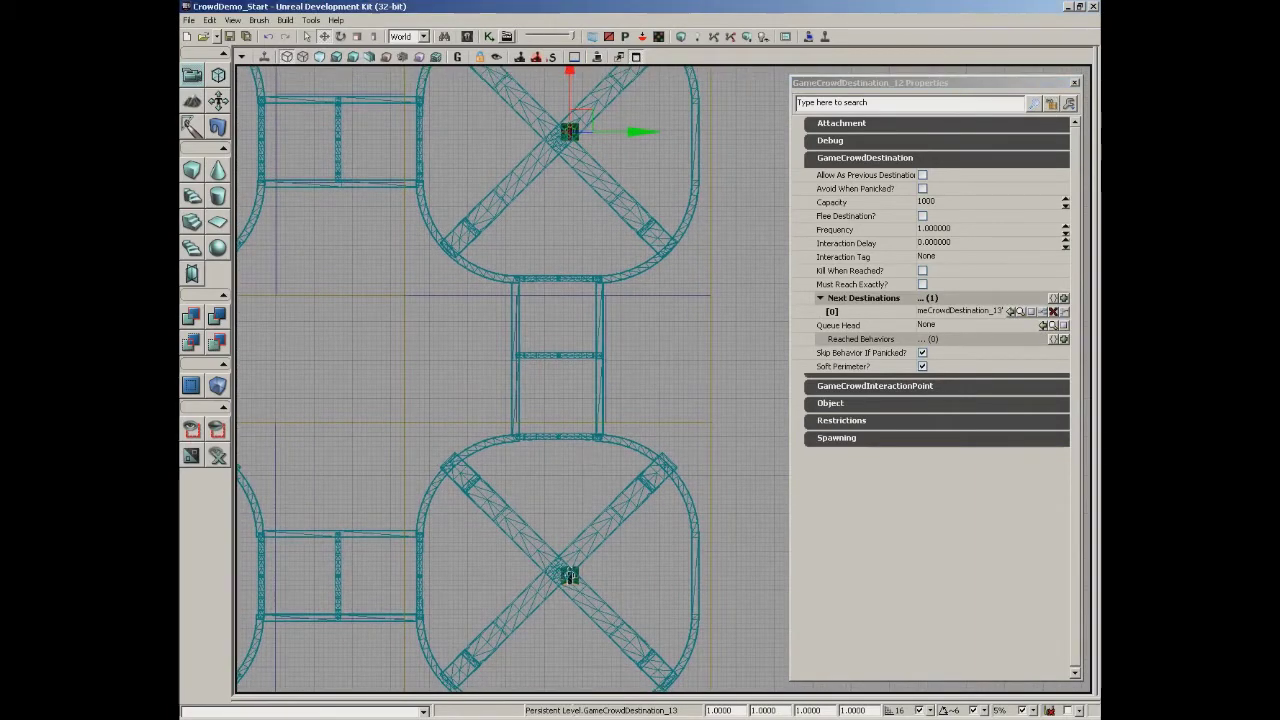
pyautogui.click(568, 576)
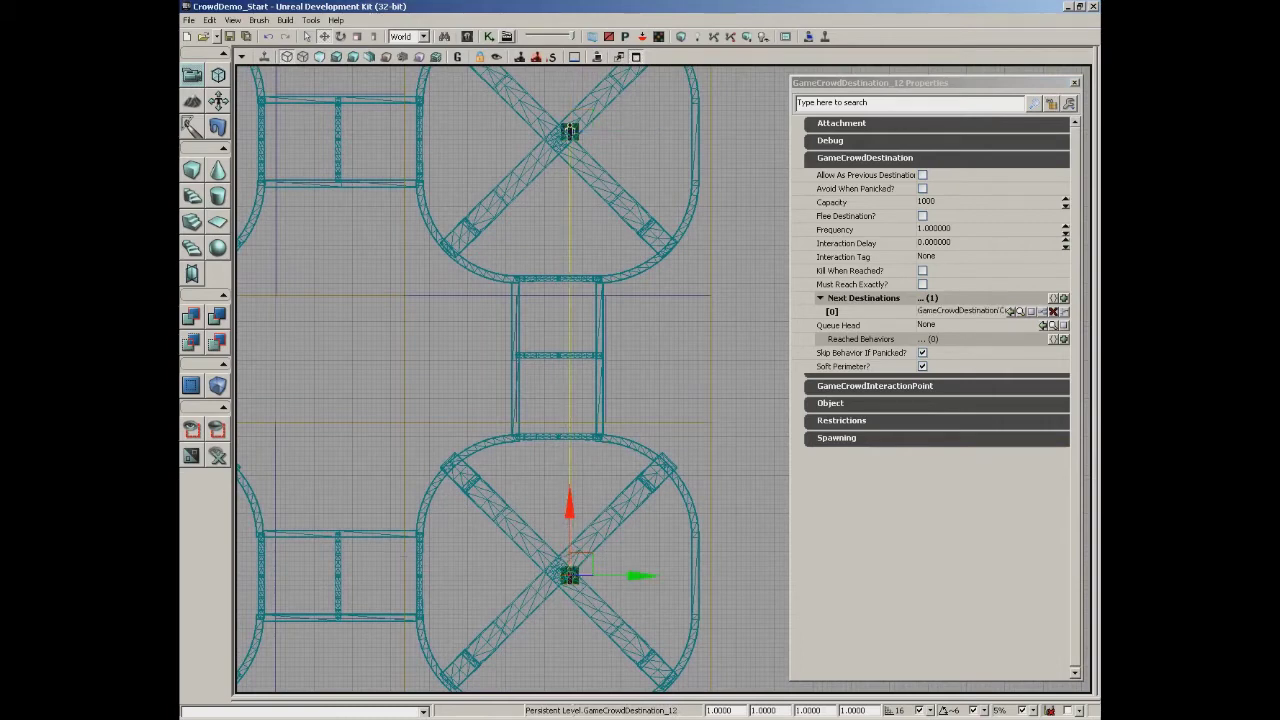
# Give the upper-right arena's crowd destination a Next Destinations entry pointing to the upper-left arena's destination, and close the properties.
pyautogui.moveTo(503, 236); pyautogui.dragTo(572, 419)
pyautogui.scroll(4, 483, 382)
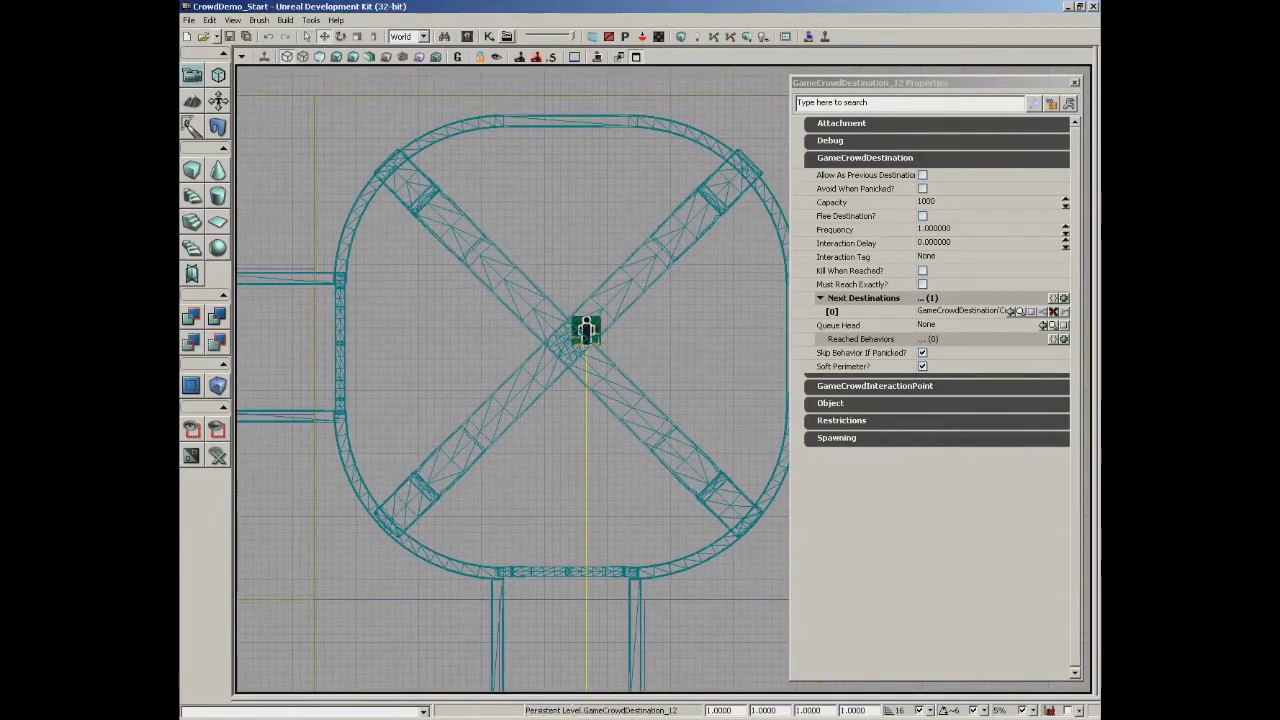
pyautogui.click(586, 330)
pyautogui.moveTo(351, 342); pyautogui.dragTo(809, 327)
pyautogui.moveTo(446, 357); pyautogui.dragTo(671, 383)
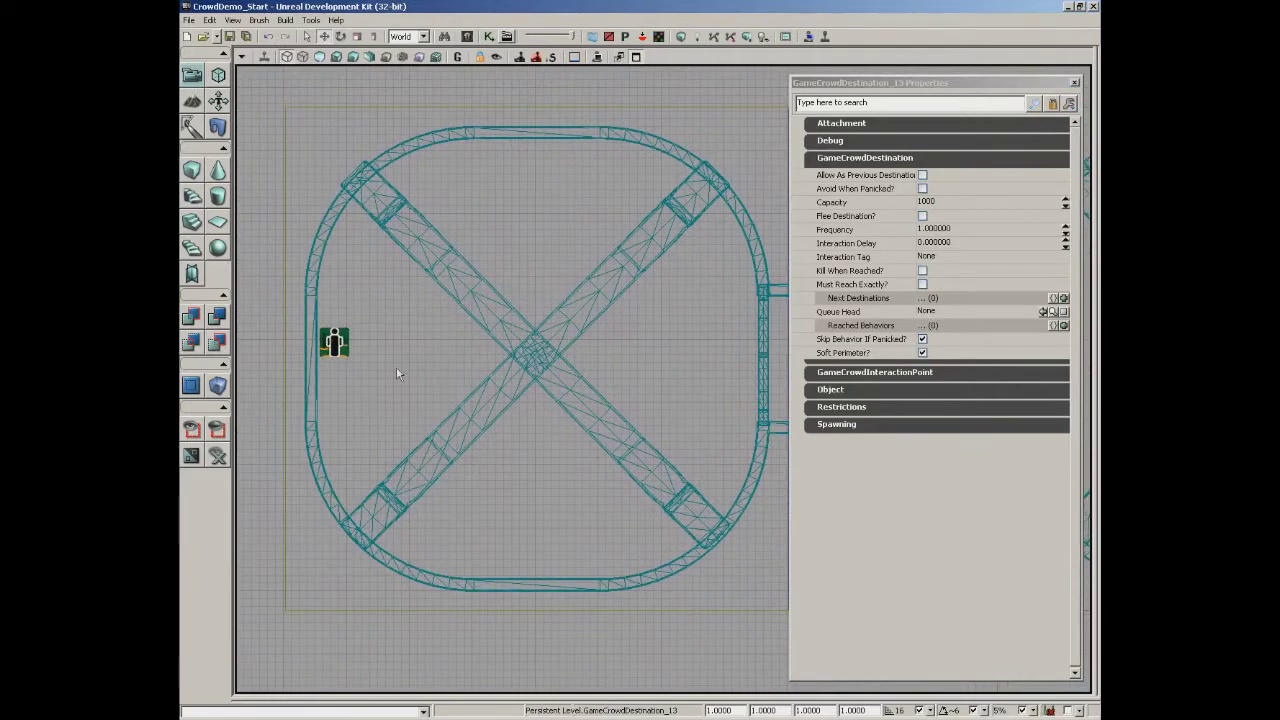
pyautogui.click(336, 345)
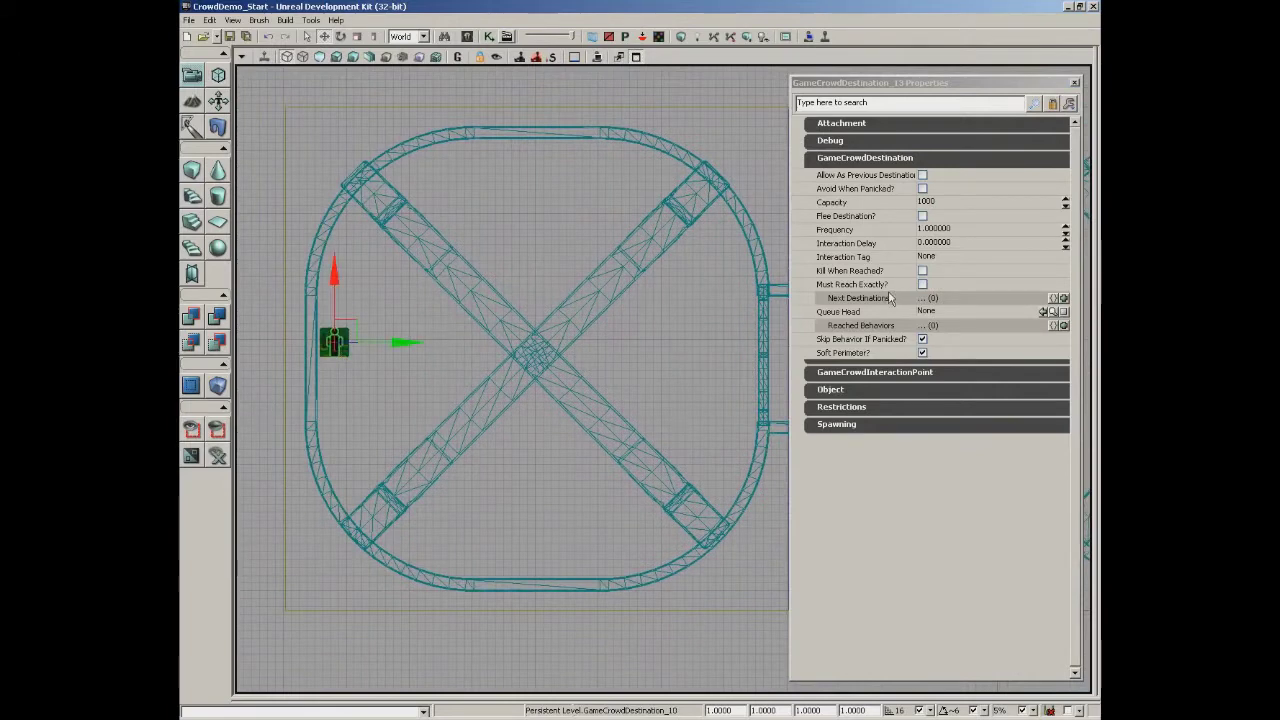
pyautogui.click(1063, 298)
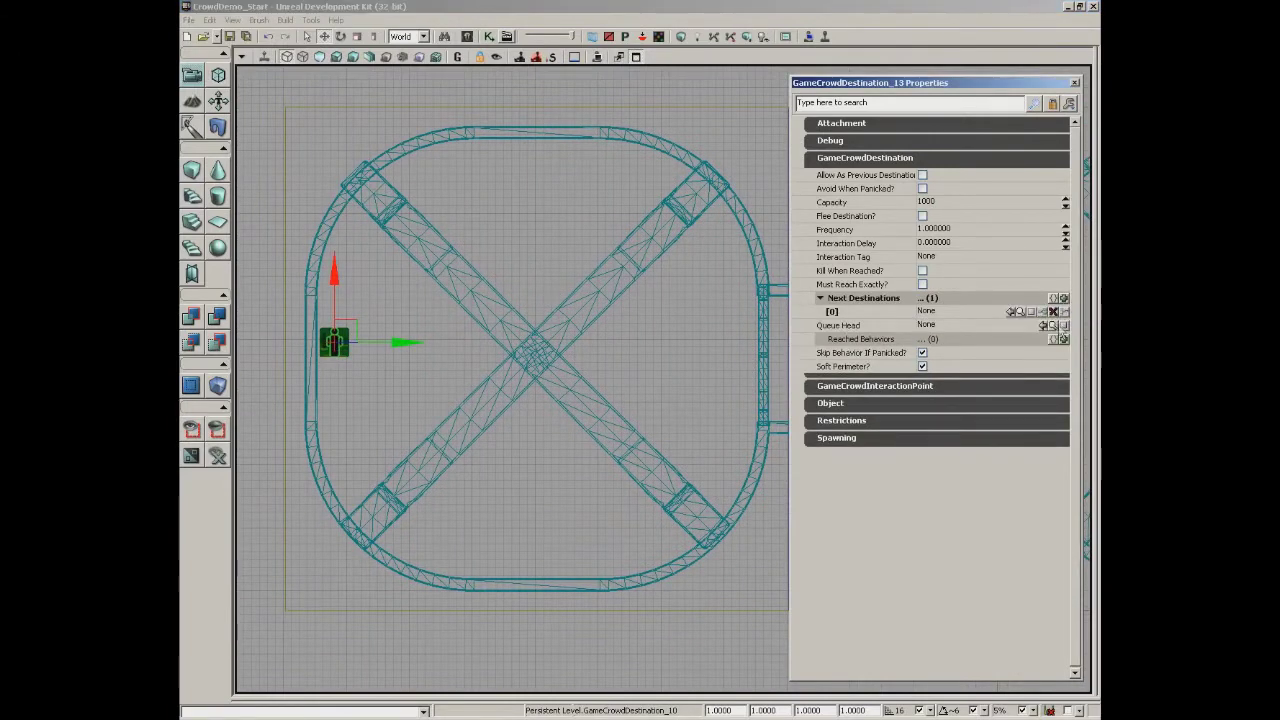
pyautogui.click(1012, 312)
pyautogui.scroll(-5, 636, 306)
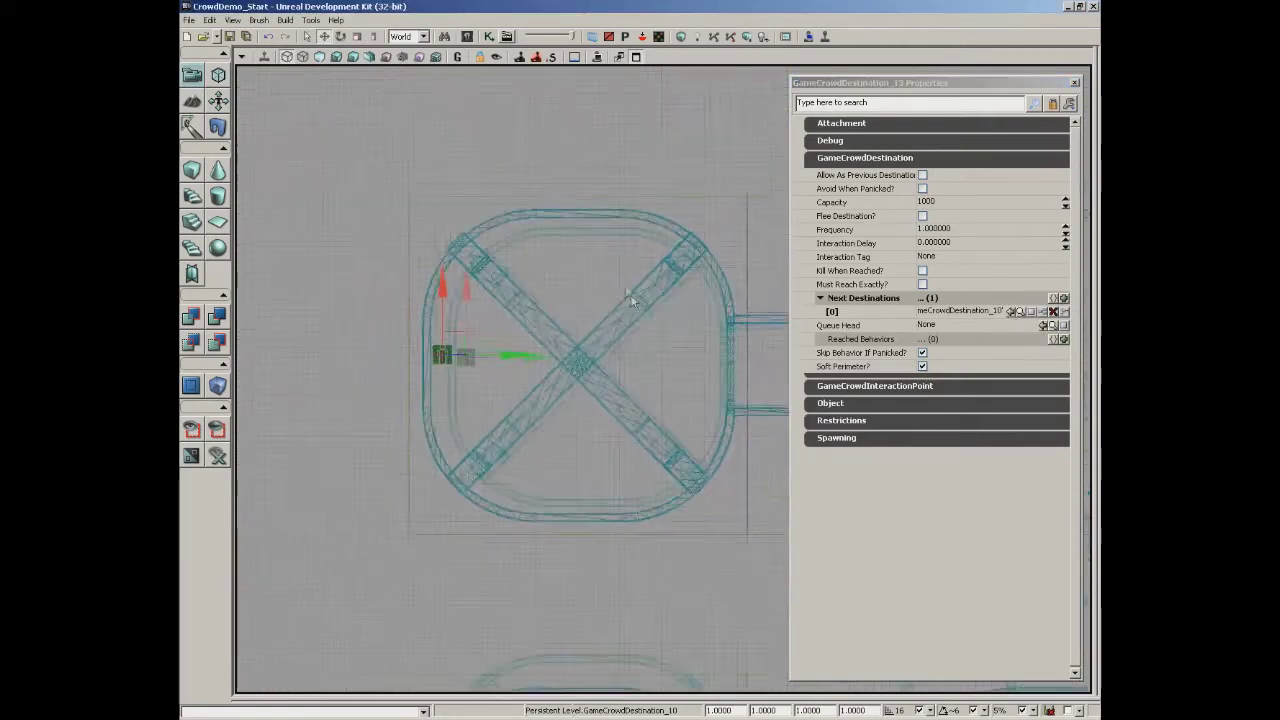
pyautogui.click(1074, 82)
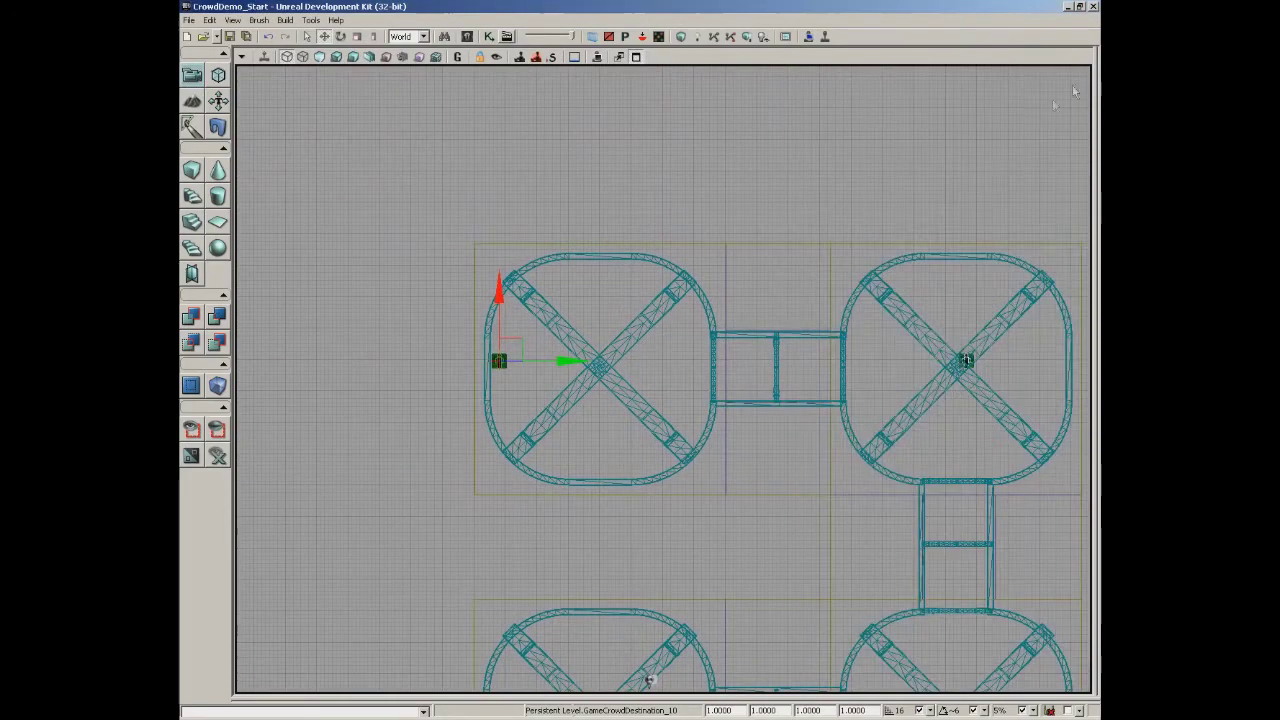
# Select the lower-left, lower-right and upper-right crowd destinations one after another to check the connection lines between them.
pyautogui.scroll(-3, 763, 280)
pyautogui.scroll(4, 772, 296)
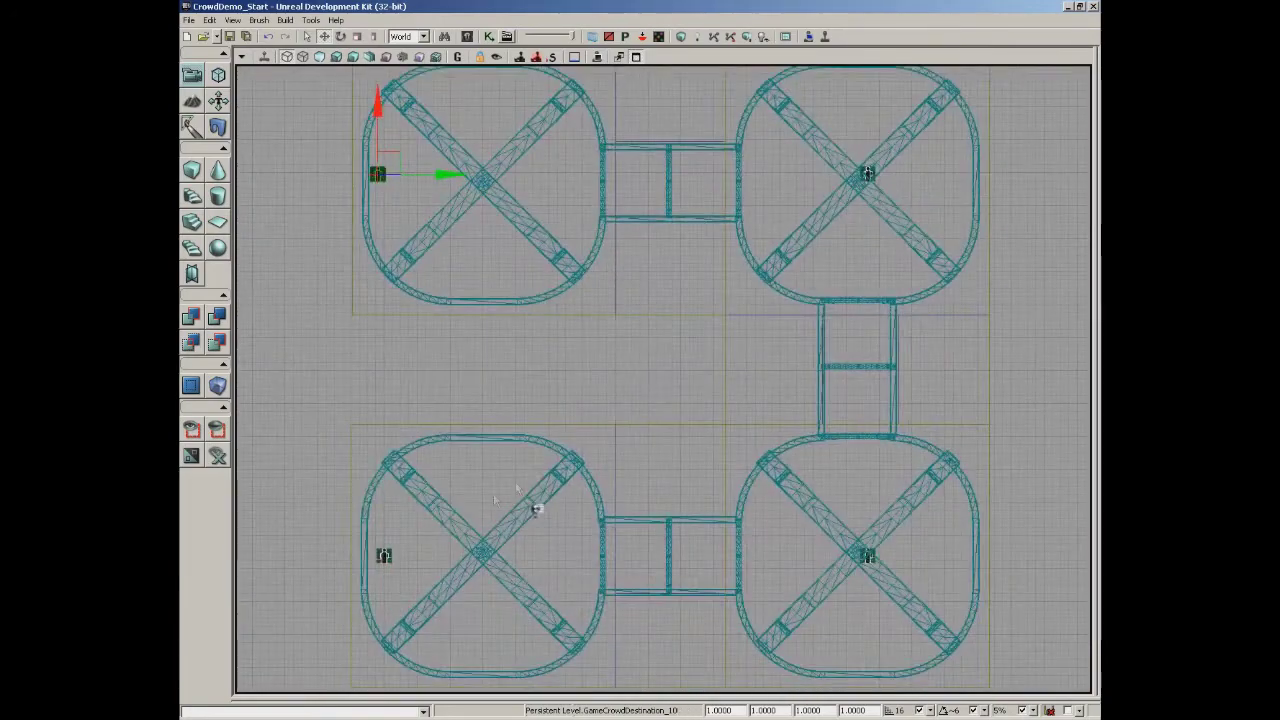
pyautogui.click(384, 556)
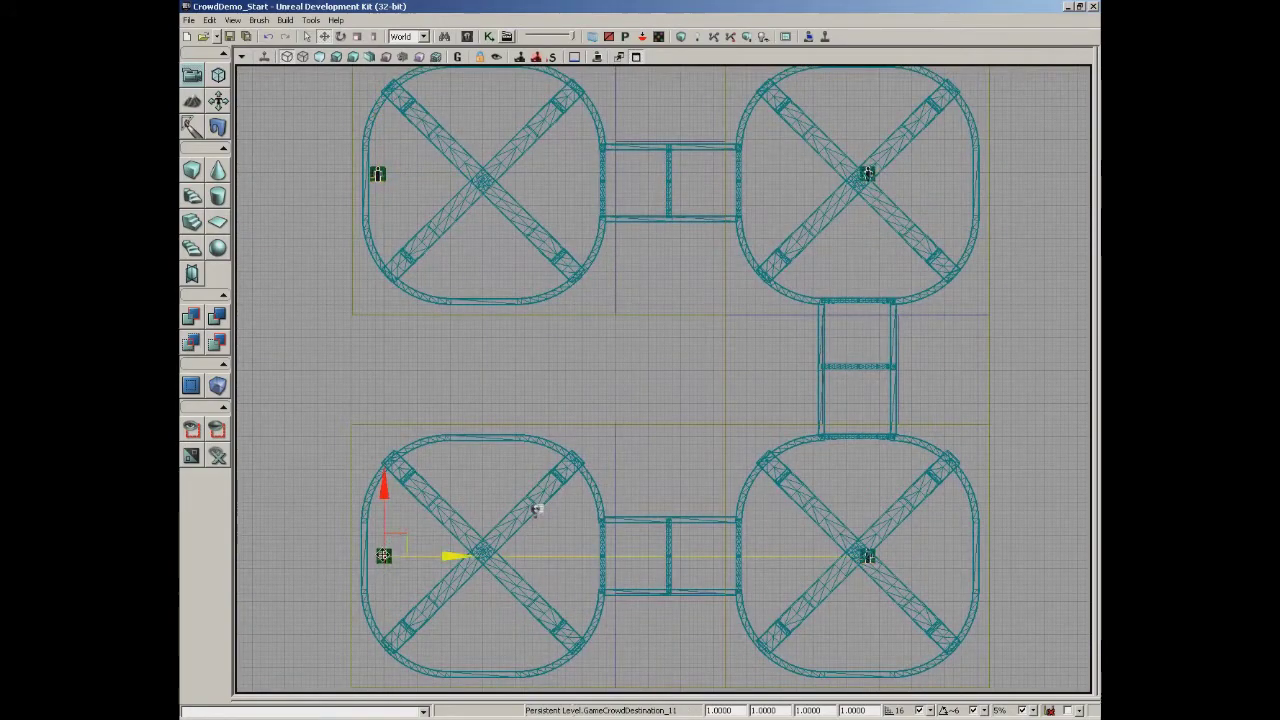
pyautogui.scroll(4, 491, 480)
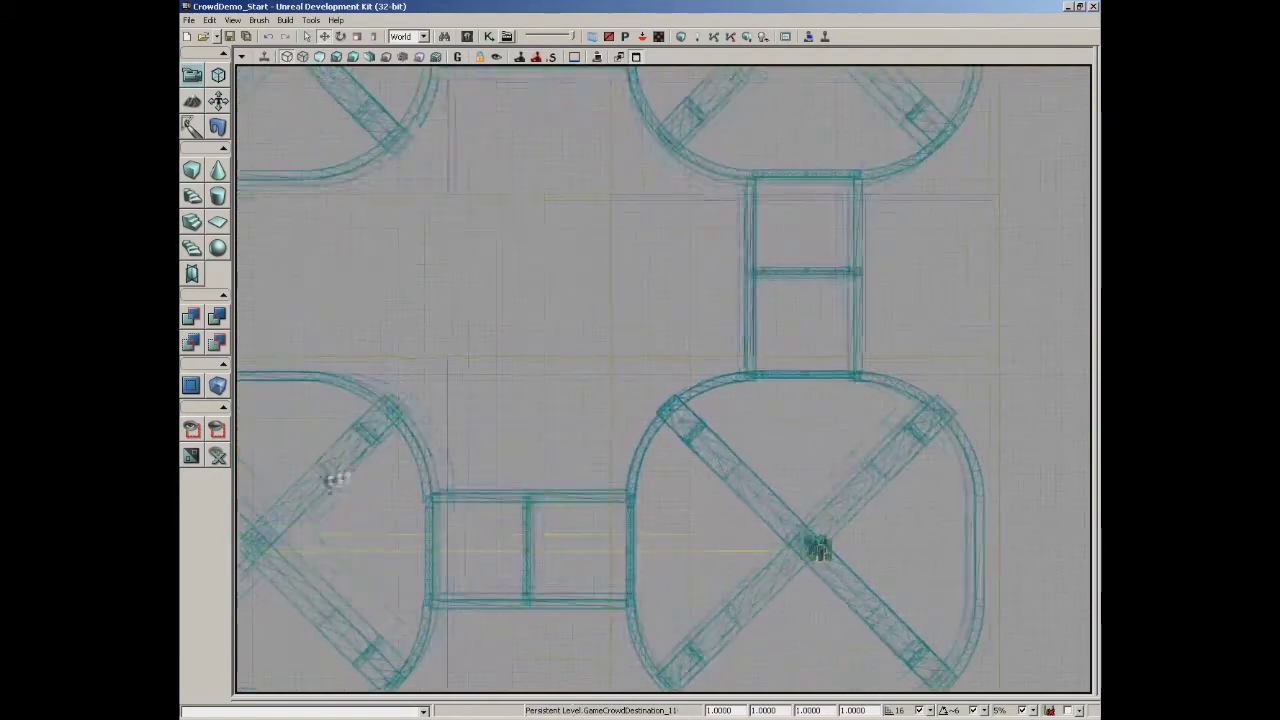
pyautogui.click(822, 550)
pyautogui.moveTo(876, 364); pyautogui.dragTo(898, 532)
pyautogui.moveTo(622, 216); pyautogui.dragTo(563, 300)
pyautogui.click(808, 214)
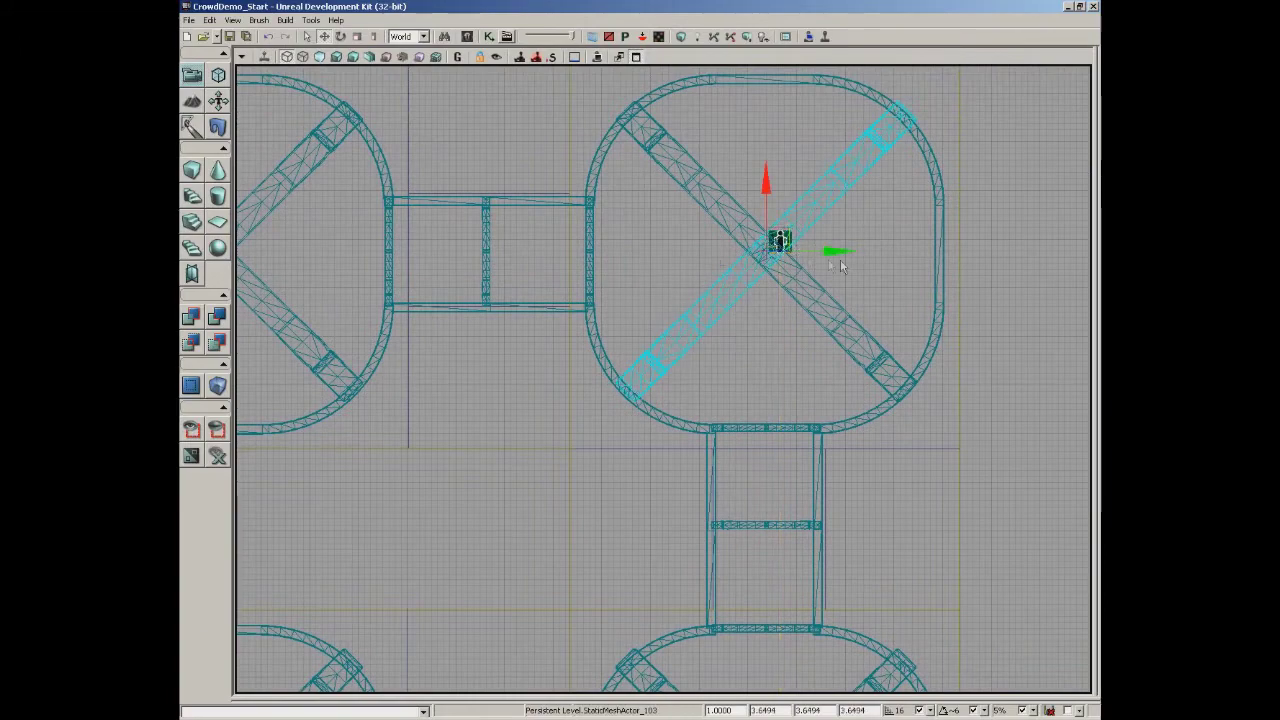
pyautogui.scroll(4, 840, 259)
pyautogui.moveTo(800, 290); pyautogui.dragTo(649, 420)
pyautogui.click(803, 212)
pyautogui.scroll(-8, 563, 243)
pyautogui.moveTo(683, 134); pyautogui.dragTo(889, 121)
pyautogui.scroll(-2, 905, 218)
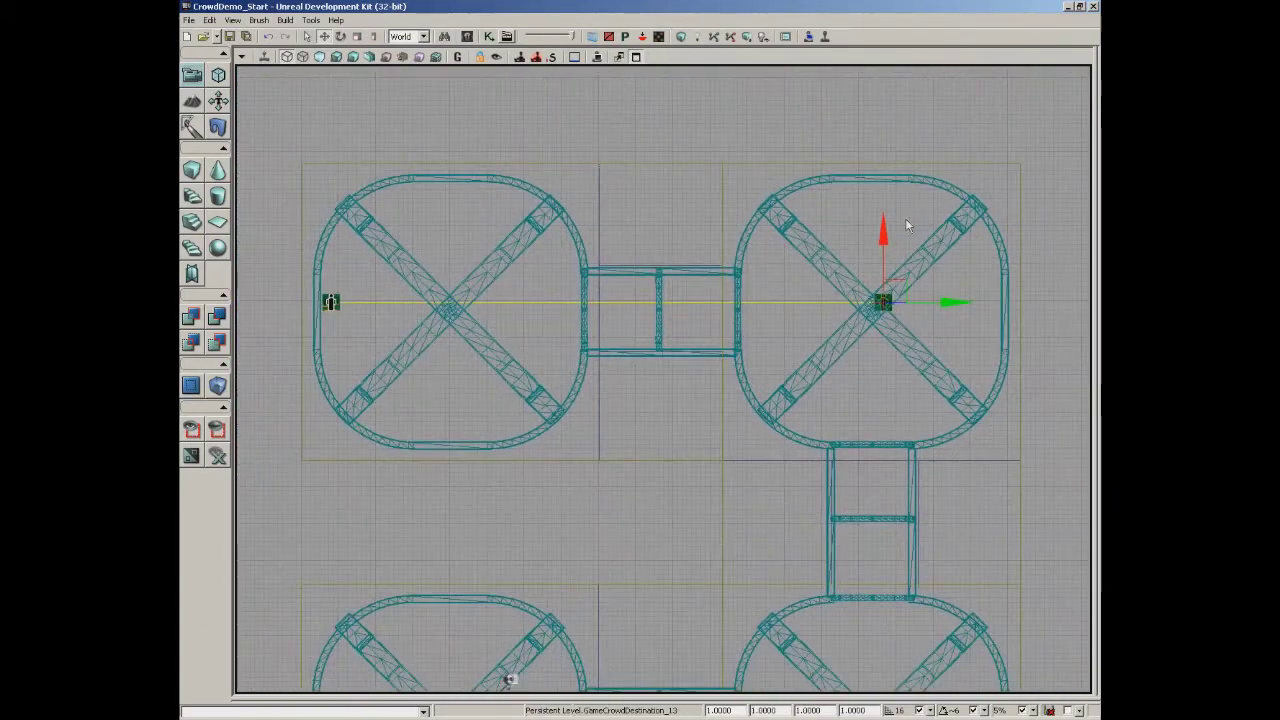
# Enable Kill When Reached and Must Reach Exactly for the upper-left arena's crowd destination, and close its properties.
pyautogui.moveTo(409, 285); pyautogui.dragTo(483, 277)
pyautogui.scroll(3, 483, 277)
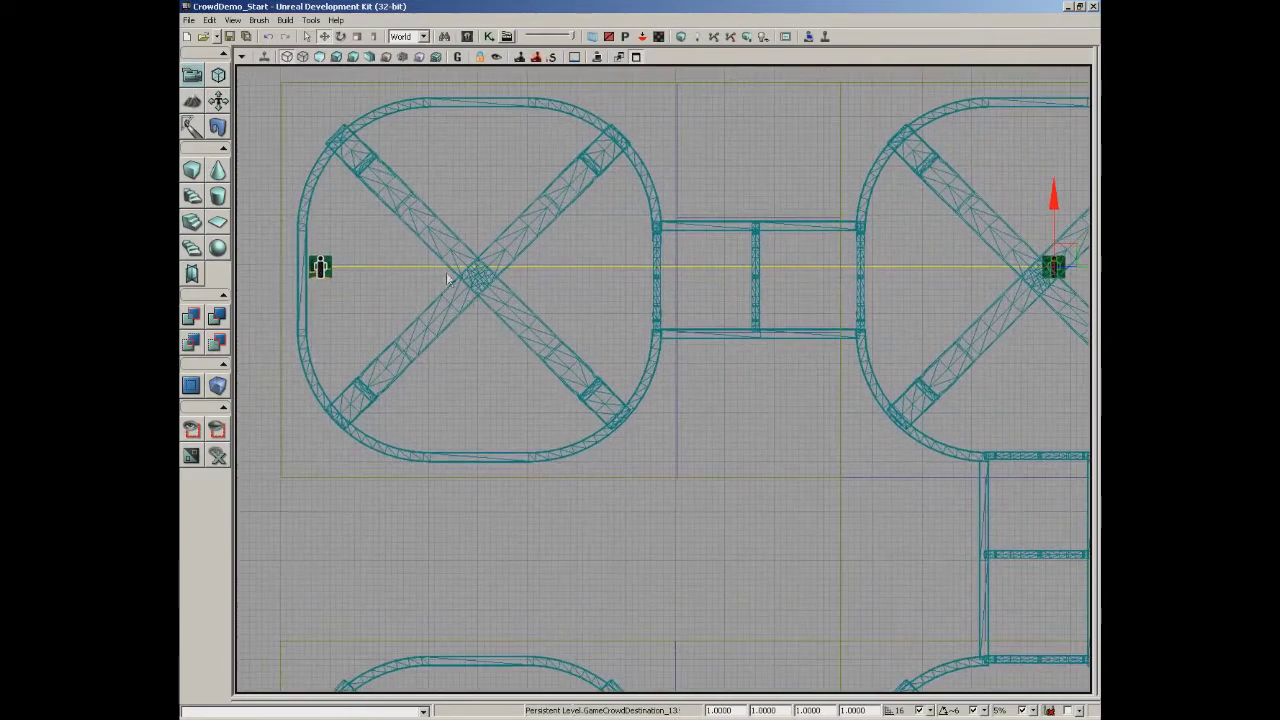
pyautogui.click(320, 267)
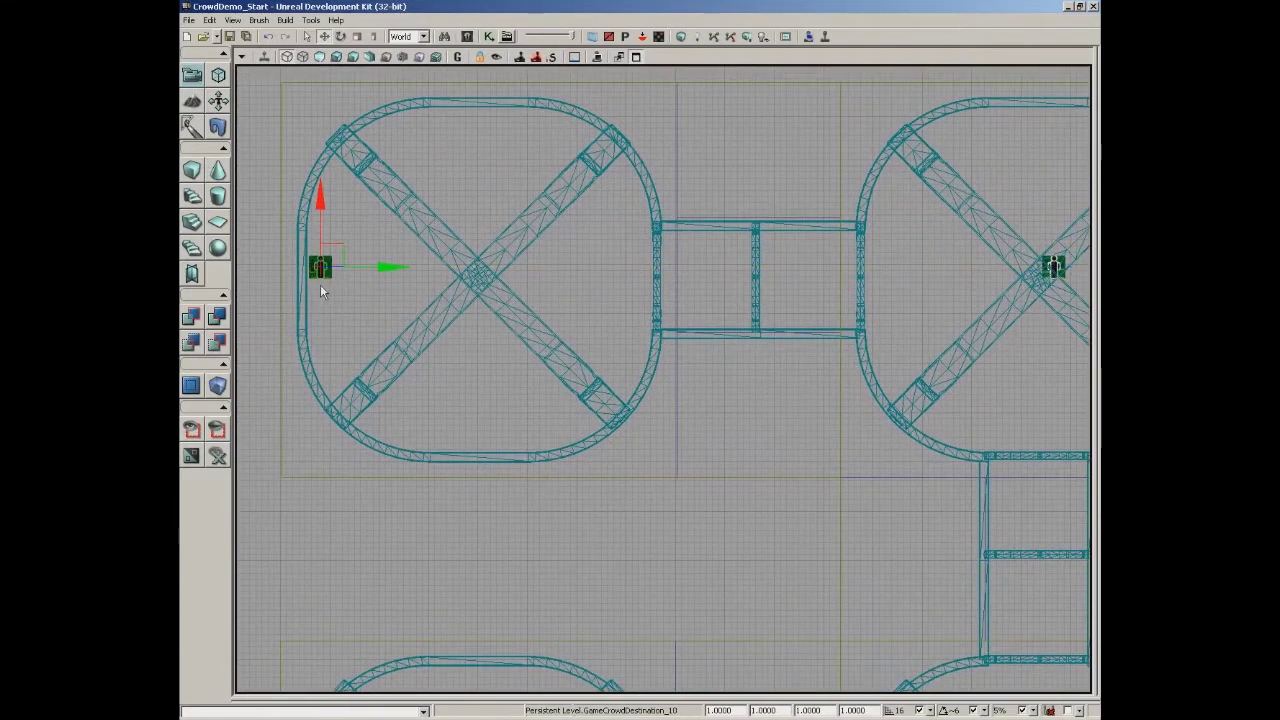
pyautogui.press('F4')
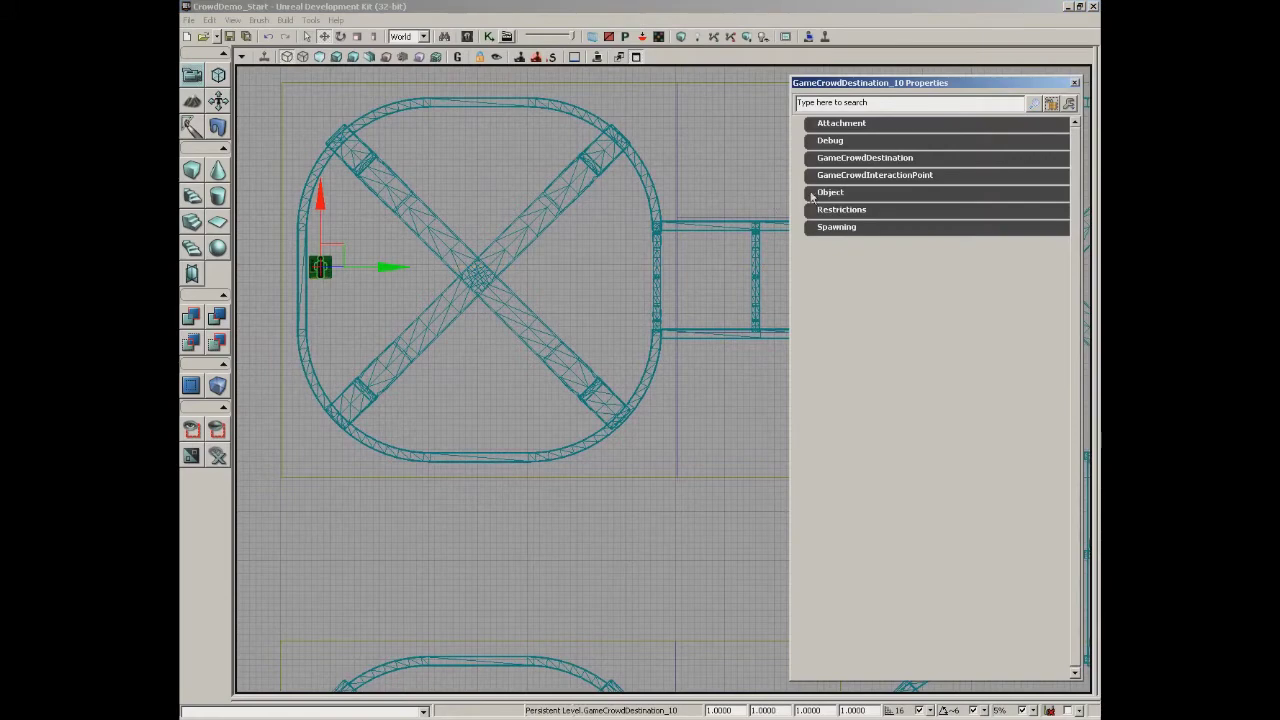
pyautogui.click(826, 160)
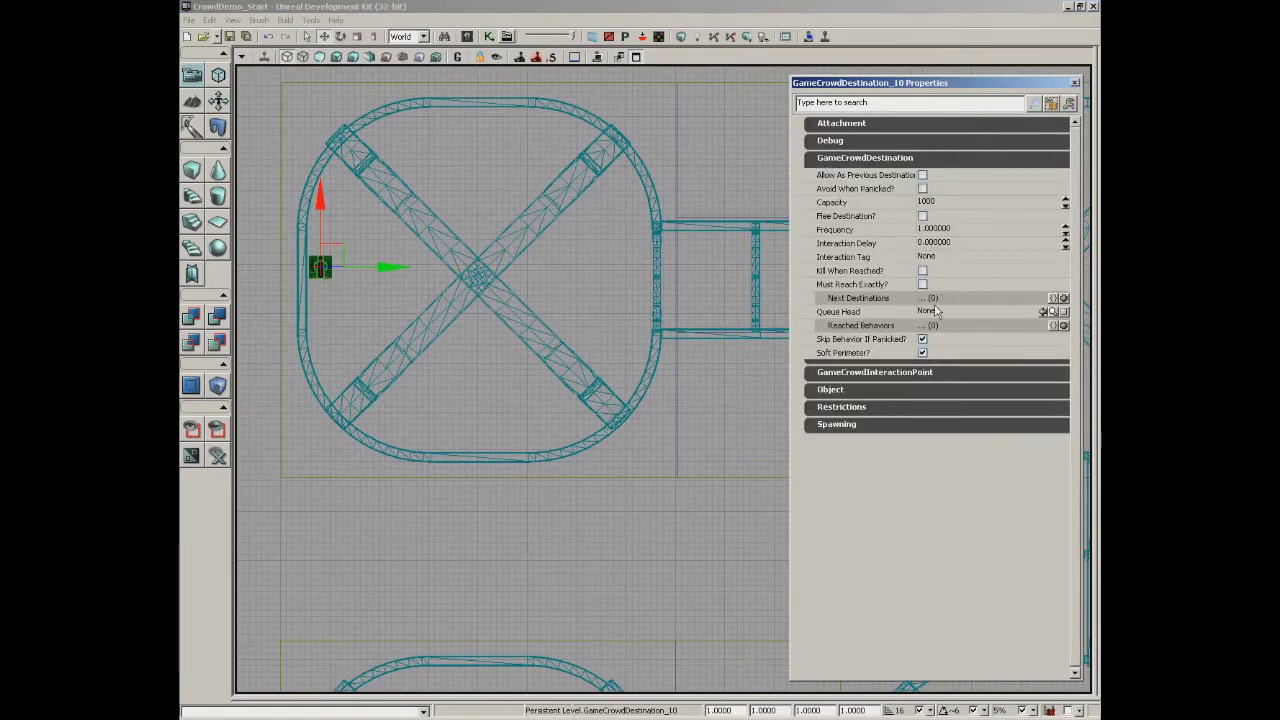
pyautogui.moveTo(820, 274)
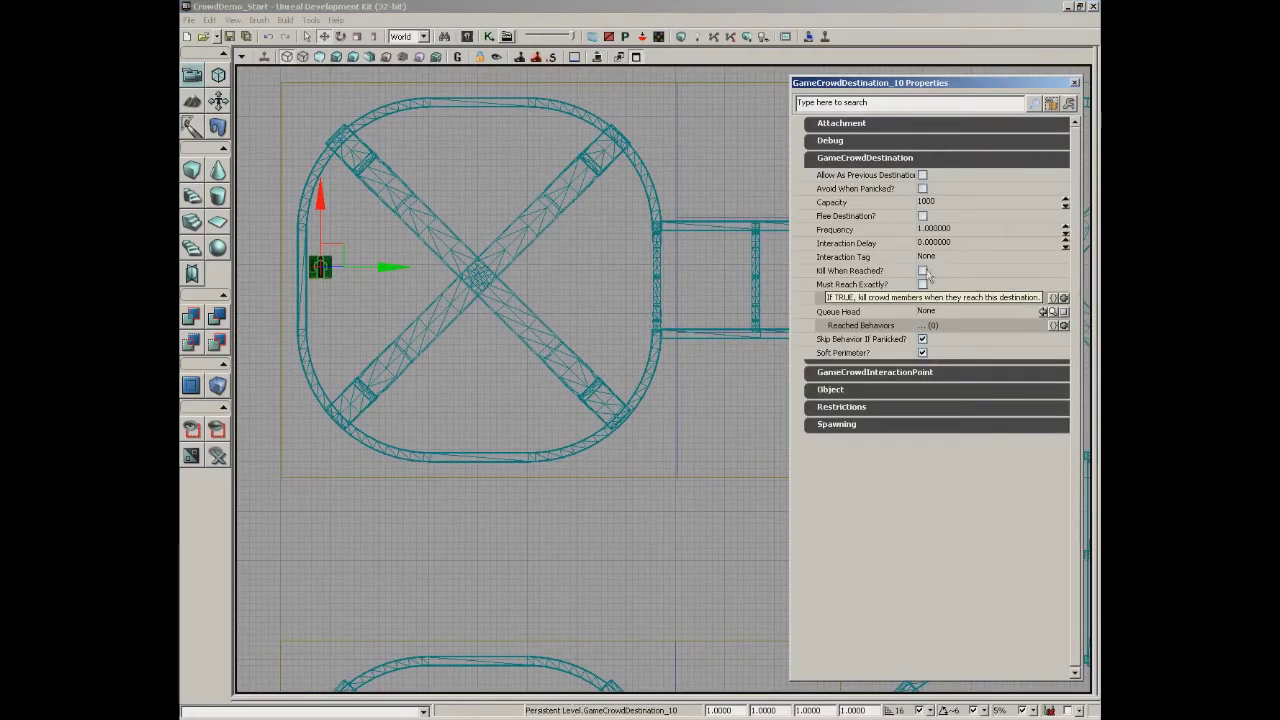
pyautogui.click(922, 271)
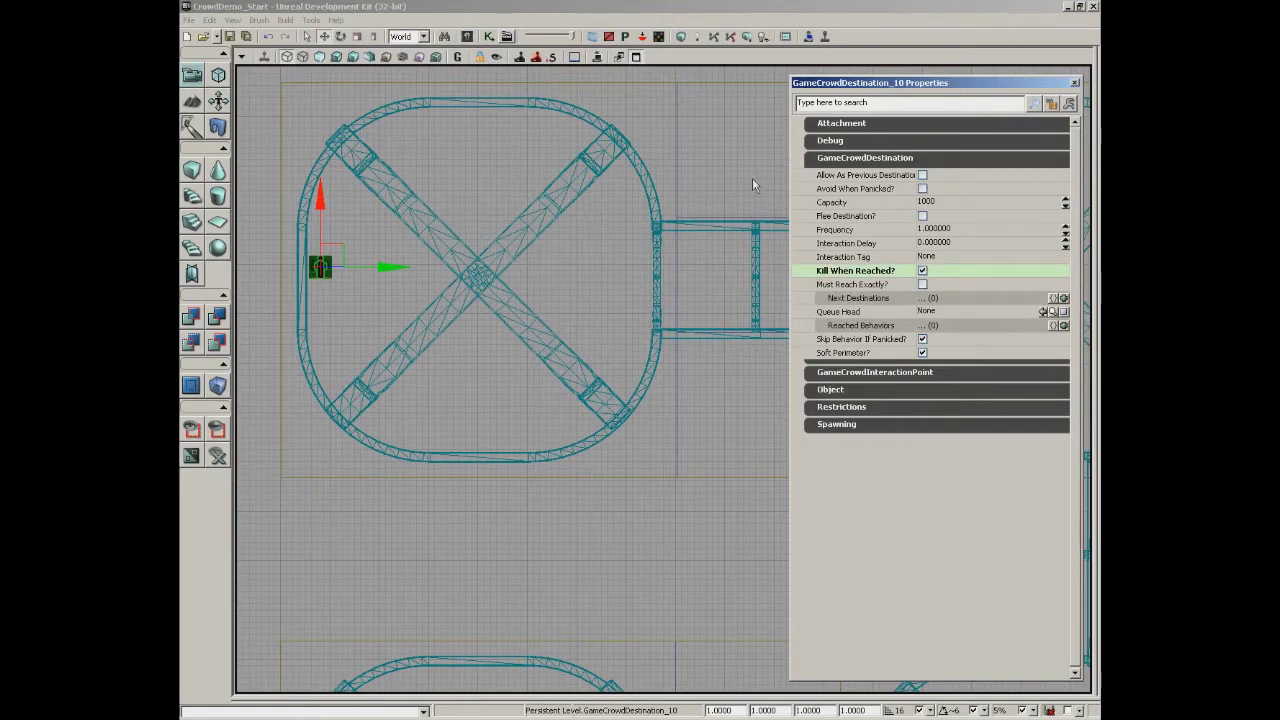
pyautogui.moveTo(922, 283)
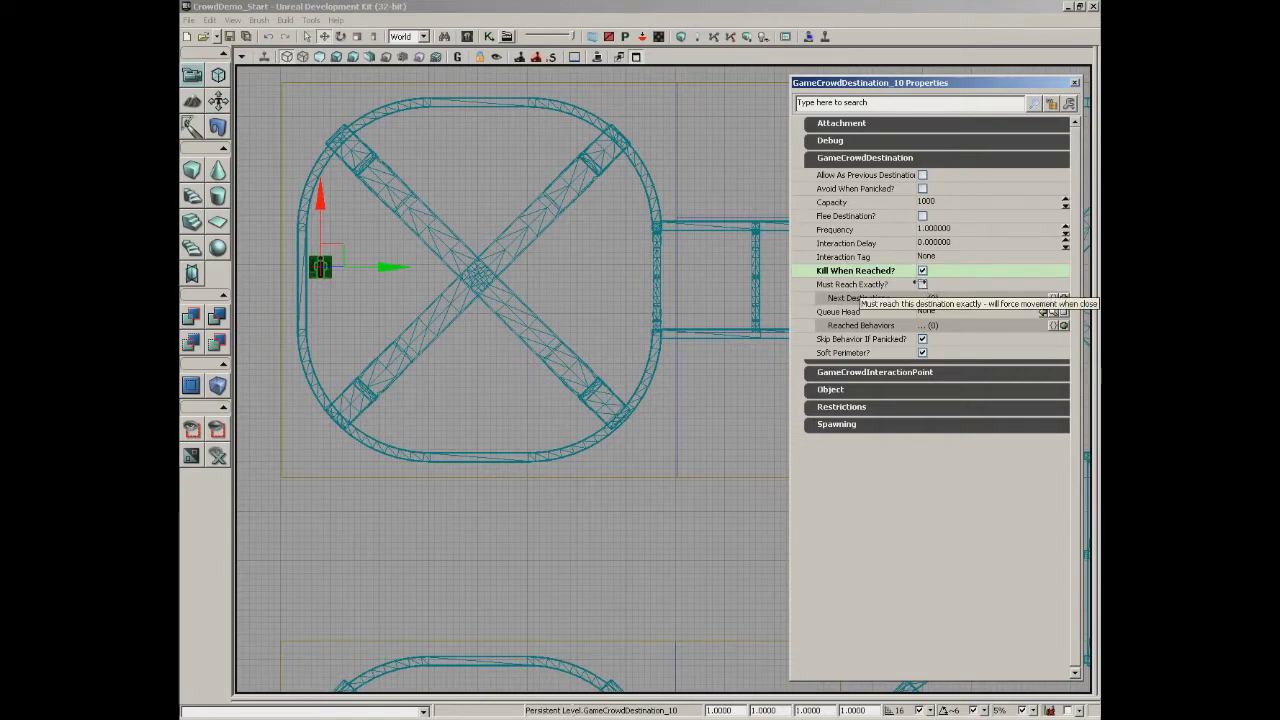
pyautogui.click(921, 284)
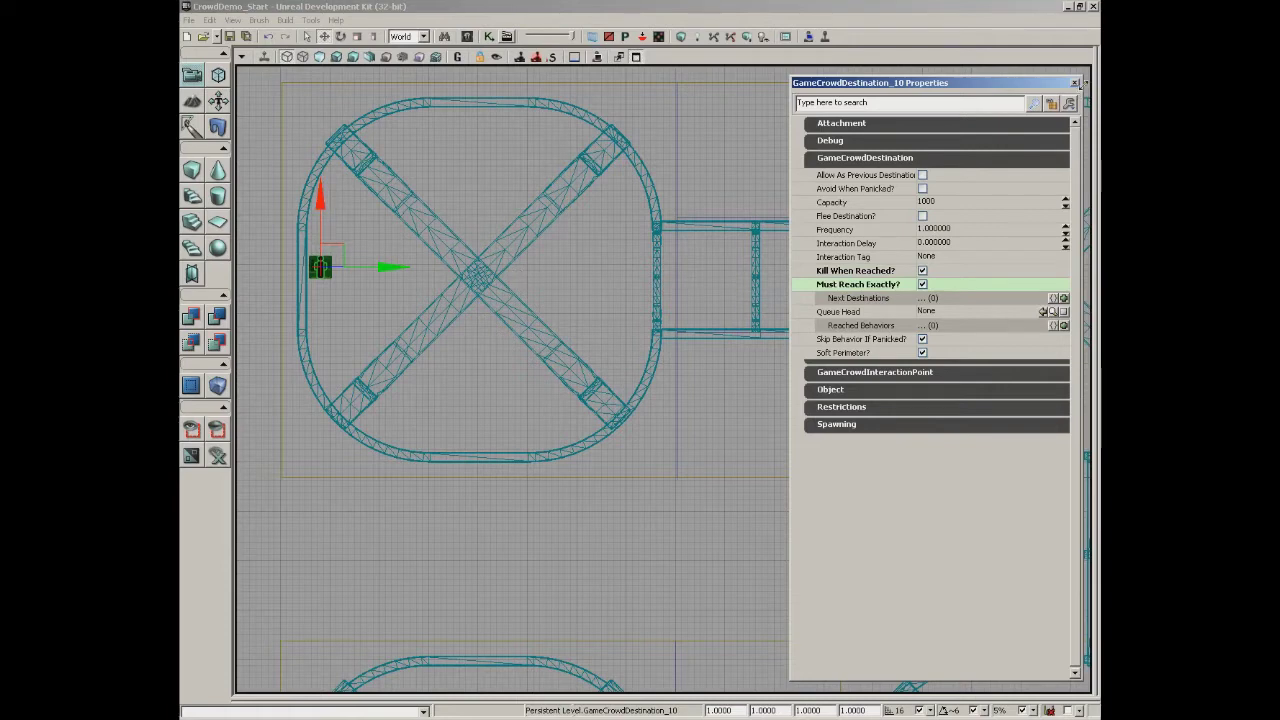
pyautogui.click(1075, 83)
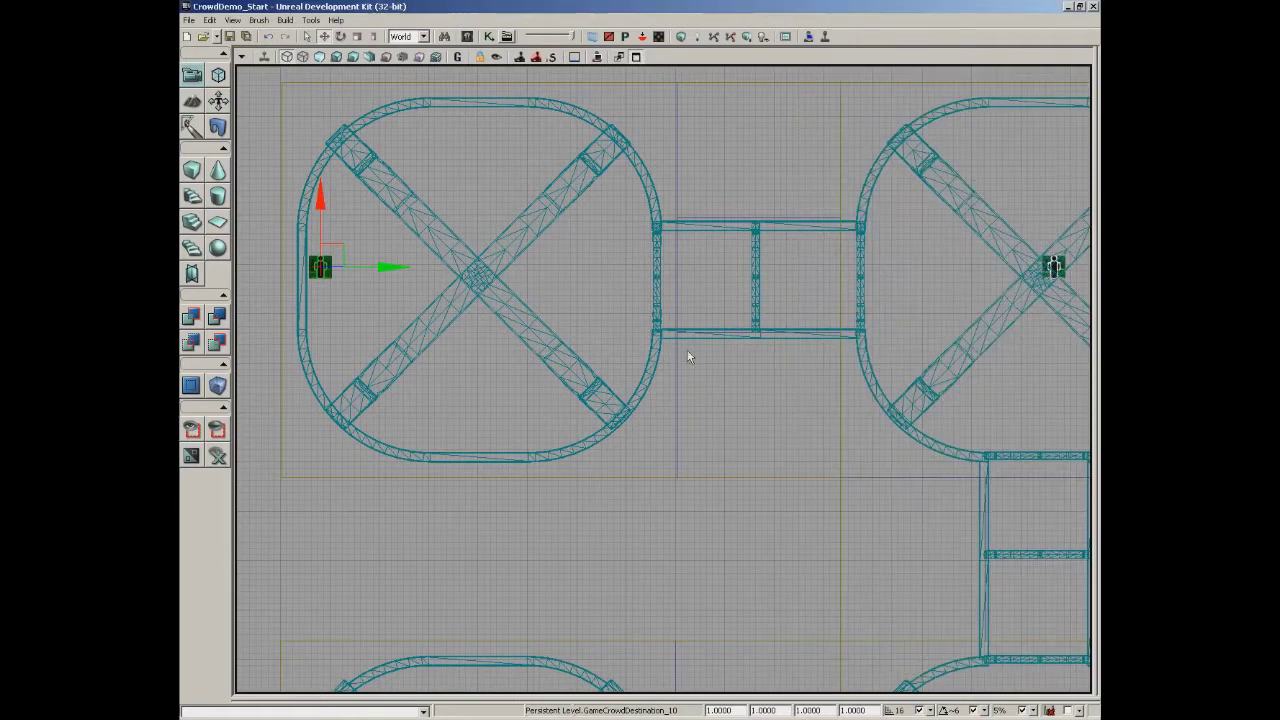
# Add a Pylon on the floor of the lower-left arena and build the level's navigation mesh.
pyautogui.scroll(-5, 700, 490)
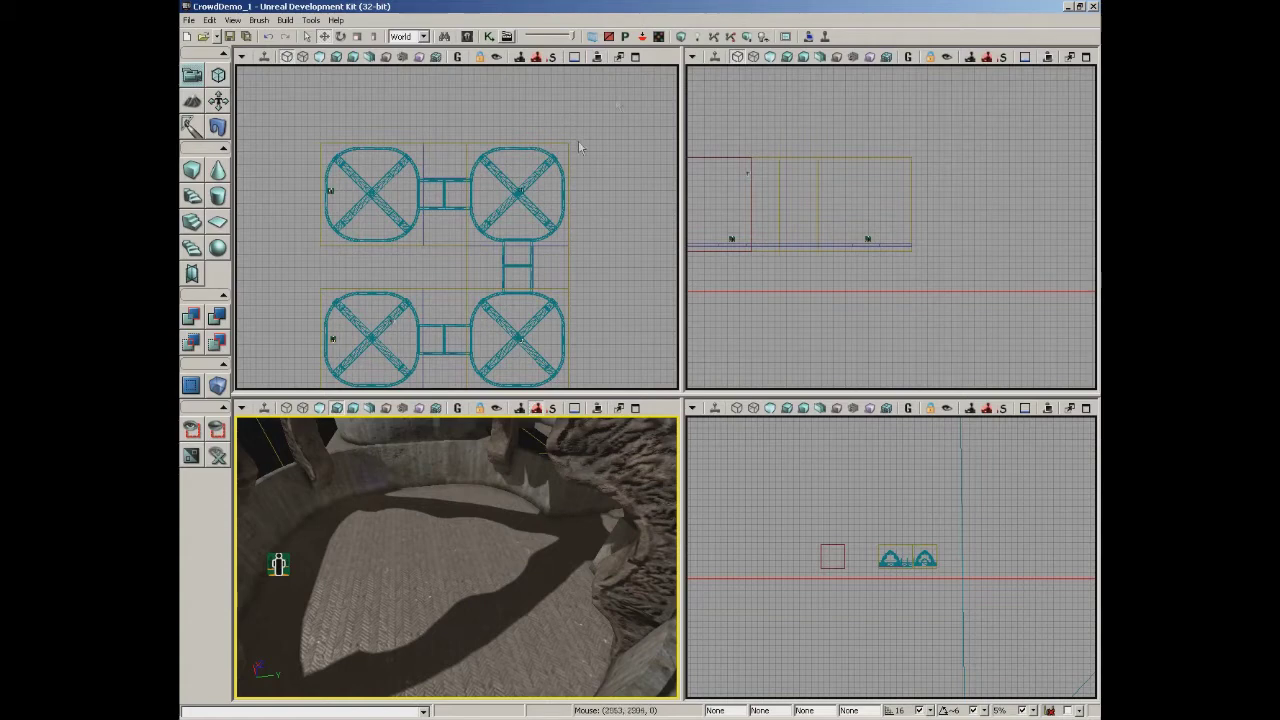
pyautogui.moveTo(542, 208)
pyautogui.mouseDown()
pyautogui.moveTo(528, 208)
pyautogui.moveTo(578, 155)
pyautogui.mouseUp()
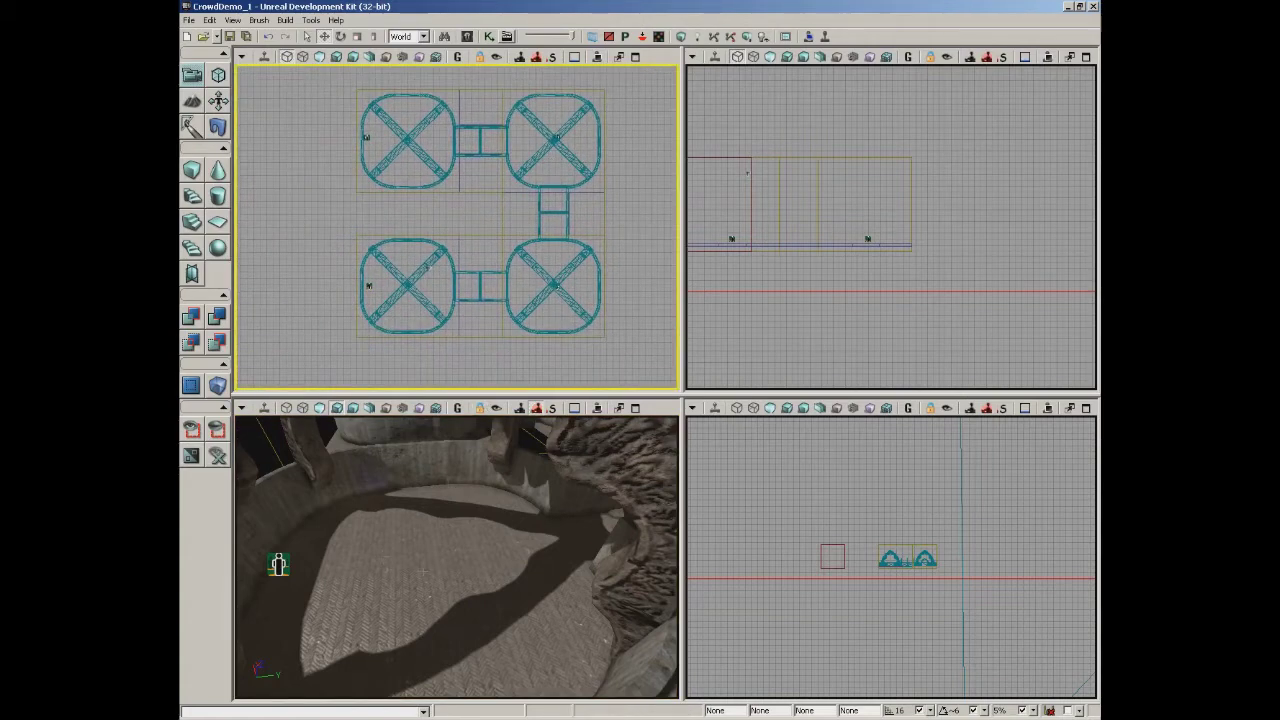
pyautogui.moveTo(412, 563); pyautogui.dragTo(372, 563)
pyautogui.rightClick(433, 556)
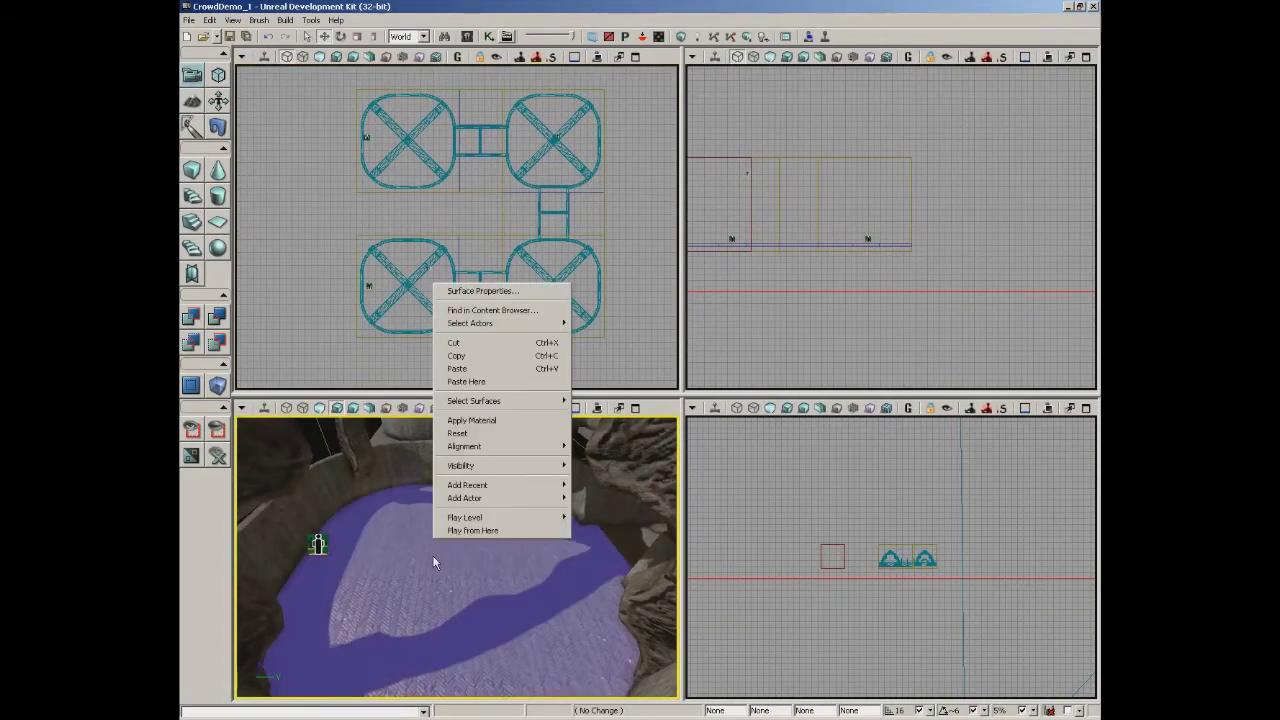
pyautogui.moveTo(476, 499)
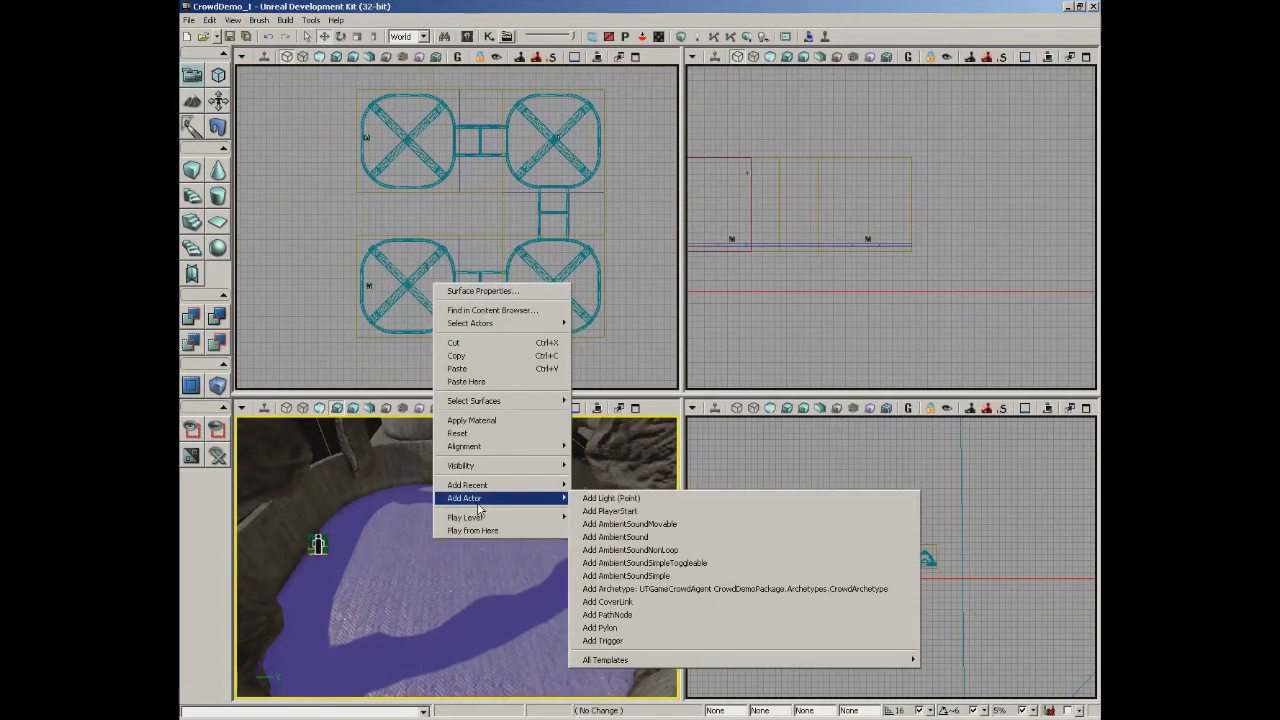
pyautogui.click(636, 630)
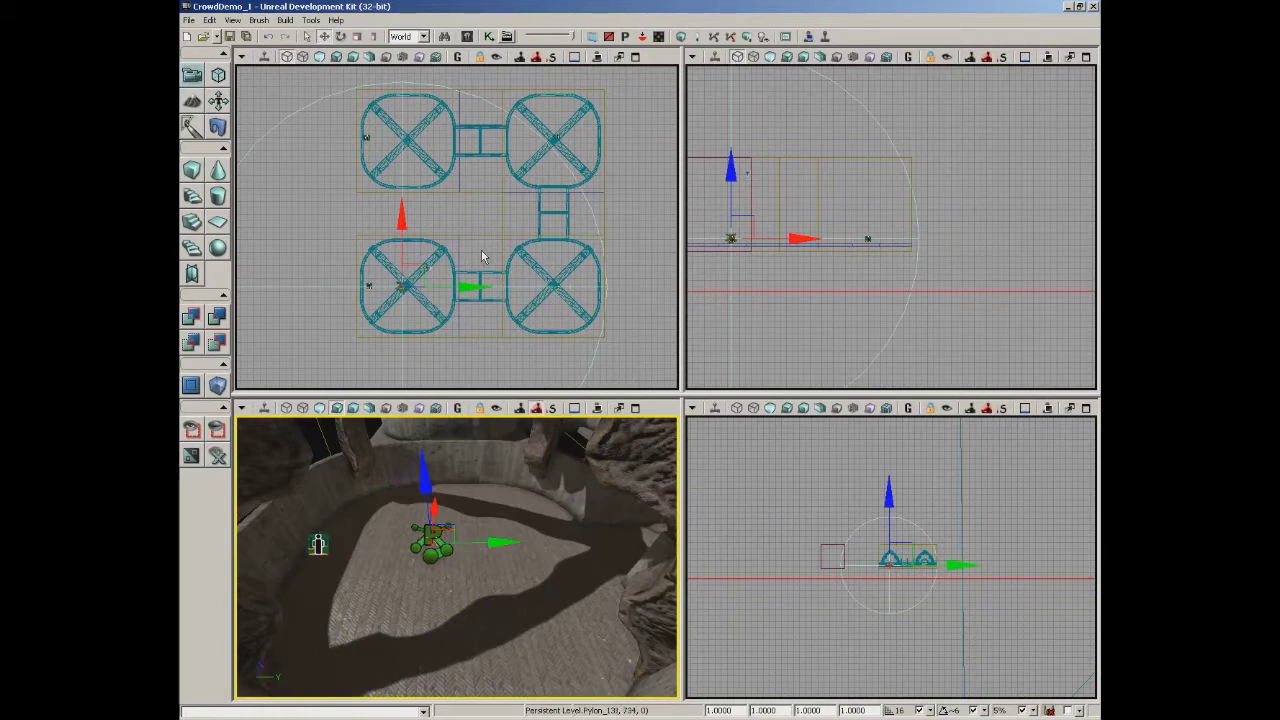
pyautogui.click(716, 37)
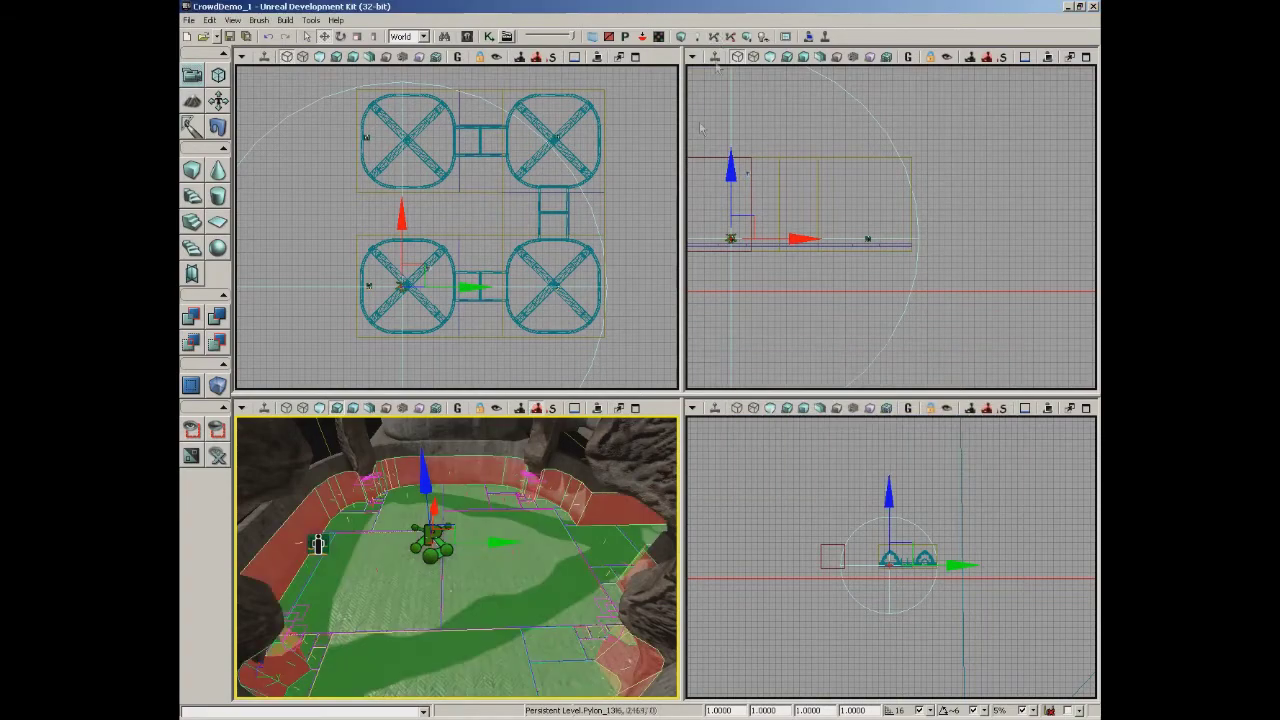
# Examine the generated navigation mesh across the arenas and connecting corridors in the perspective view, including how far it extends.
pyautogui.moveTo(457, 557); pyautogui.dragTo(470, 480)
pyautogui.moveTo(470, 480); pyautogui.dragTo(465, 450, button='right')
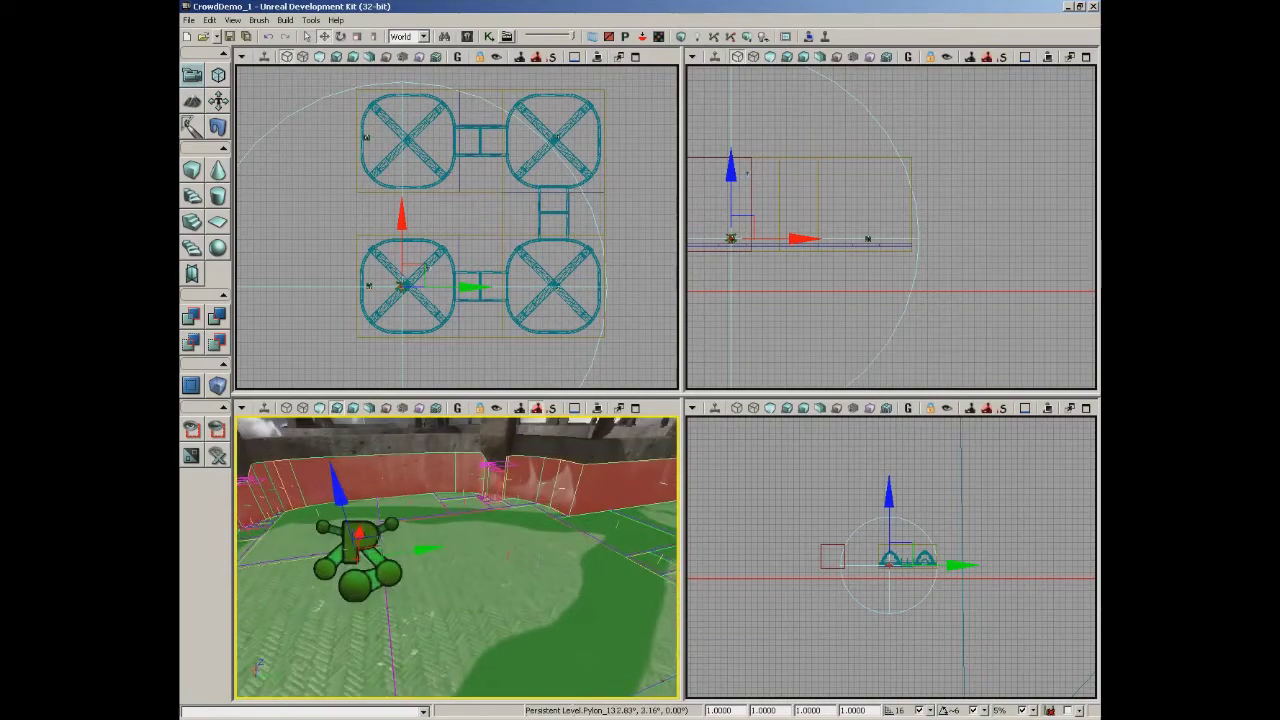
pyautogui.moveTo(457, 557); pyautogui.dragTo(560, 570, button='right')
pyautogui.moveTo(560, 570); pyautogui.dragTo(437, 450)
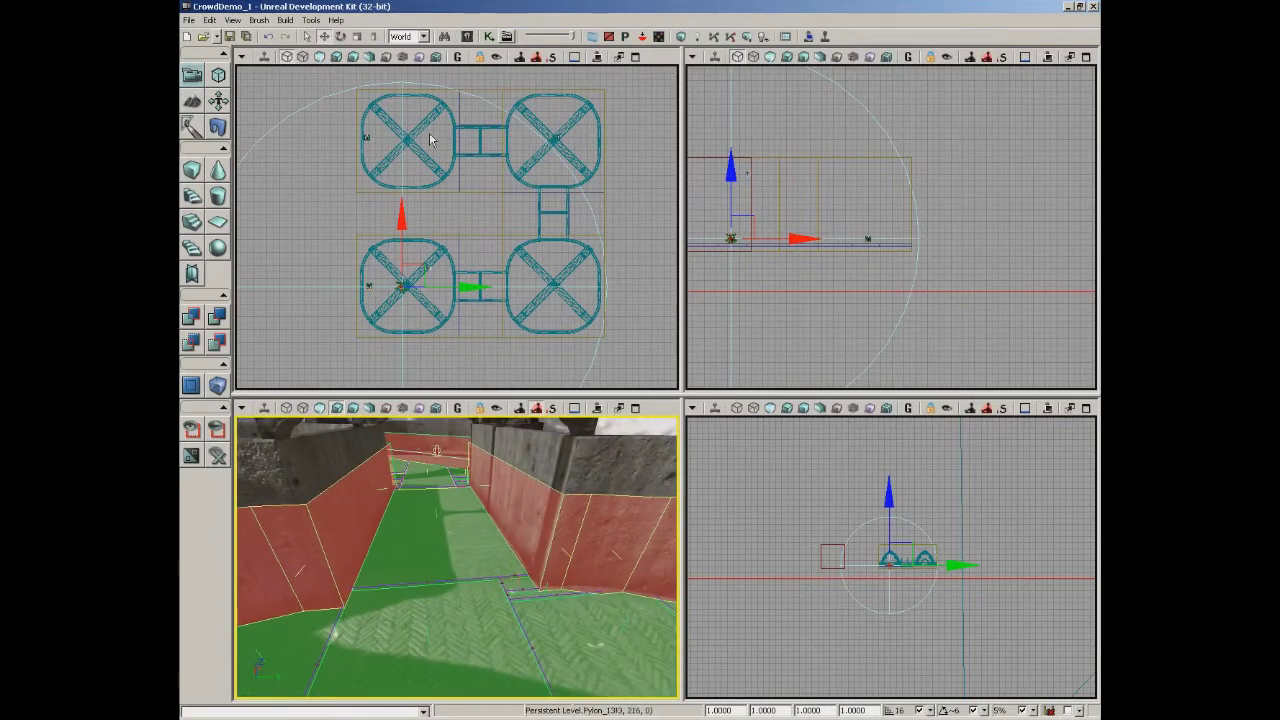
pyautogui.moveTo(450, 500); pyautogui.dragTo(236, 415)
pyautogui.moveTo(420, 548); pyautogui.dragTo(388, 530, button='right')
pyautogui.moveTo(508, 538); pyautogui.dragTo(250, 510, button='right')
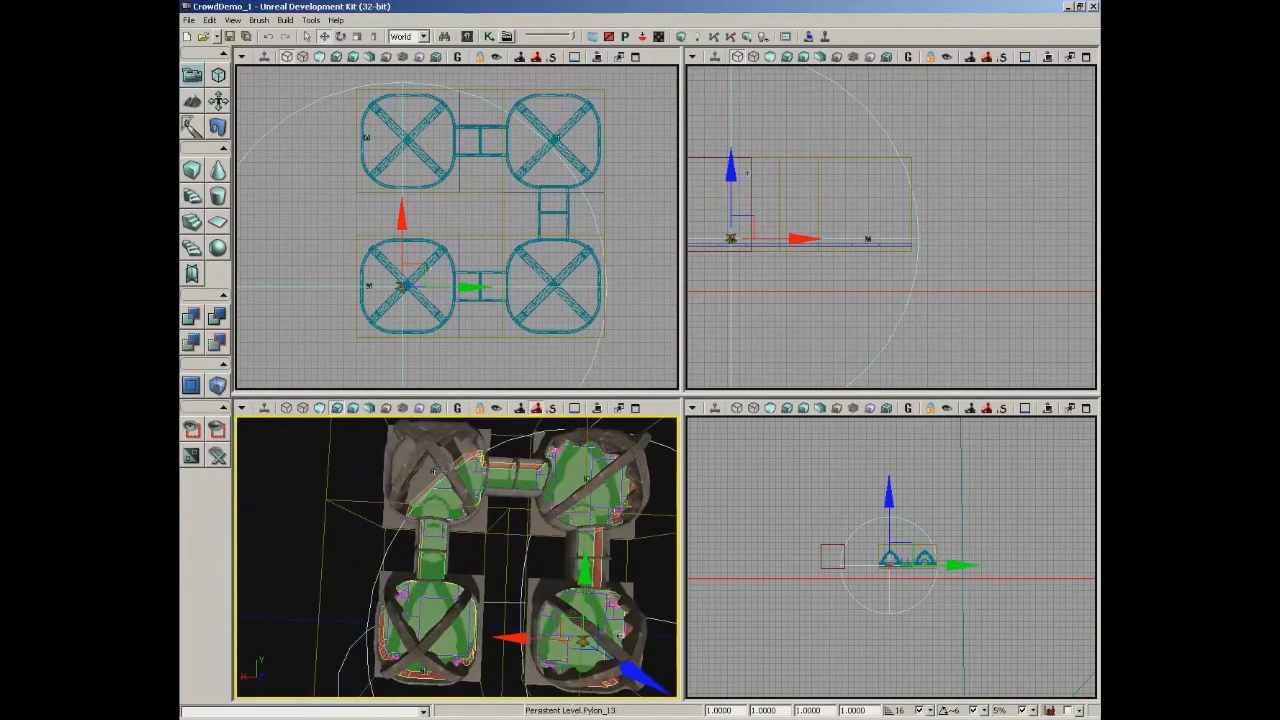
pyautogui.moveTo(514, 600); pyautogui.dragTo(576, 419, button='right')
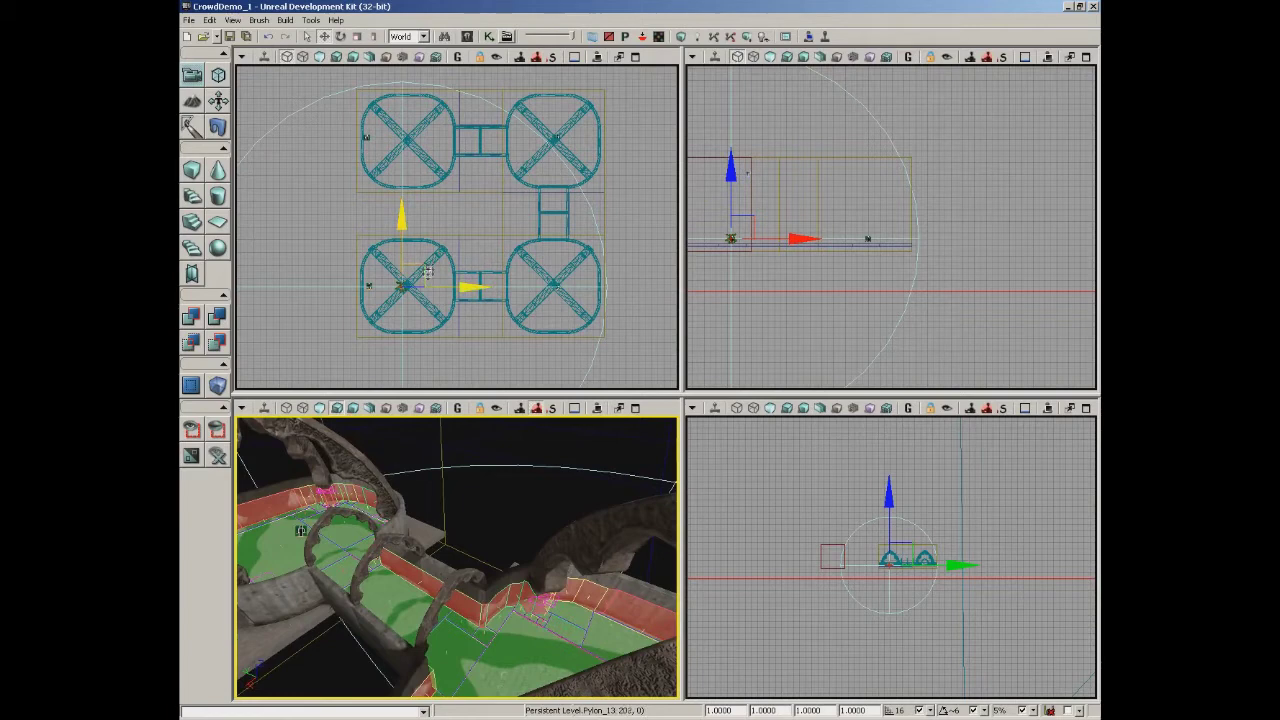
# Duplicate the lower-left arena's pylon into the upper-right arena, and open the properties of the lower-left pylon.
pyautogui.moveTo(424, 267); pyautogui.dragTo(480, 131)
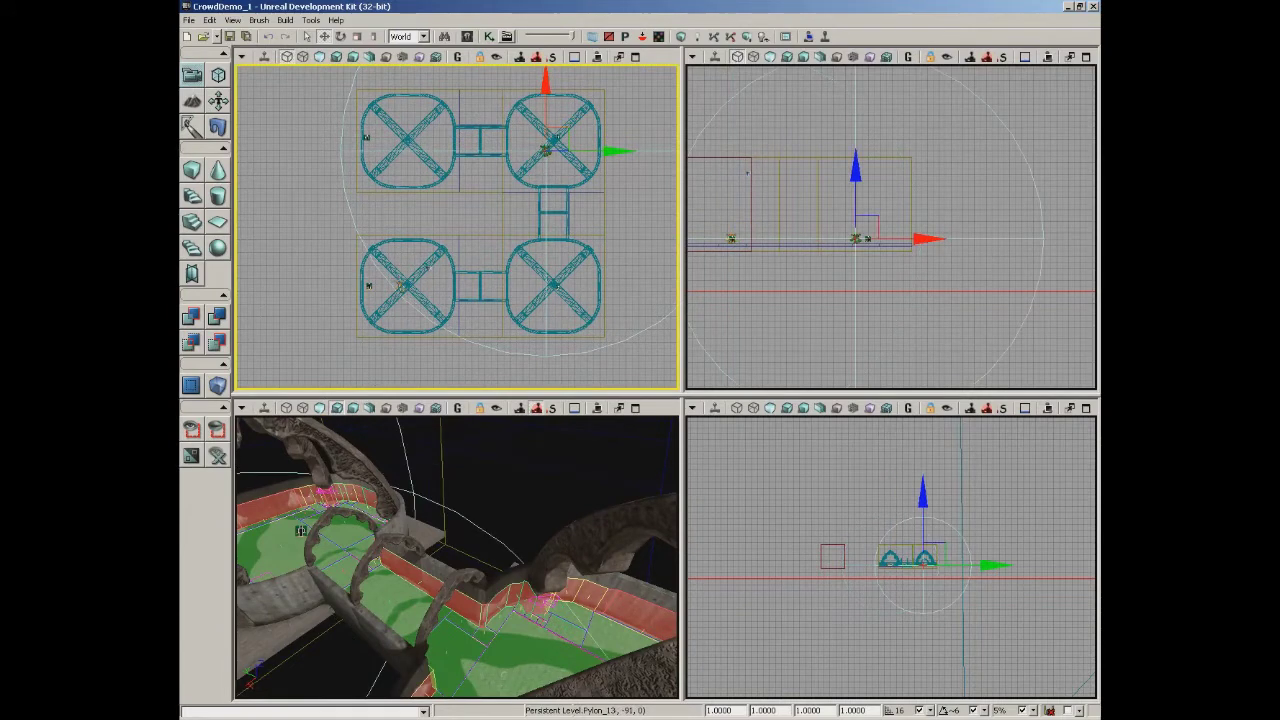
pyautogui.keyDown('ctrl'); pyautogui.click(388, 266); pyautogui.keyUp('ctrl')
pyautogui.keyDown('ctrl'); pyautogui.click(400, 286); pyautogui.keyUp('ctrl')
pyautogui.click(398, 280)
pyautogui.doubleClick(403, 286)
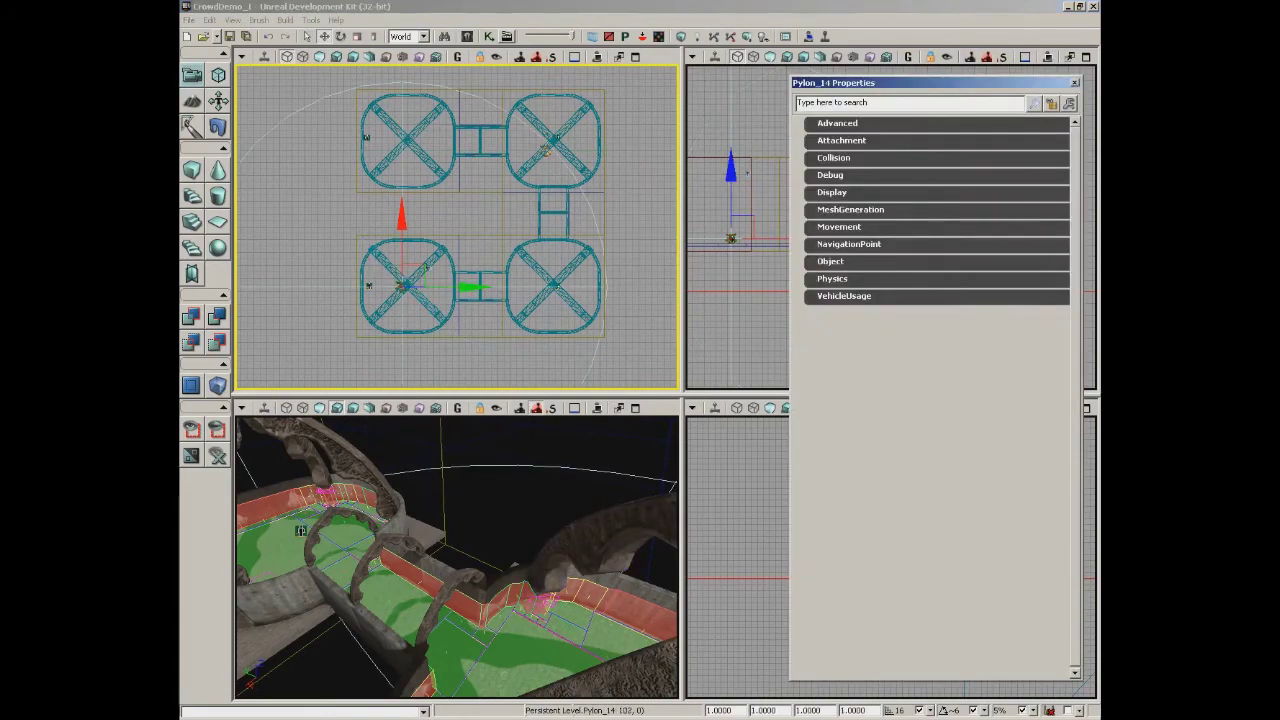
# Select both pylons together, maximize the top view to compare the areas their radius circles cover, and clear the selection.
pyautogui.scroll(5, 464, 255)
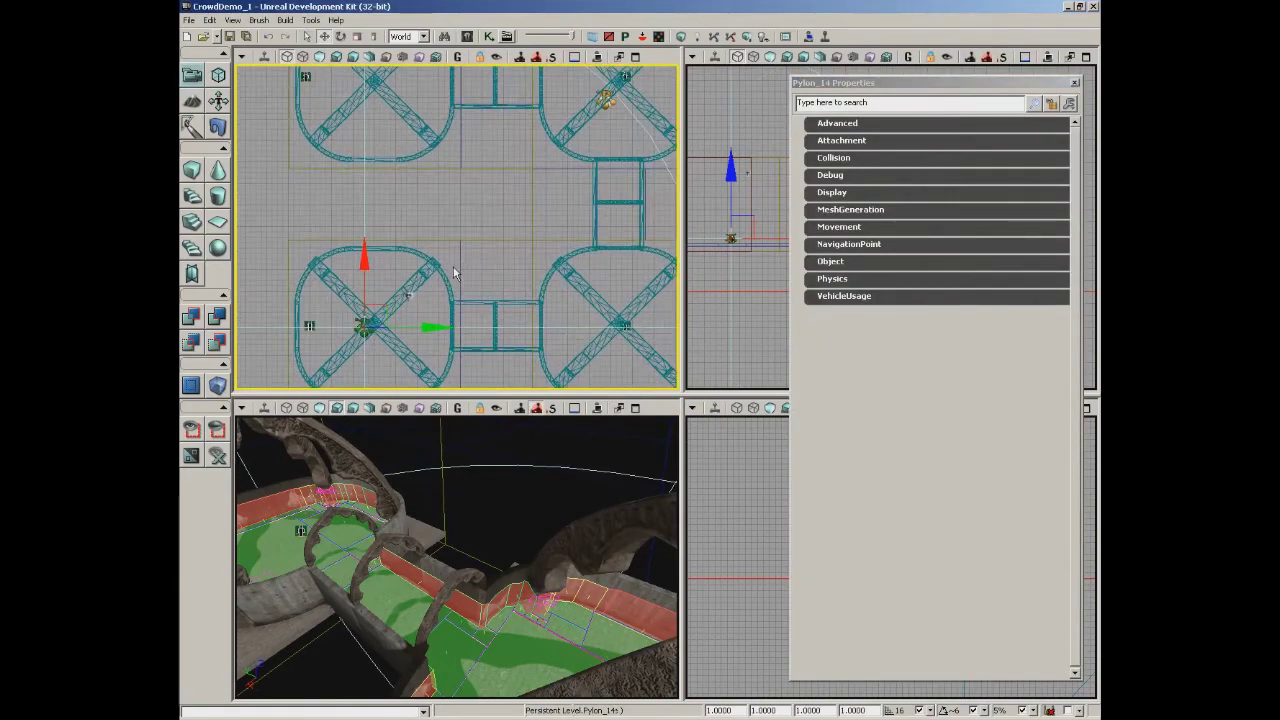
pyautogui.keyDown('ctrl'); pyautogui.click(606, 102); pyautogui.keyUp('ctrl')
pyautogui.click(636, 57)
pyautogui.moveTo(659, 247); pyautogui.dragTo(640, 243, button='right')
pyautogui.scroll(-5, 640, 242)
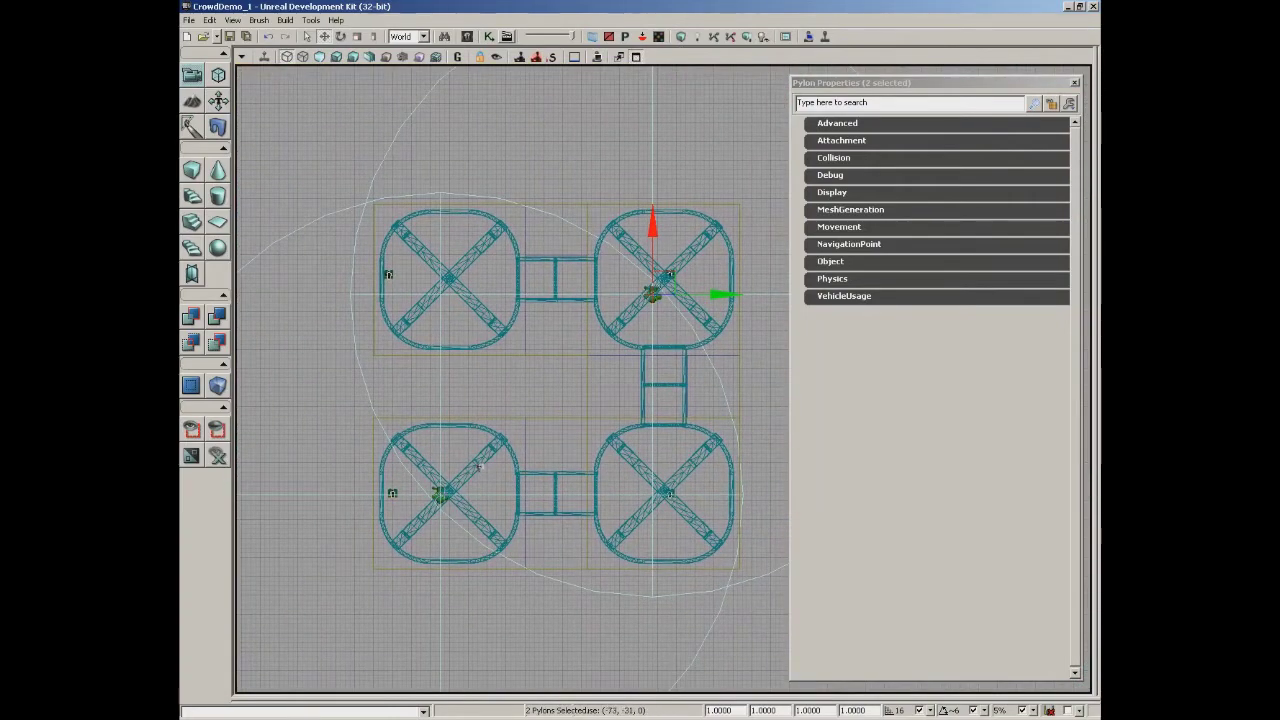
pyautogui.click(664, 311)
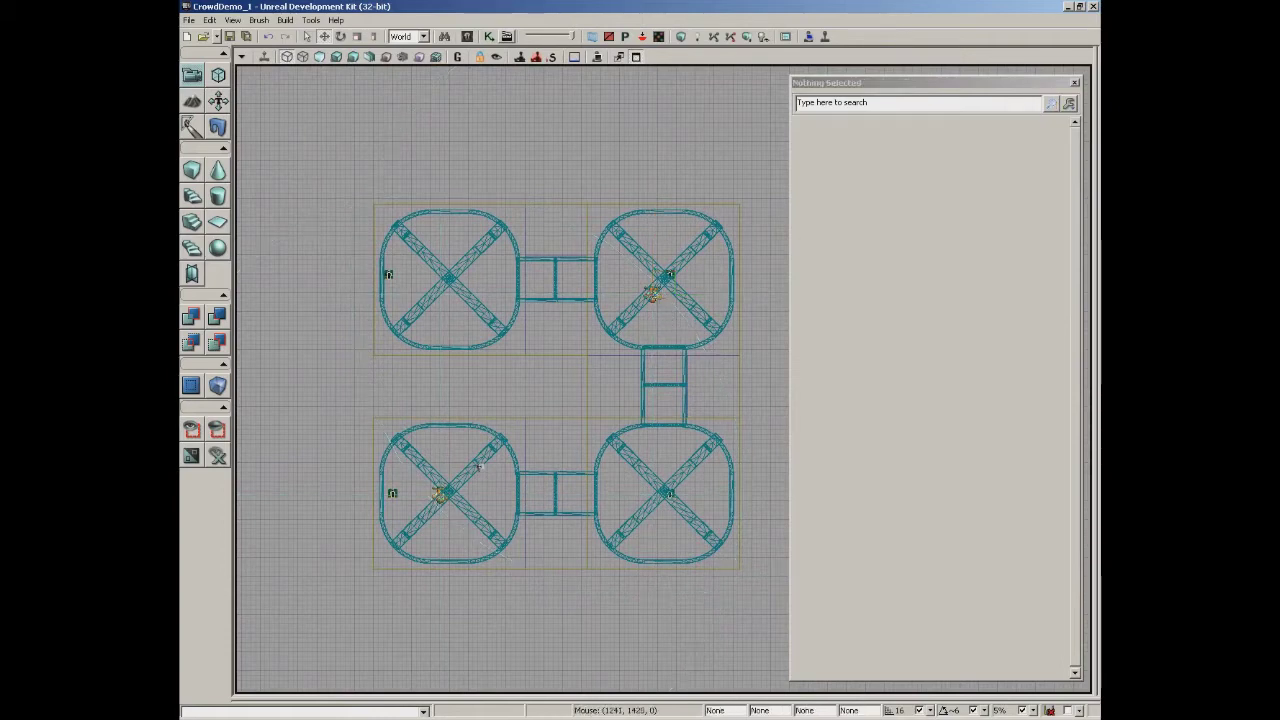
# Move the upper-right arena's pylon diagonally toward that arena's upper-right corner and rebuild the AI paths.
pyautogui.click(670, 279)
pyautogui.moveTo(675, 272); pyautogui.dragTo(709, 232)
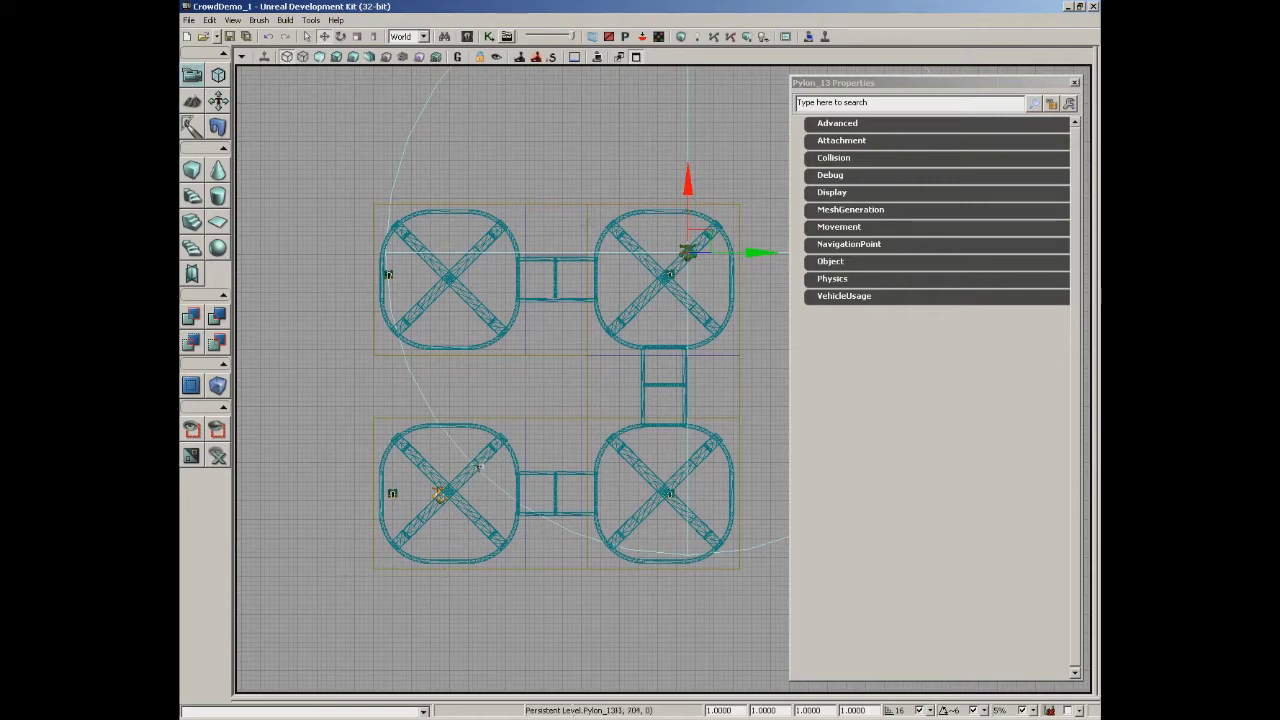
pyautogui.moveTo(565, 393); pyautogui.dragTo(562, 391)
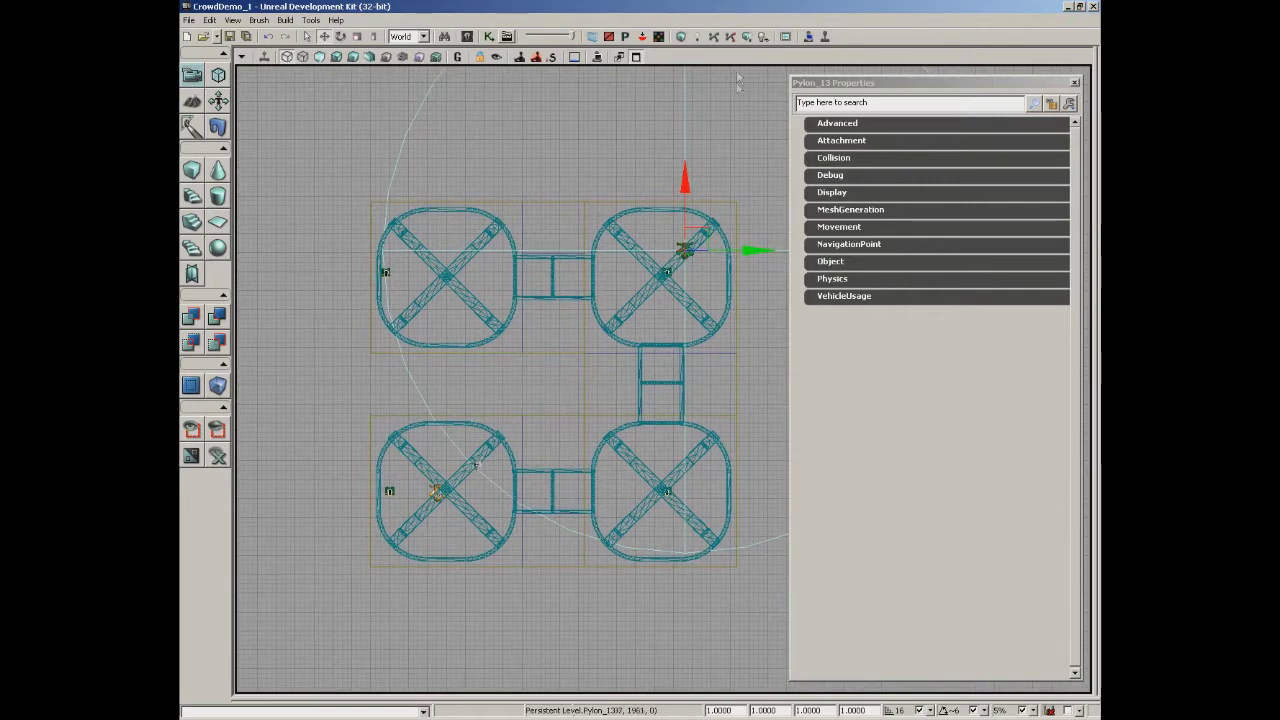
pyautogui.click(715, 38)
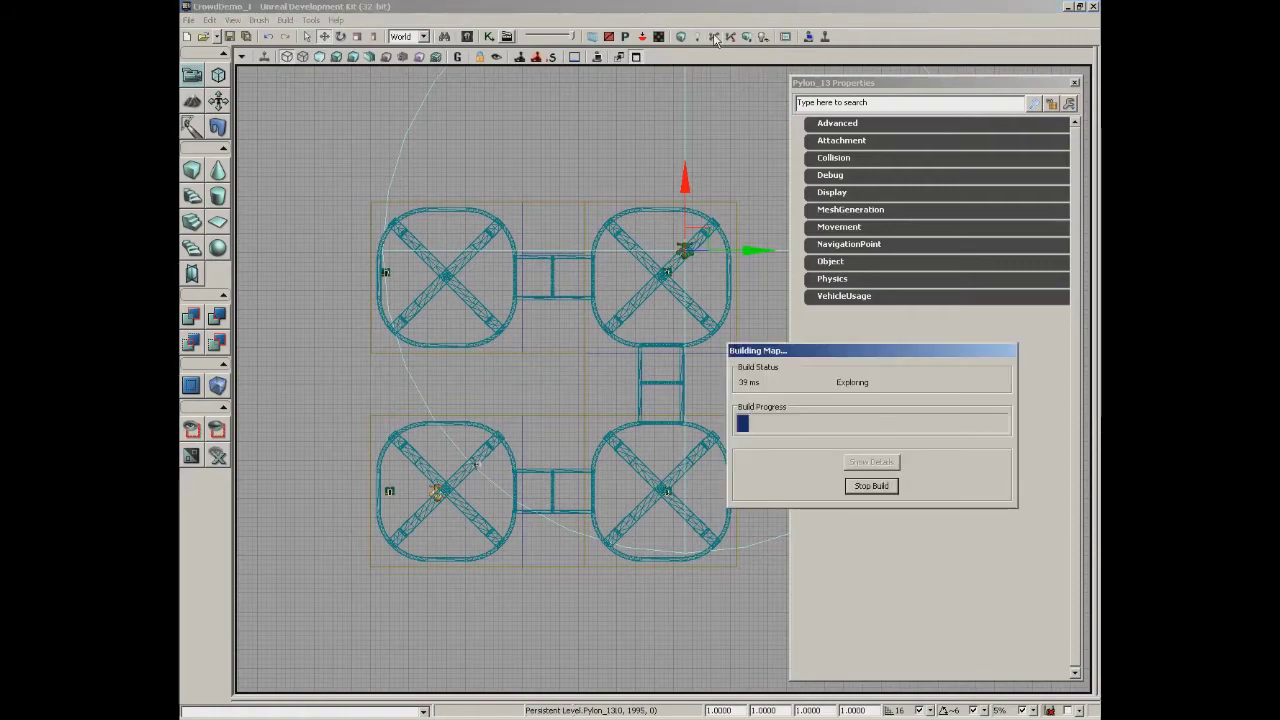
# Examine the rebuilt navigation mesh in the maximized perspective view, following it through the corridors and arenas to the lower-left pylon.
pyautogui.click(636, 57)
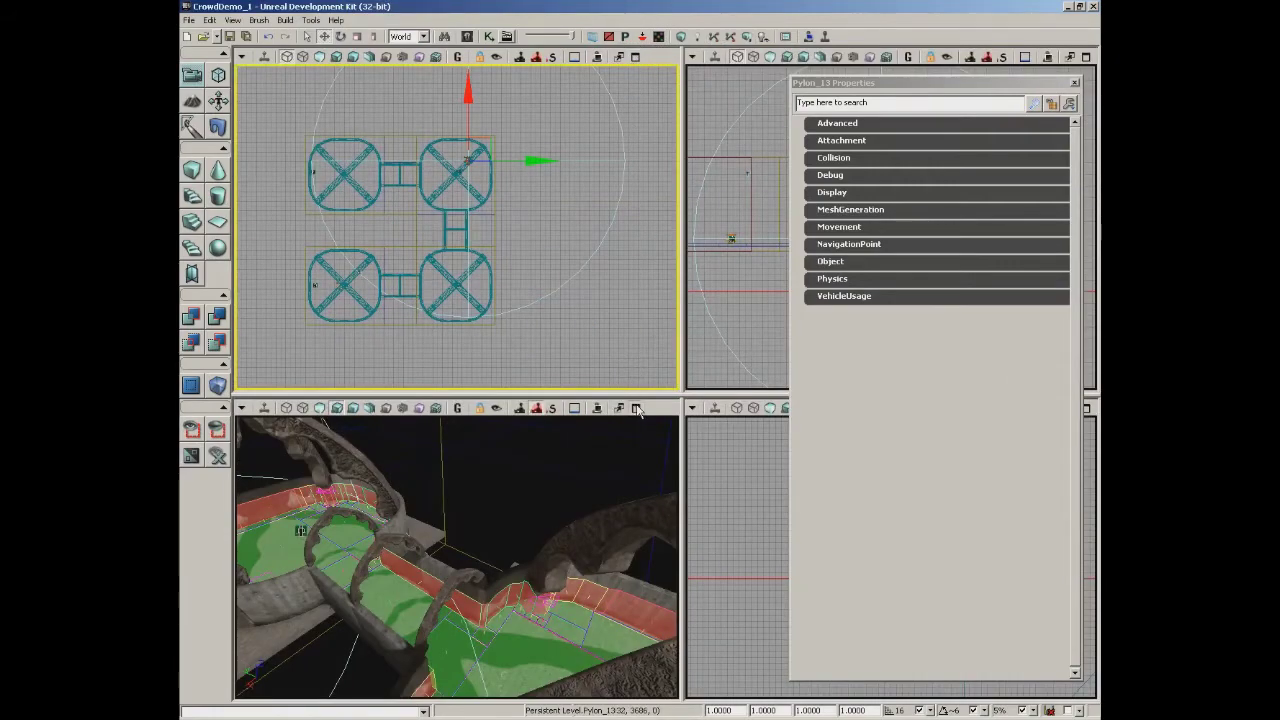
pyautogui.click(636, 408)
pyautogui.moveTo(623, 455); pyautogui.dragTo(665, 455, button='right')
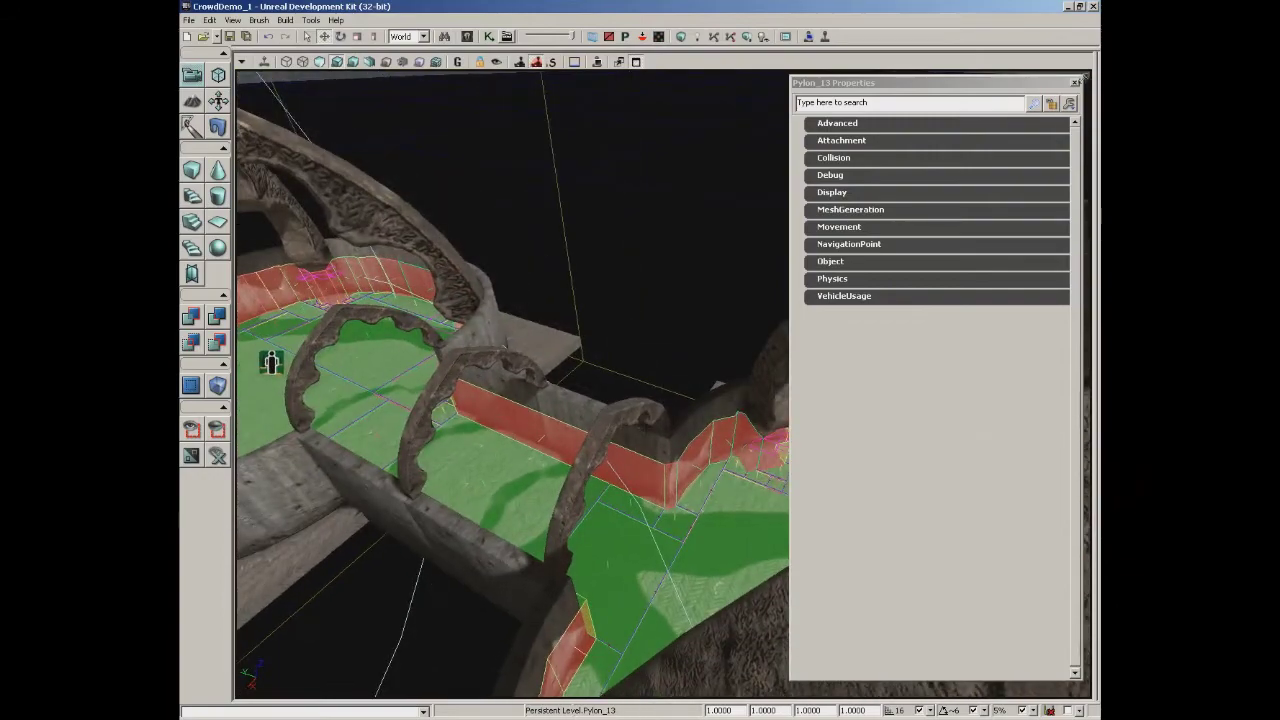
pyautogui.click(1075, 82)
pyautogui.moveTo(780, 220); pyautogui.dragTo(705, 99)
pyautogui.moveTo(705, 99); pyautogui.dragTo(705, 99, button='right')
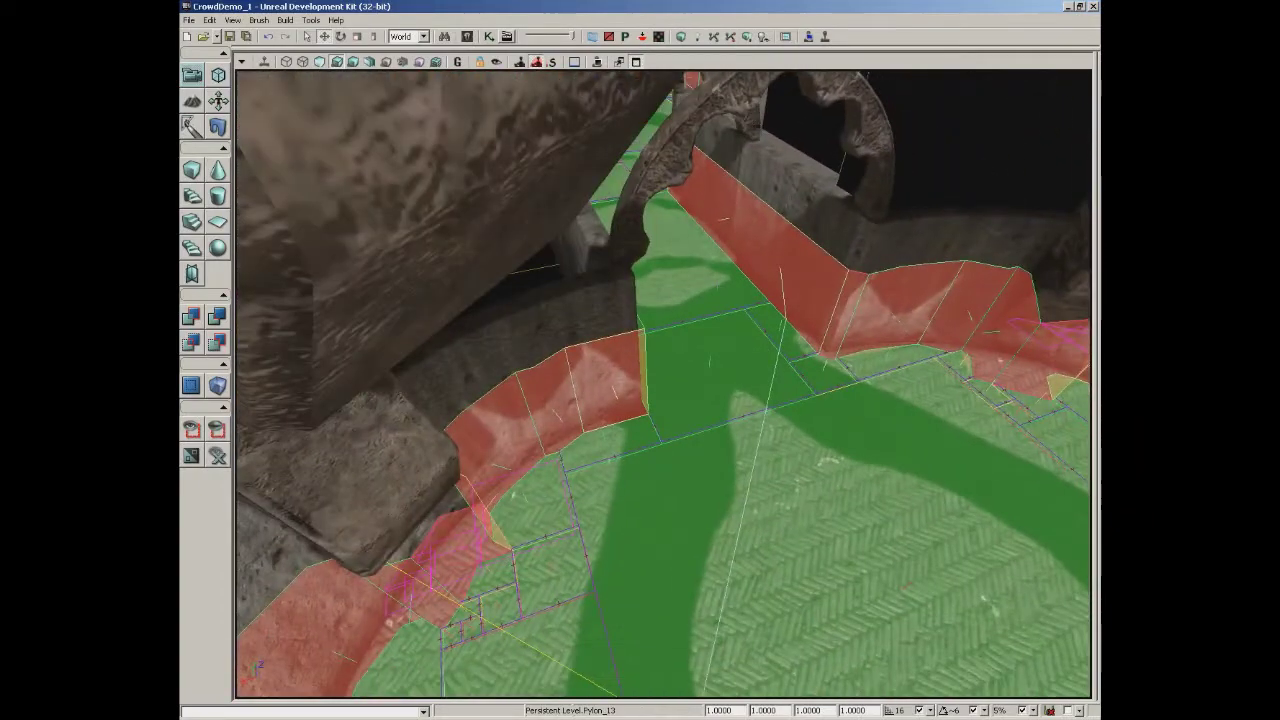
pyautogui.moveTo(737, 306); pyautogui.dragTo(611, 282, button='right')
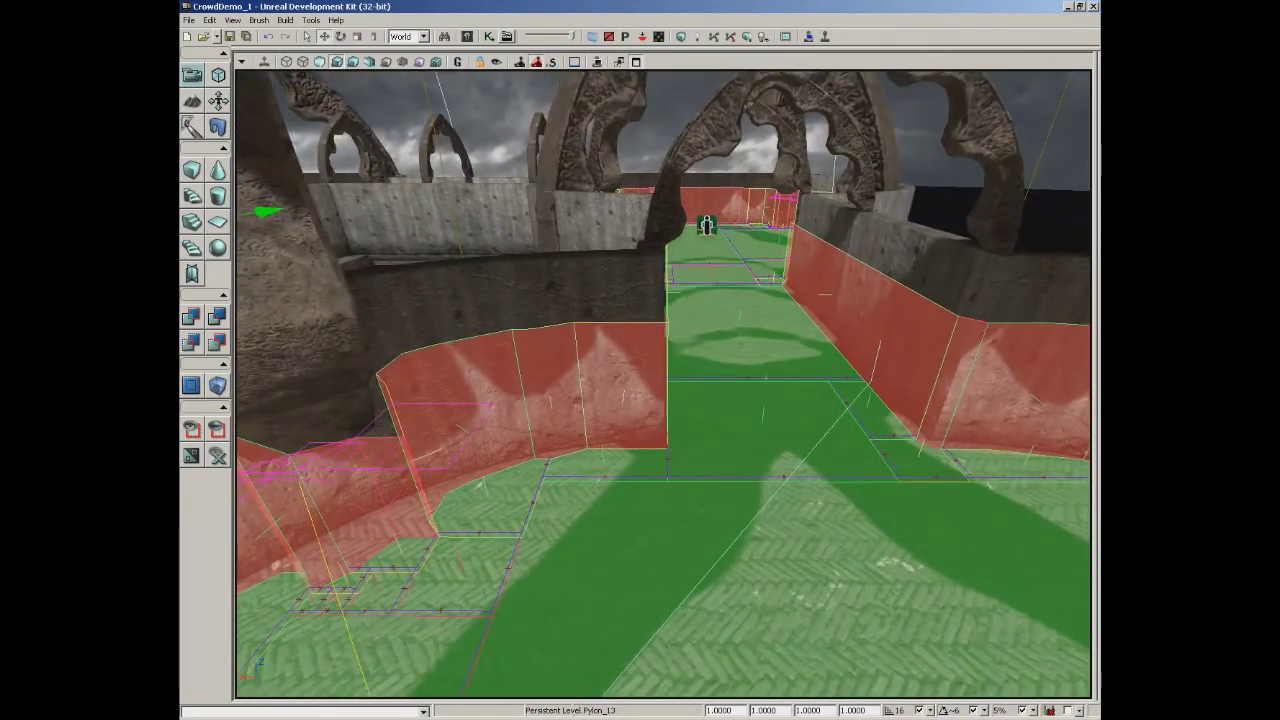
pyautogui.moveTo(510, 354); pyautogui.dragTo(510, 354, button='right')
pyautogui.moveTo(510, 354); pyautogui.dragTo(450, 340)
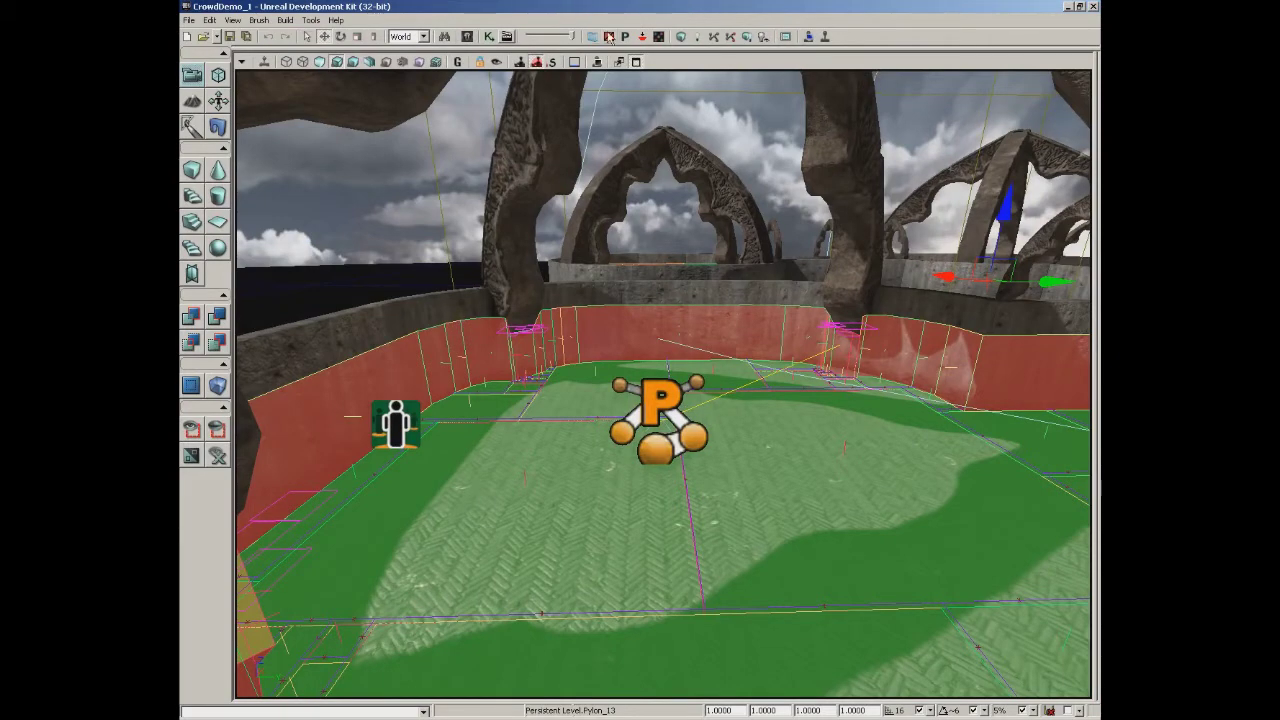
# Open UnrealKismet and add a Level Loaded event to the level's main sequence.
pyautogui.click(489, 37)
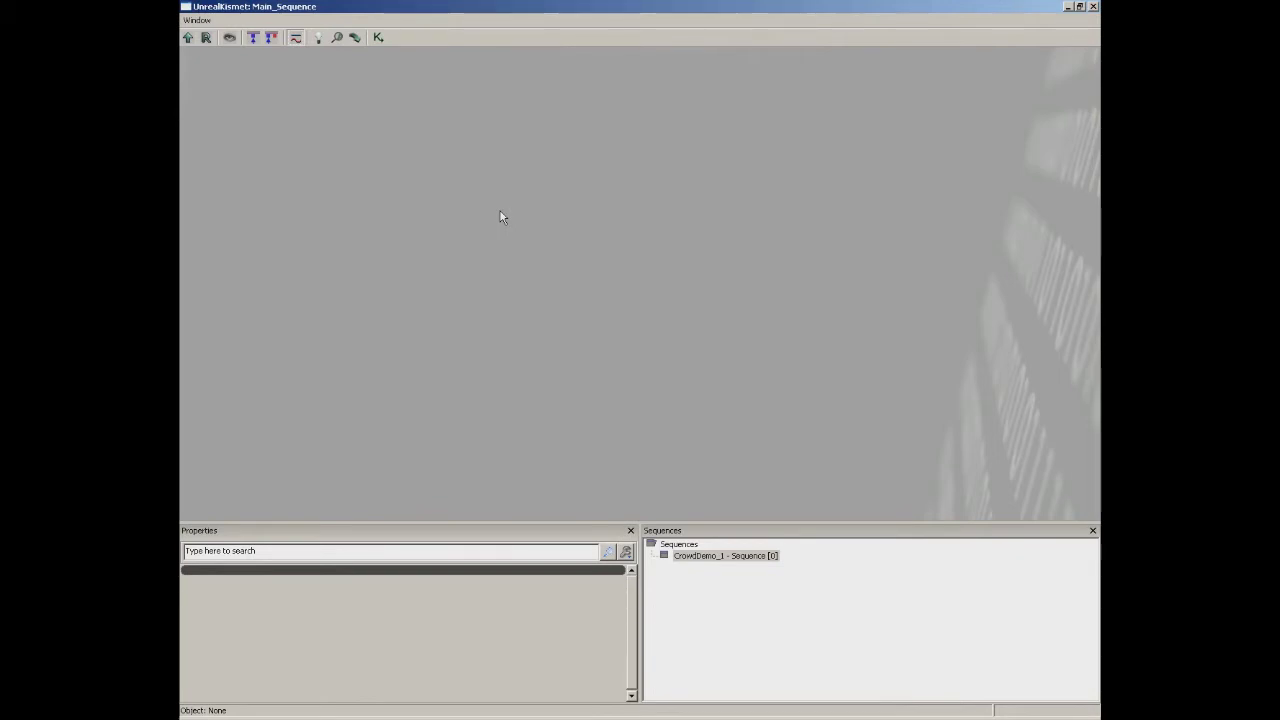
pyautogui.rightClick(471, 180)
pyautogui.moveTo(563, 242)
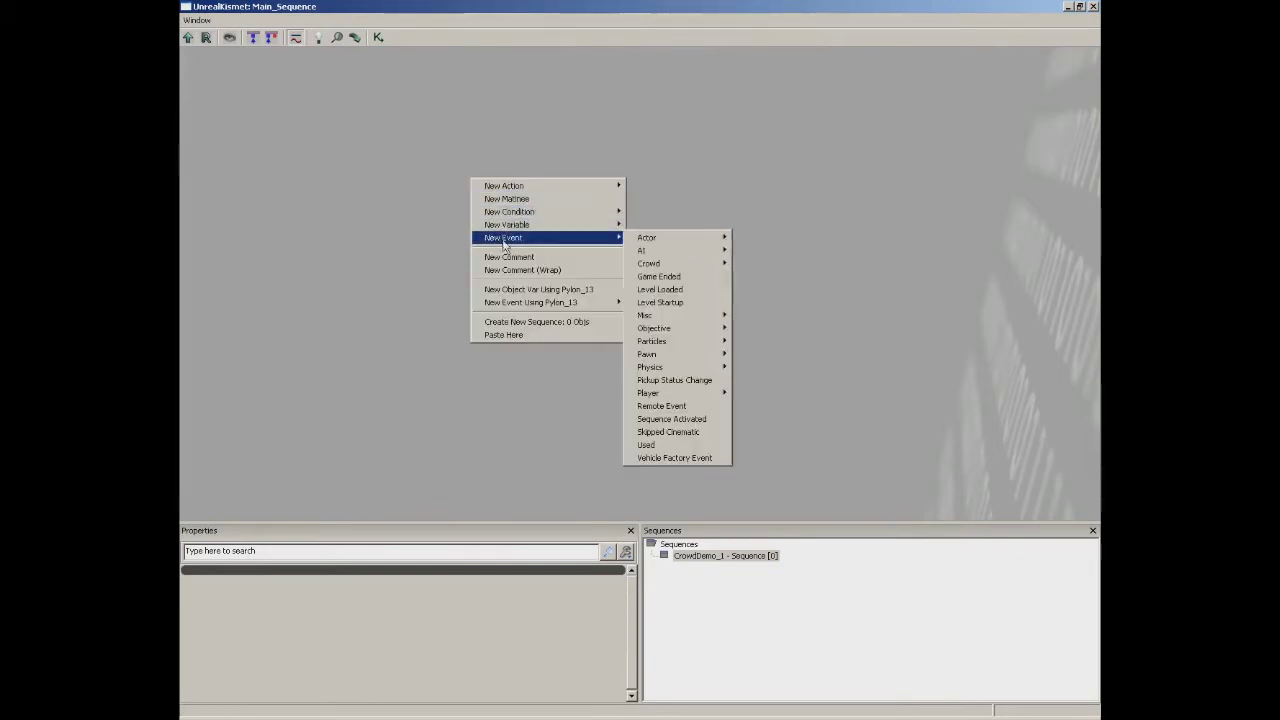
pyautogui.click(690, 290)
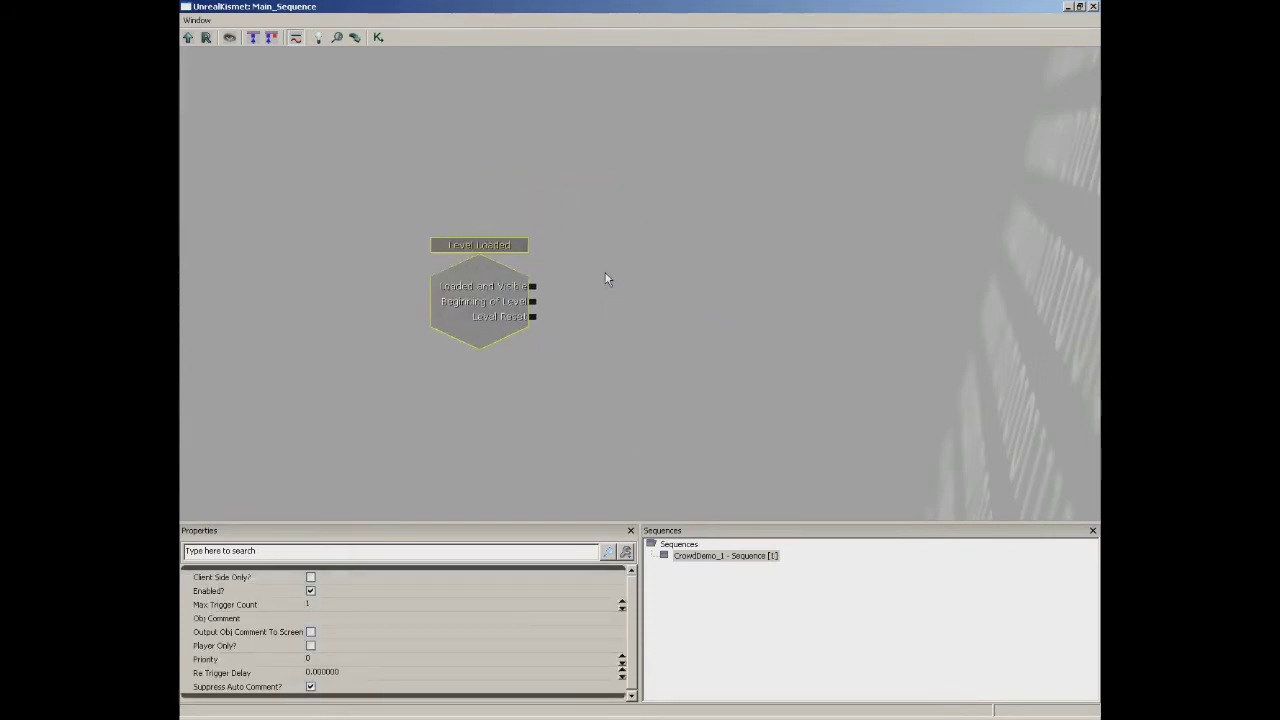
# Add a UT Crowd Spawner action beside the Level Loaded event.
pyautogui.rightClick(595, 287)
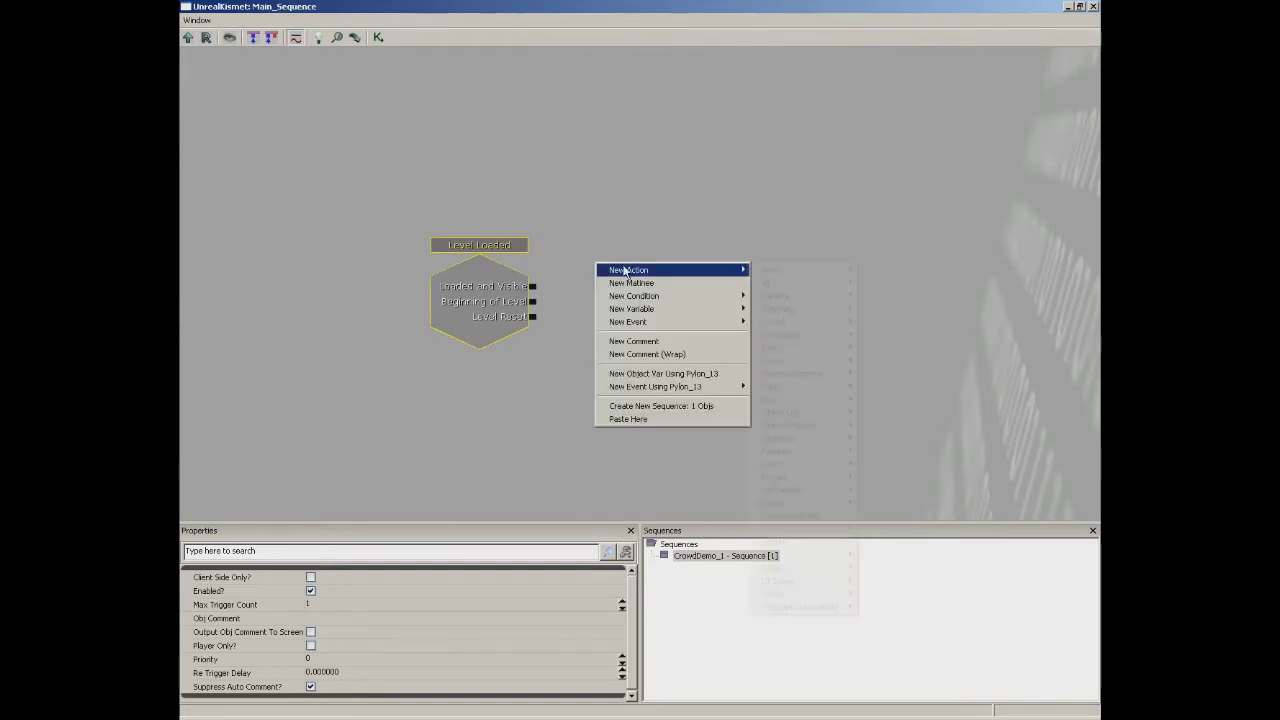
pyautogui.moveTo(625, 270)
pyautogui.moveTo(794, 322)
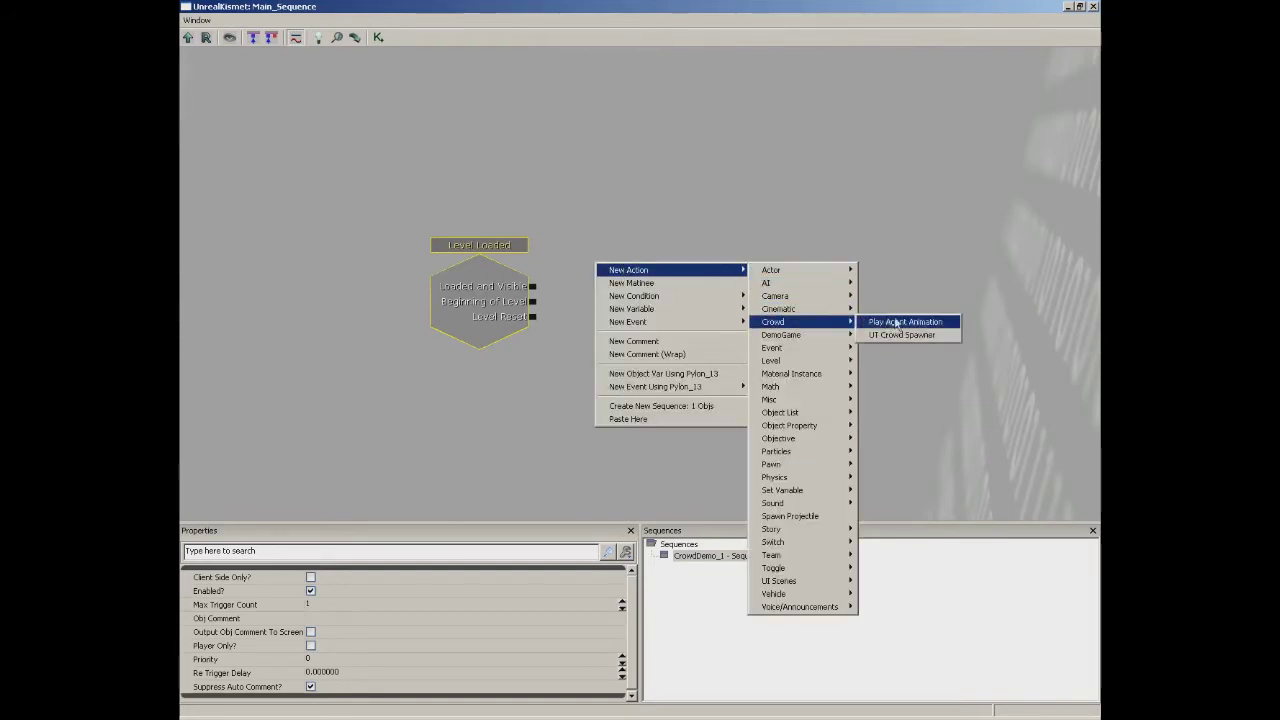
pyautogui.click(940, 336)
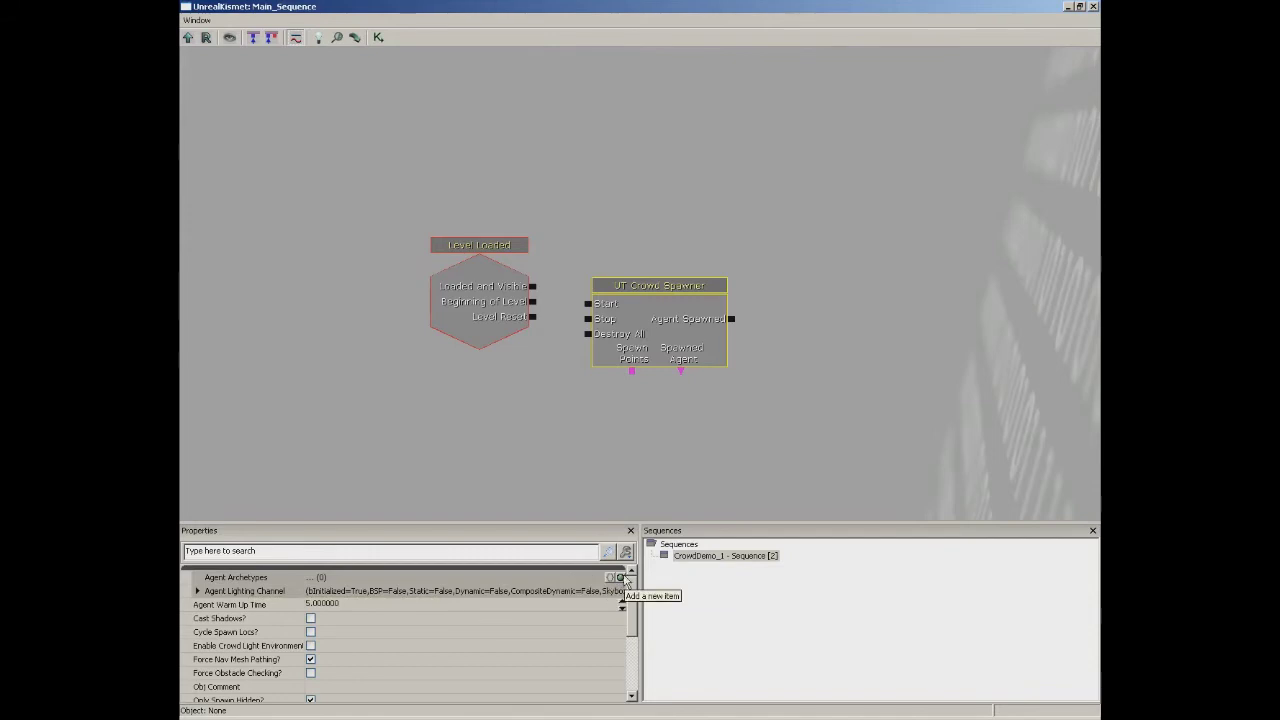
# Add an Agent Archetypes entry to the crowd spawner and assign the CrowdArchetype from CrowdDemoPackage to it.
pyautogui.click(621, 578)
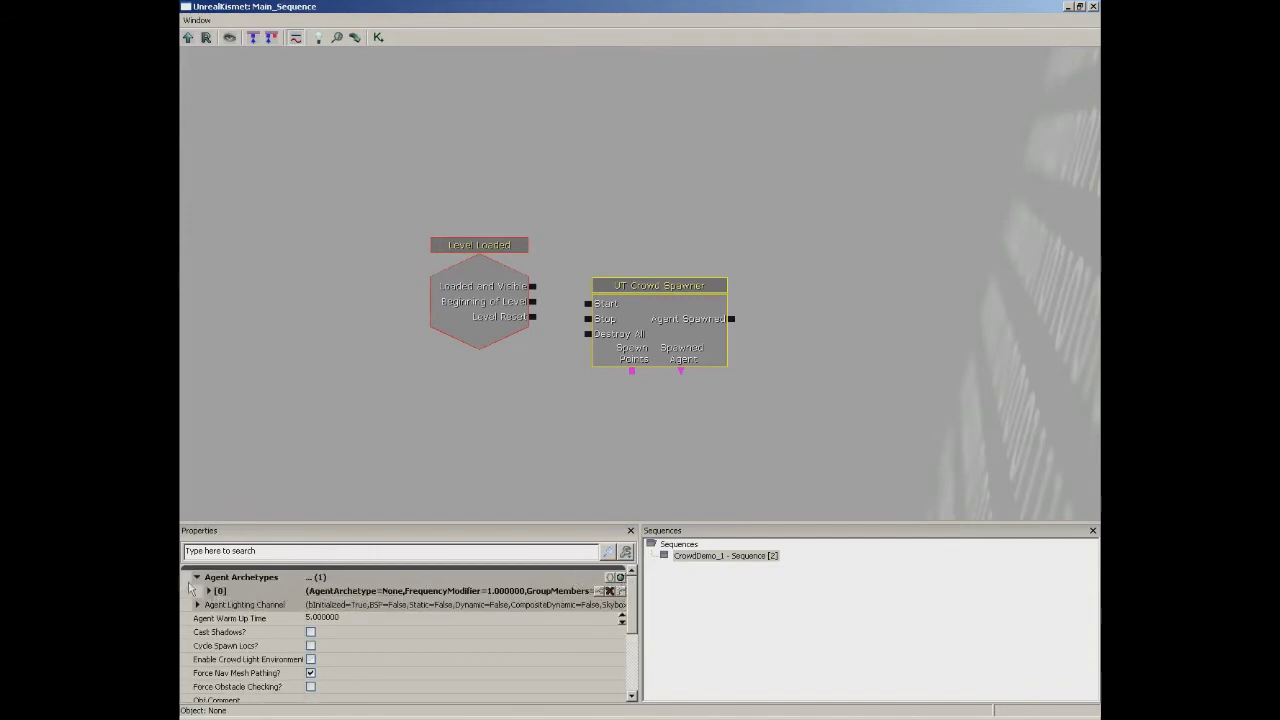
pyautogui.click(217, 592)
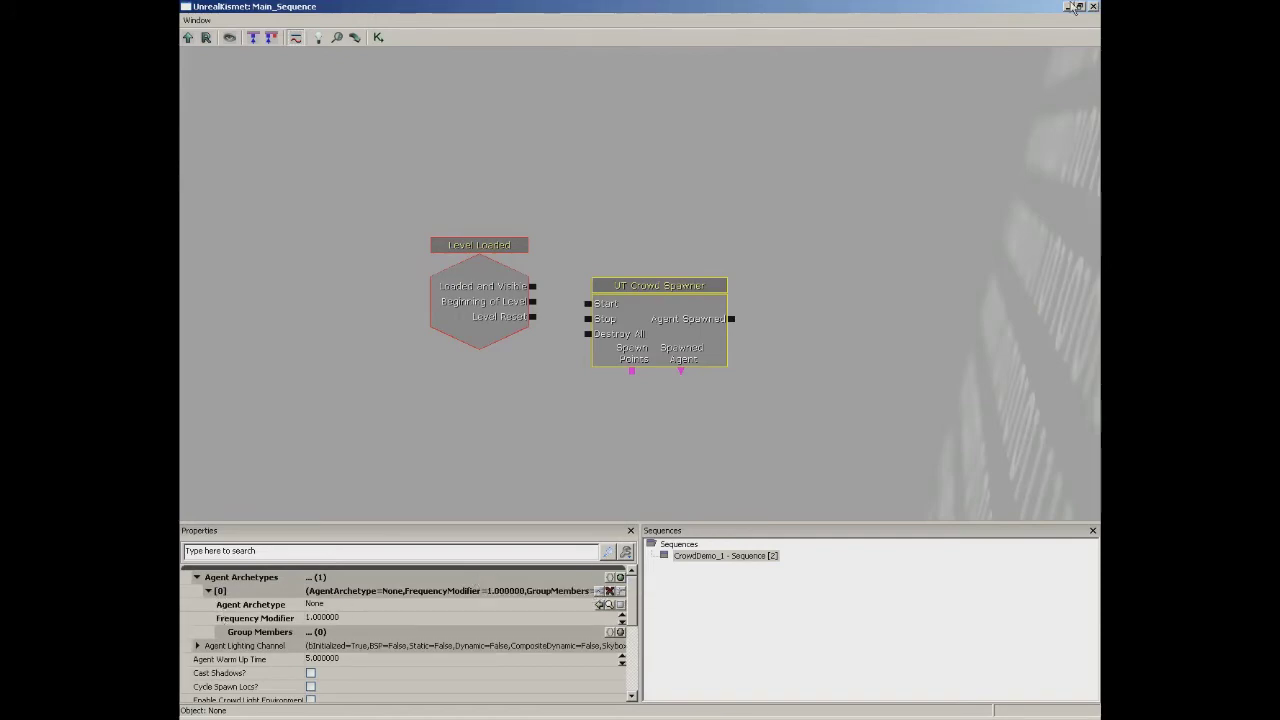
pyautogui.click(1068, 6)
pyautogui.click(468, 36)
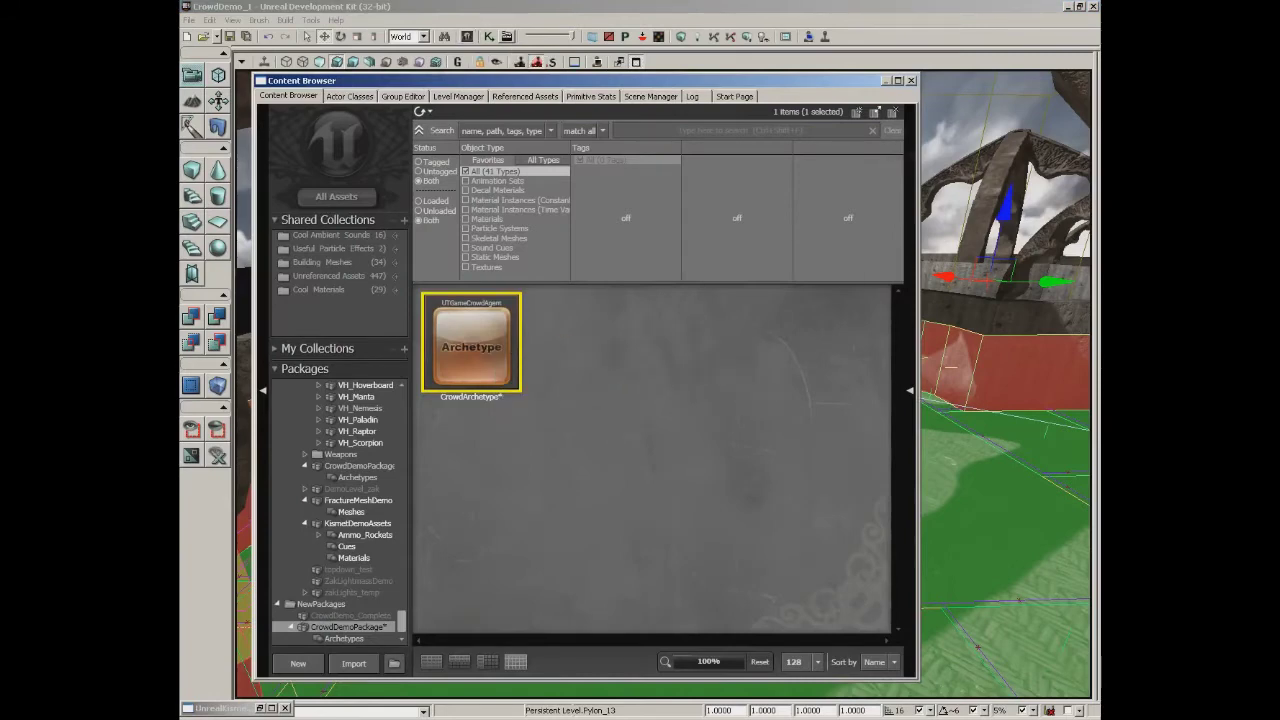
pyautogui.click(910, 81)
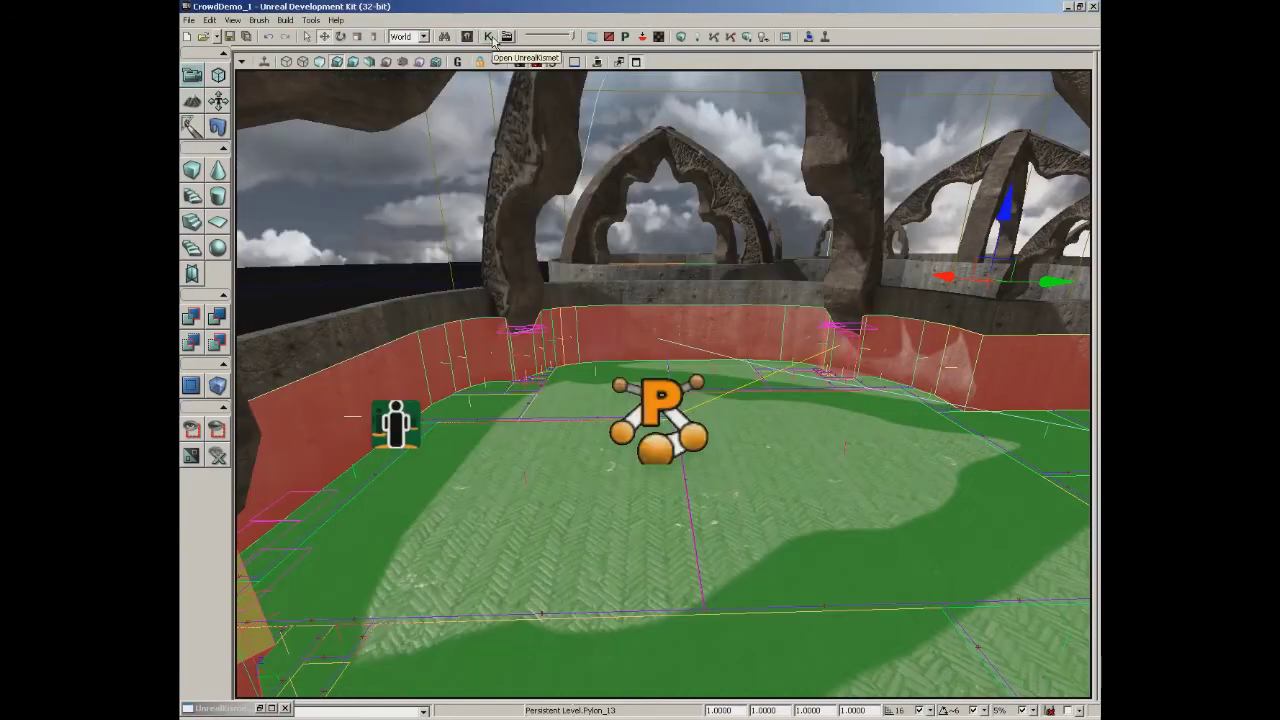
pyautogui.click(259, 708)
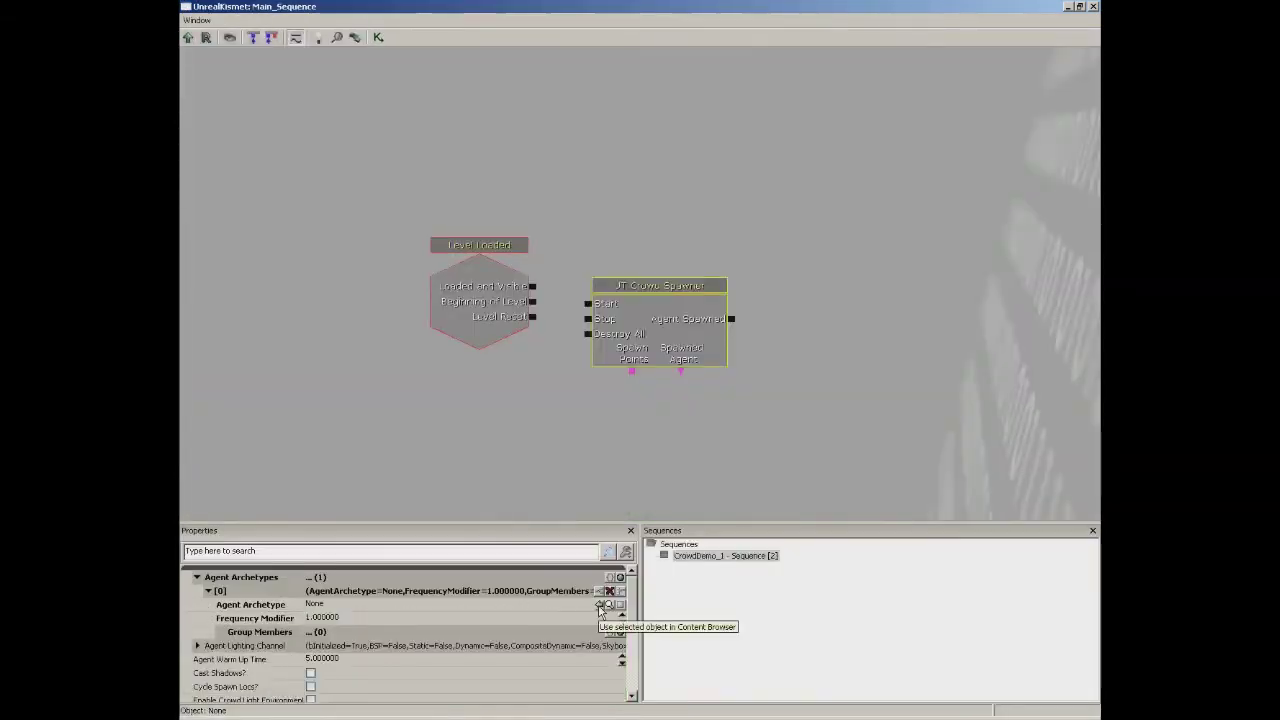
pyautogui.click(601, 607)
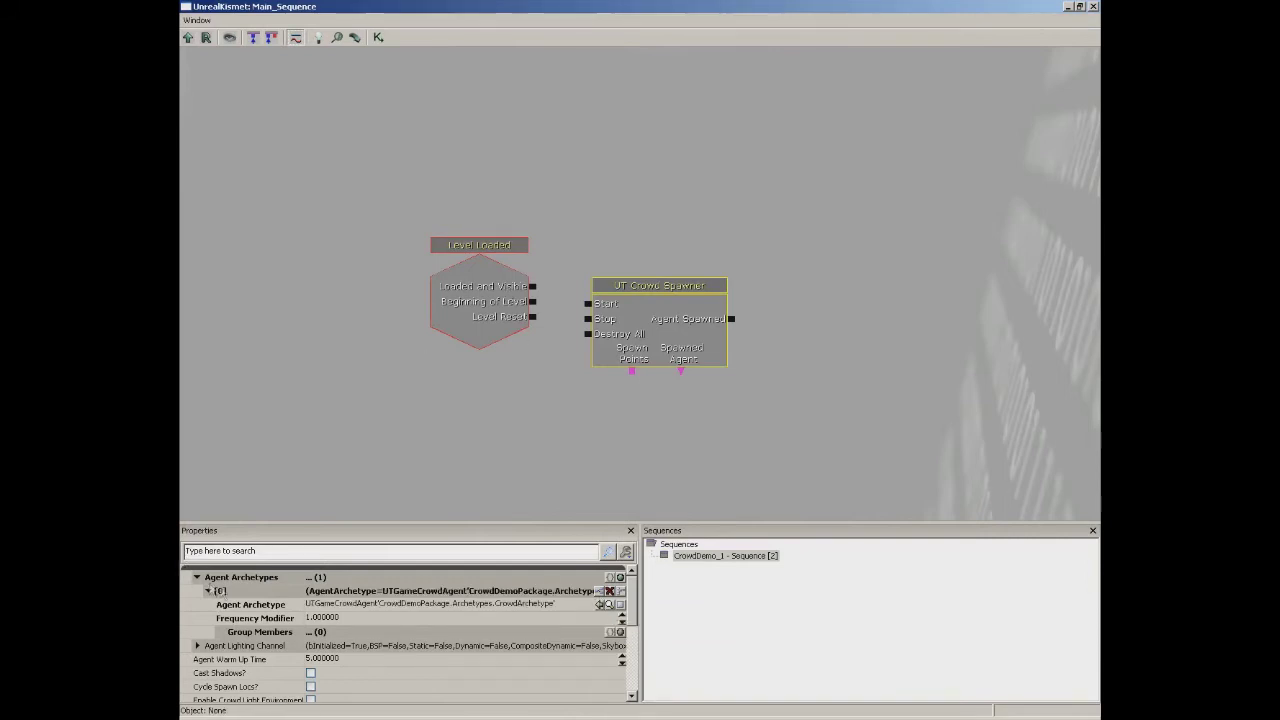
pyautogui.click(197, 577)
pyautogui.click(197, 577)
pyautogui.click(212, 579)
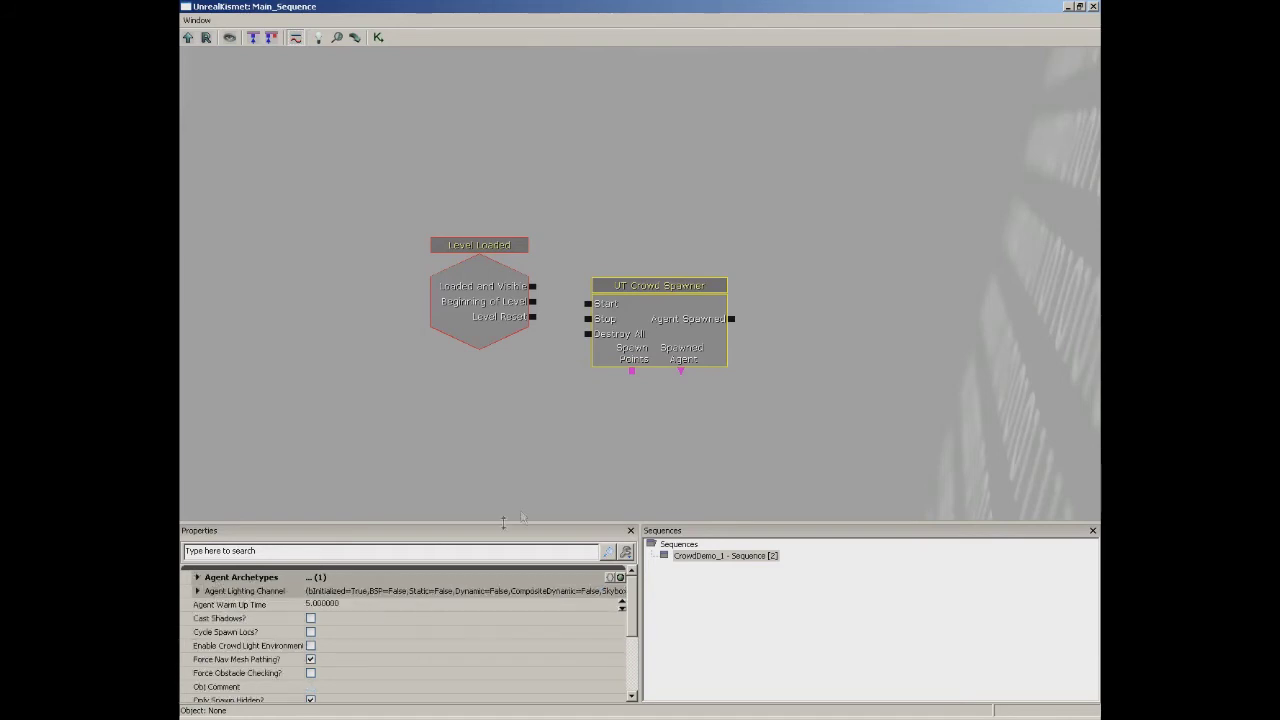
# On the crowd spawner, enable Cast Shadows, Enable Crowd Light Environment and Force Obstacle Checking, and disable Only Spawn Hidden.
pyautogui.moveTo(518, 525); pyautogui.dragTo(520, 440)
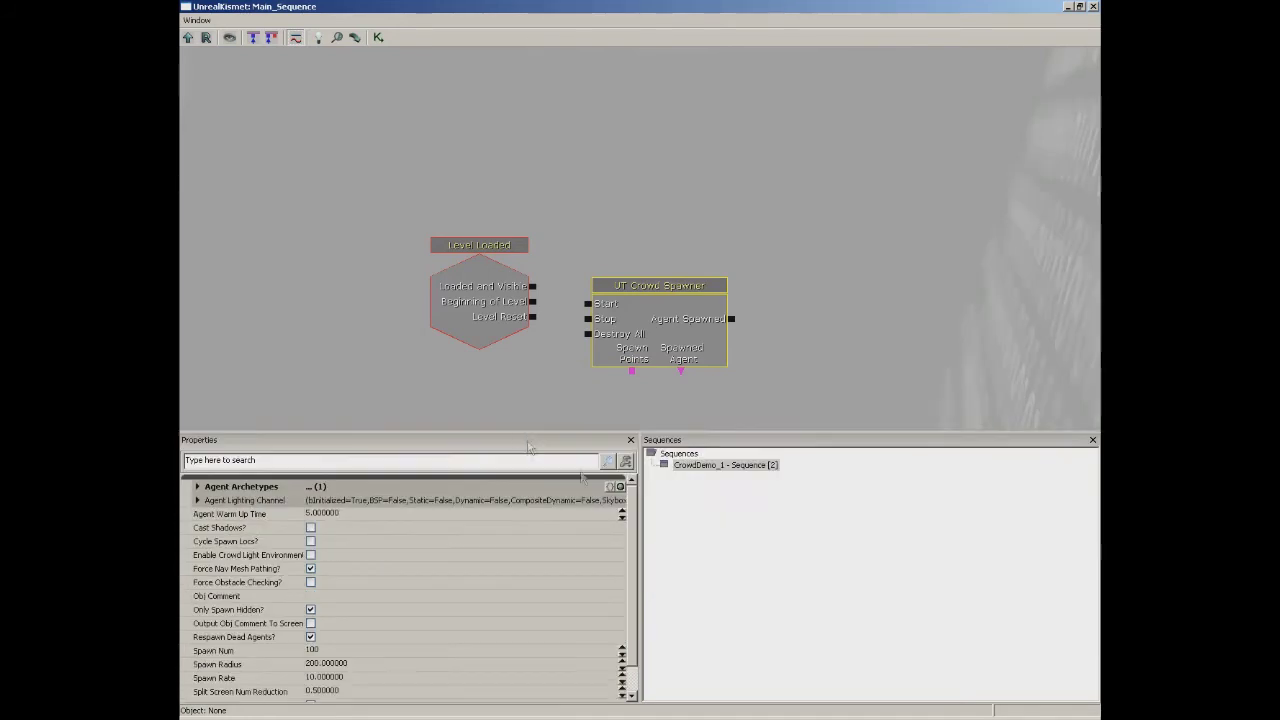
pyautogui.scroll(-1, 634, 520)
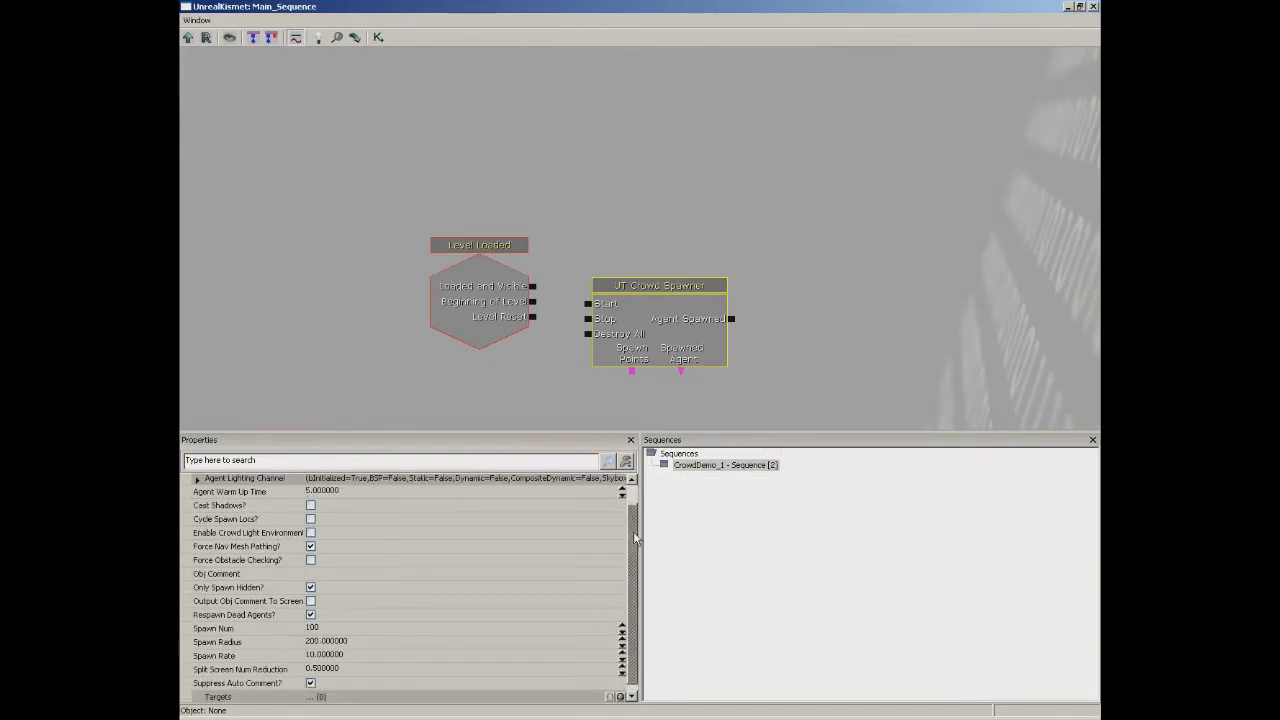
pyautogui.click(311, 505)
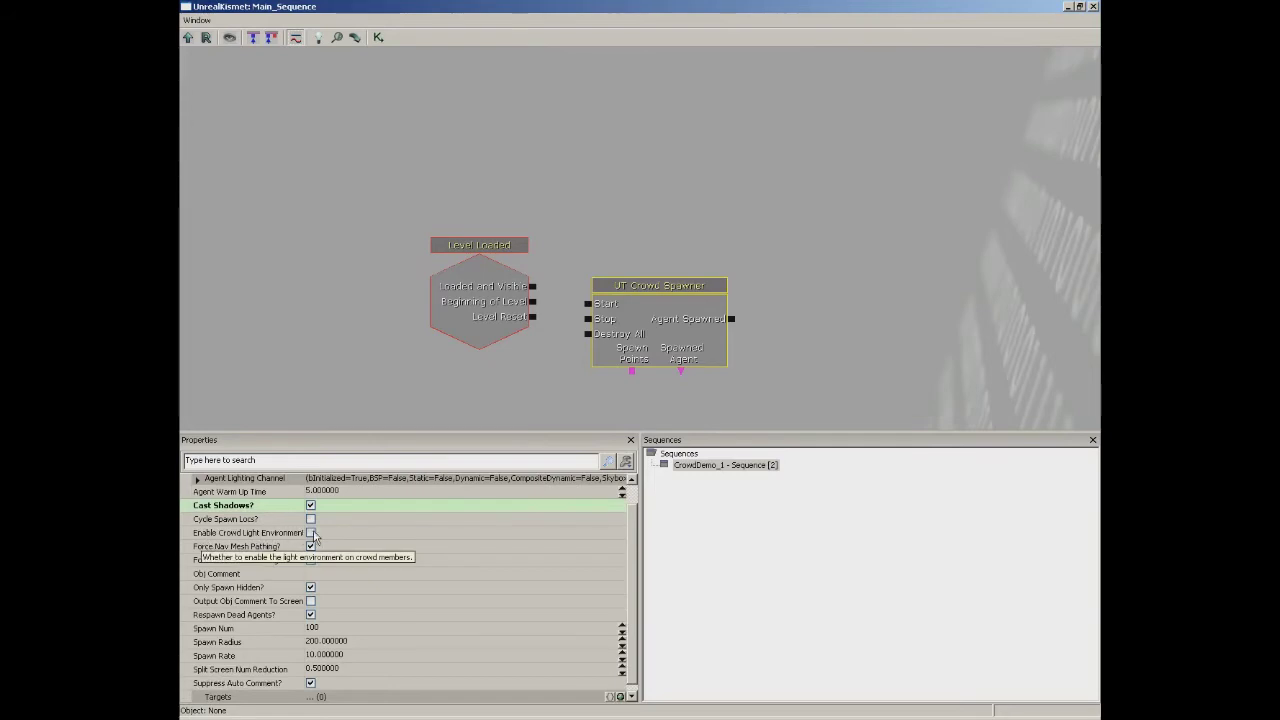
pyautogui.click(311, 534)
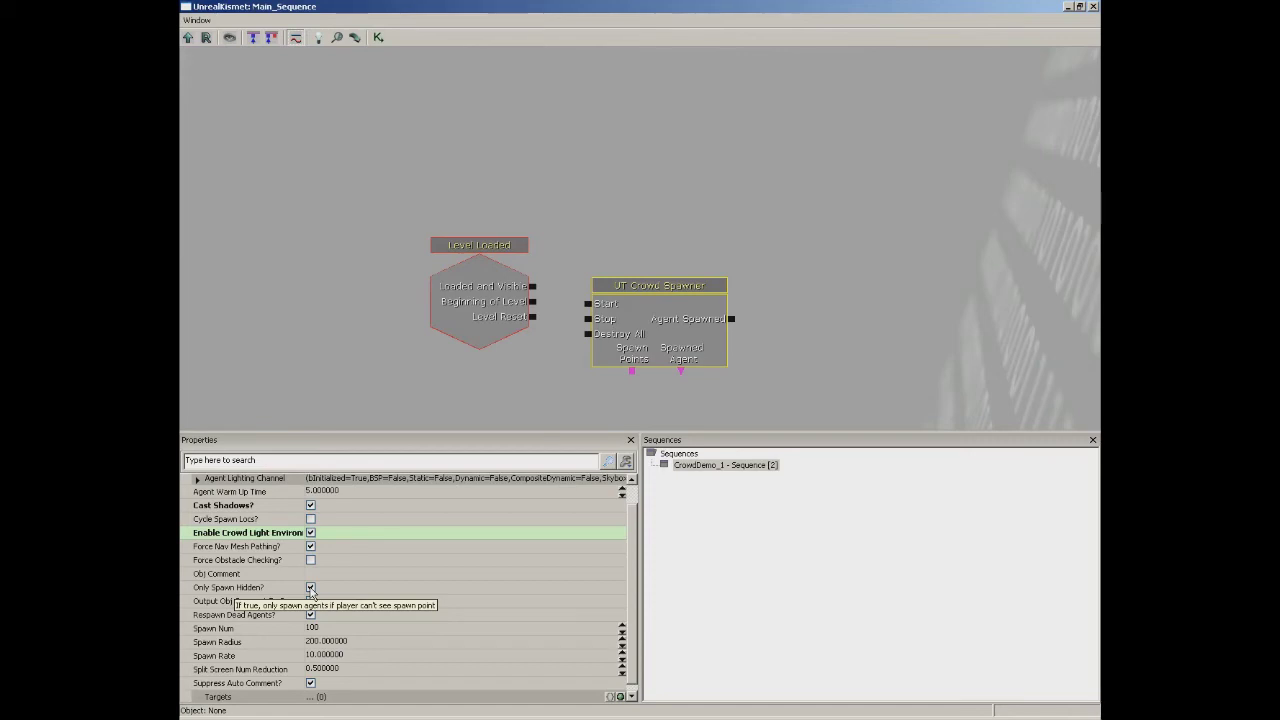
pyautogui.click(310, 589)
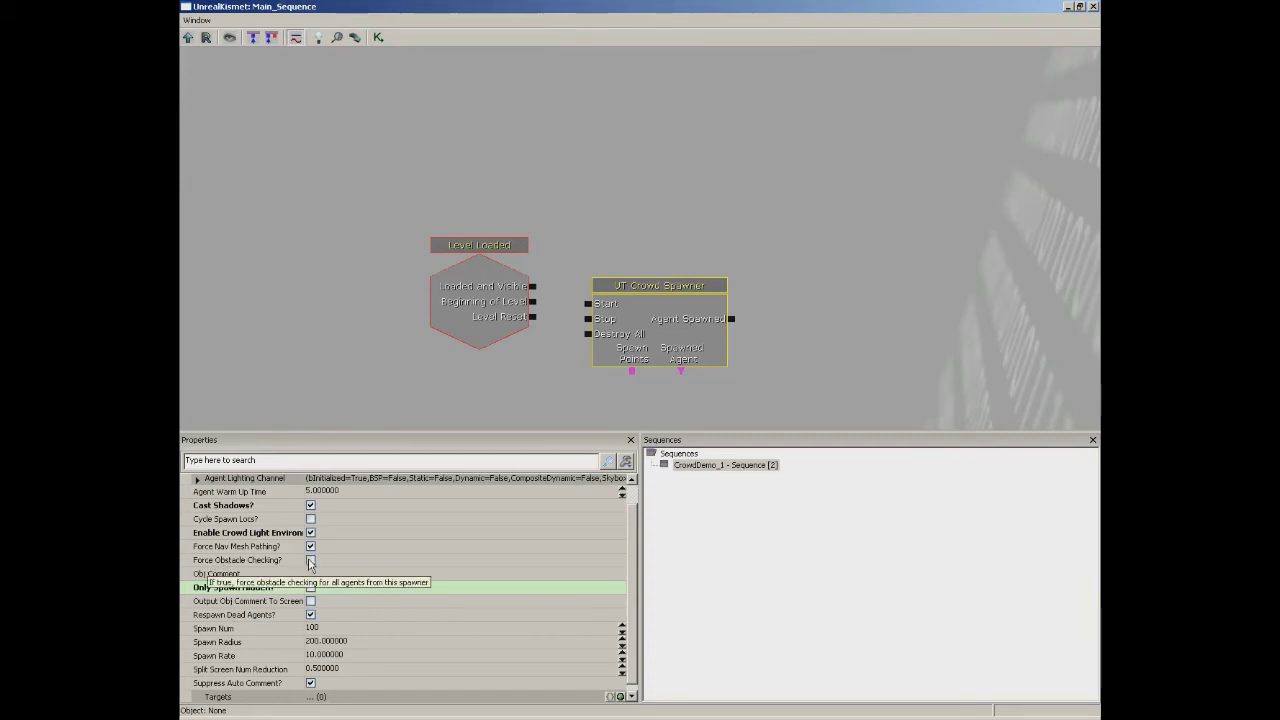
pyautogui.click(310, 561)
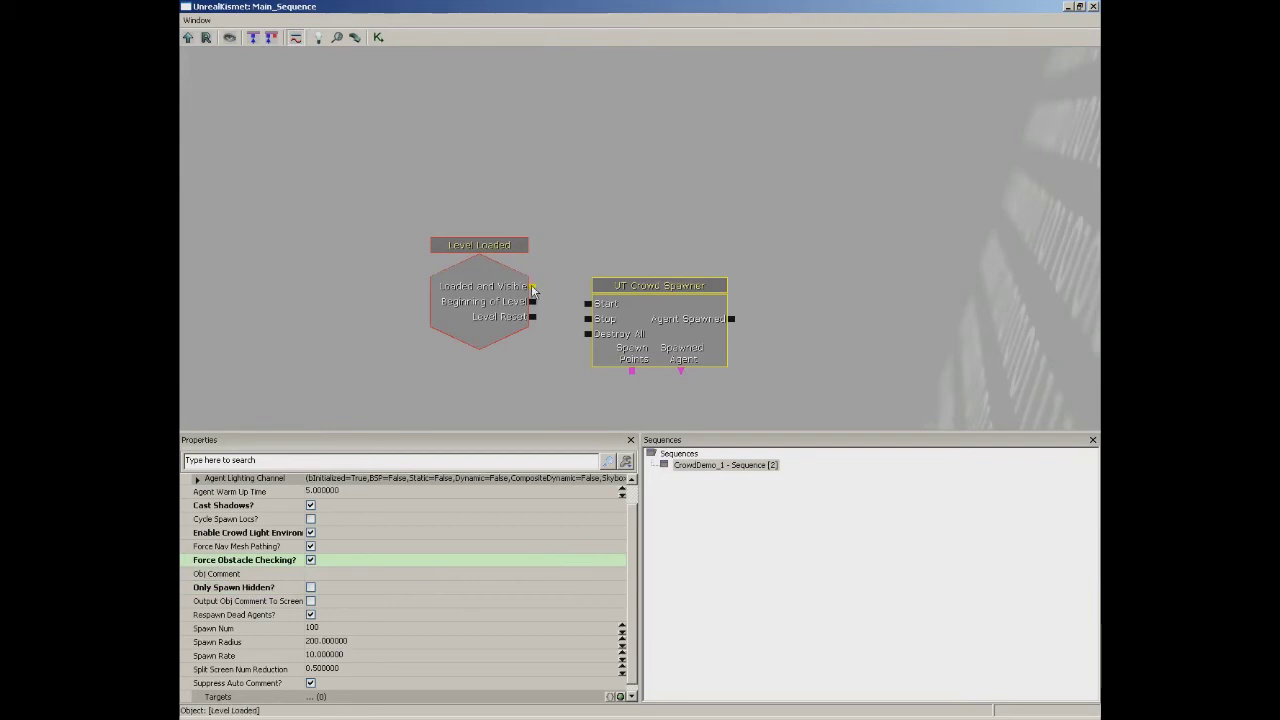
# Connect the Level Loaded event's Loaded and Visible output to the crowd spawner's Start input and close Kismet.
pyautogui.moveTo(537, 288); pyautogui.dragTo(586, 306)
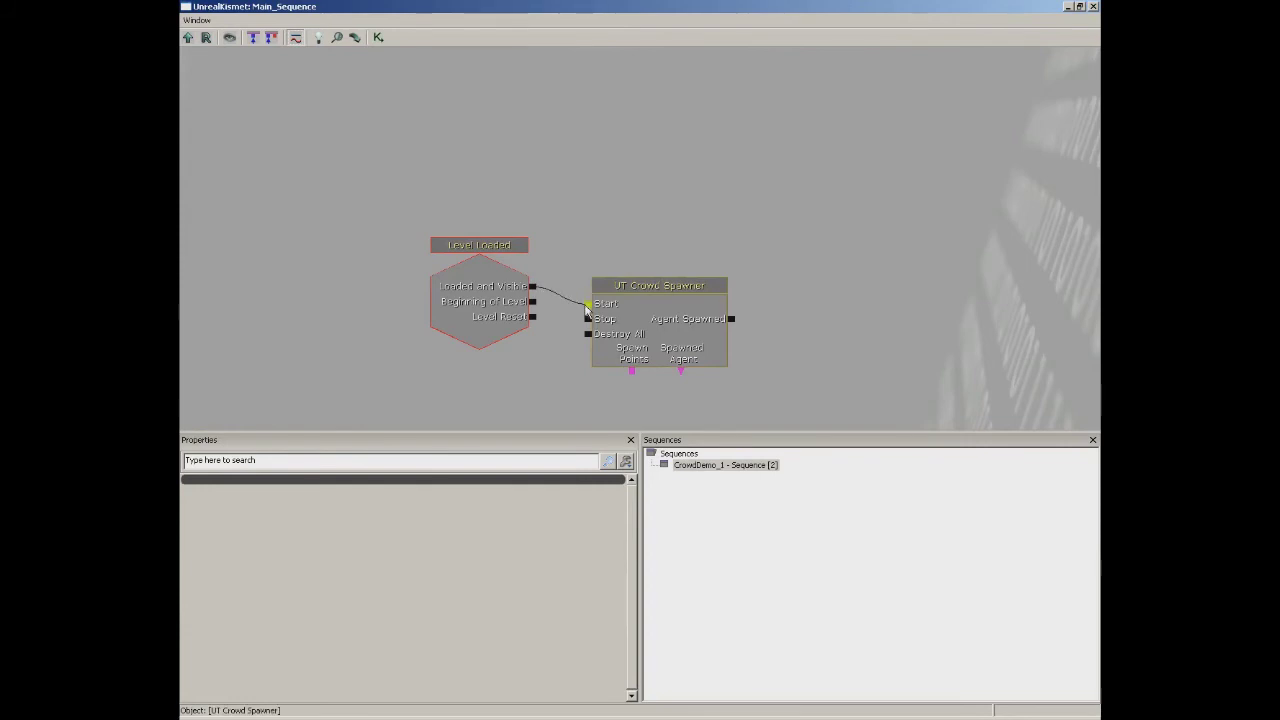
pyautogui.moveTo(751, 231); pyautogui.dragTo(737, 191)
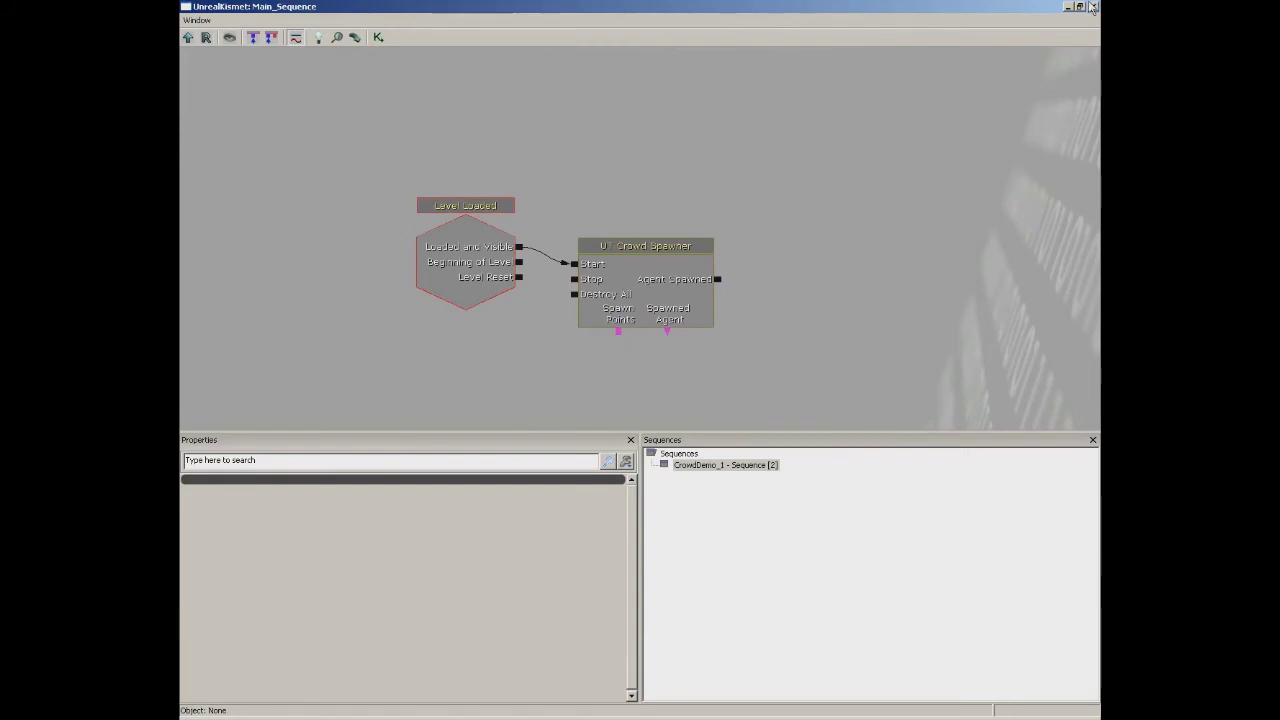
pyautogui.click(1093, 7)
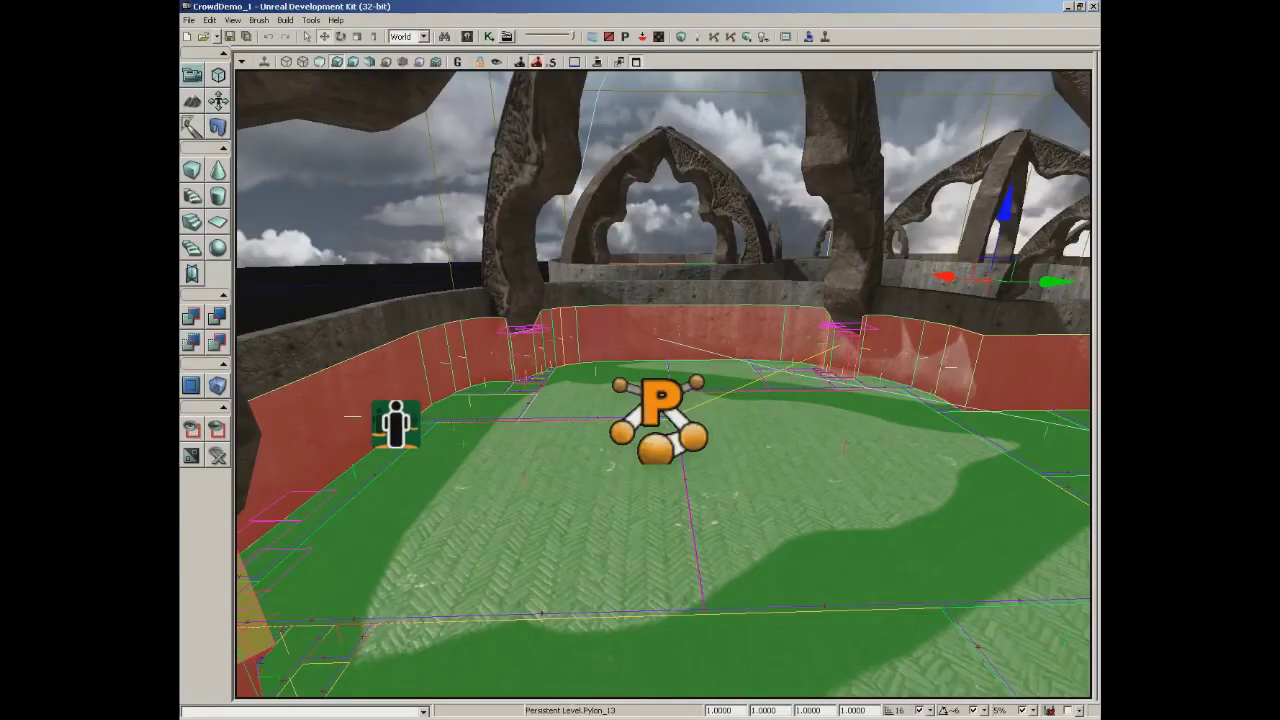
# Link the crowd destination near the lower-left arena's pylon to the spawner's Spawn Points as an object variable, and close Kismet.
pyautogui.click(398, 420)
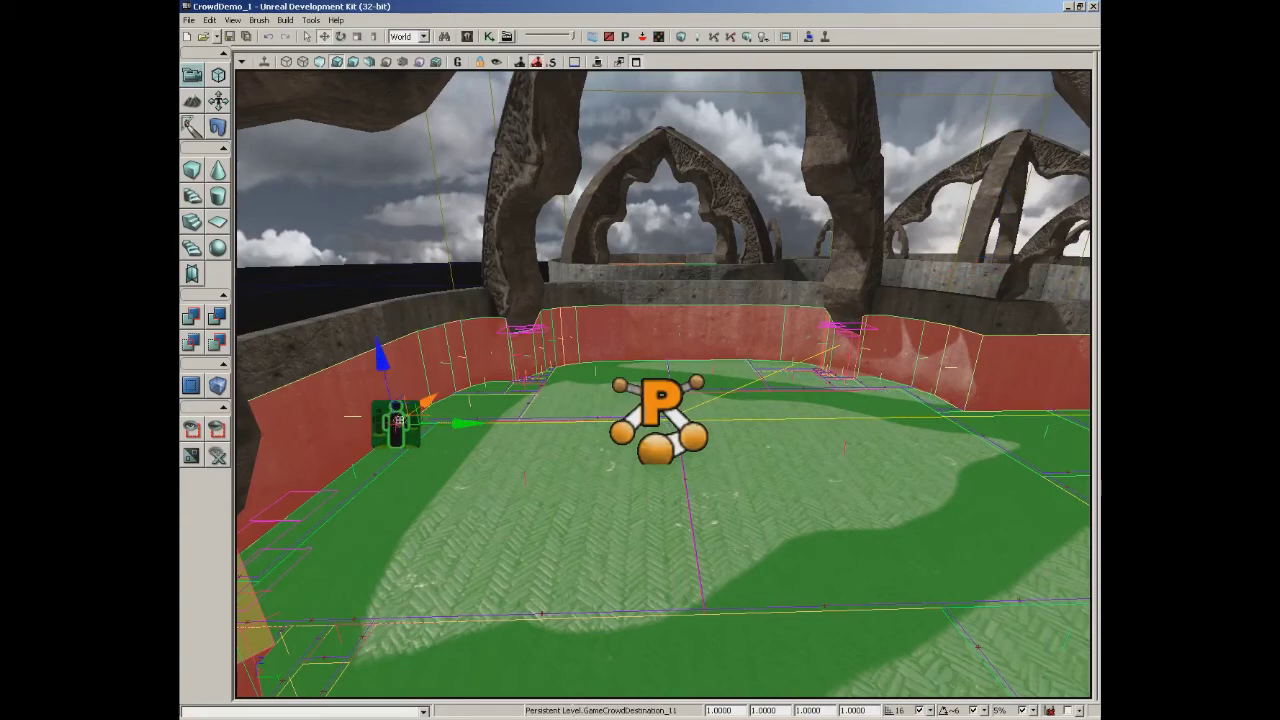
pyautogui.click(488, 36)
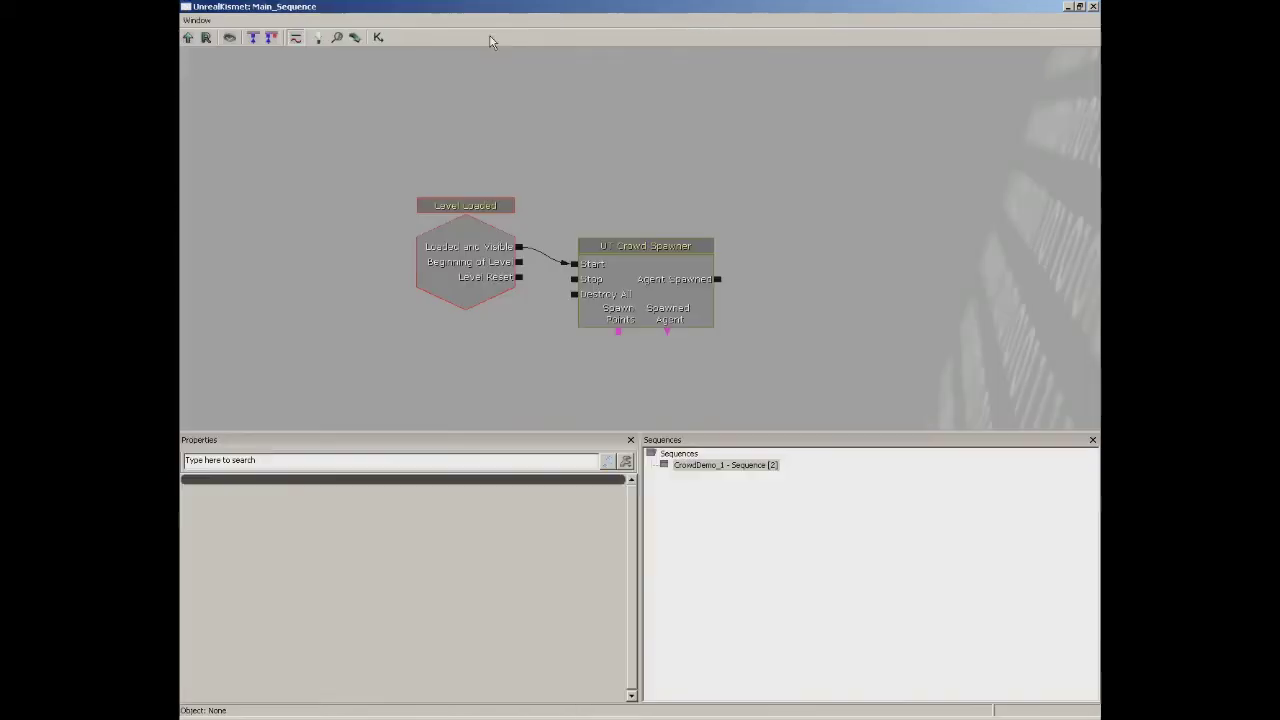
pyautogui.rightClick(617, 331)
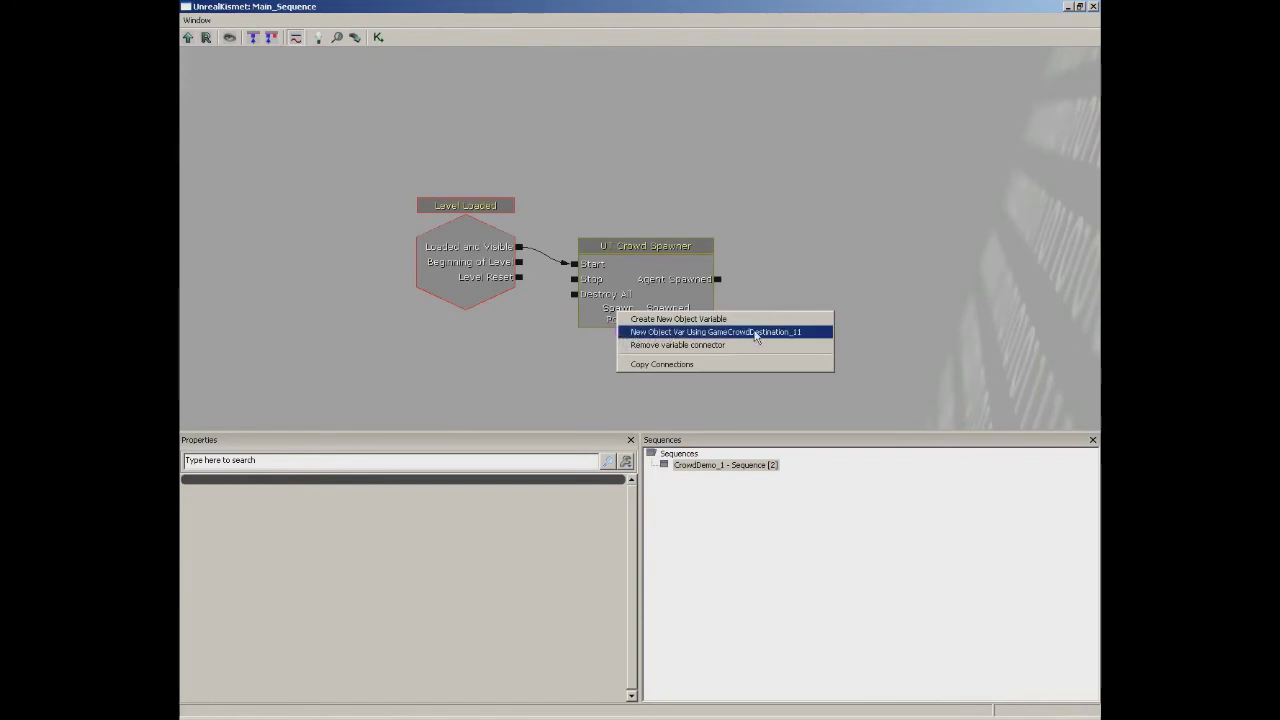
pyautogui.click(812, 332)
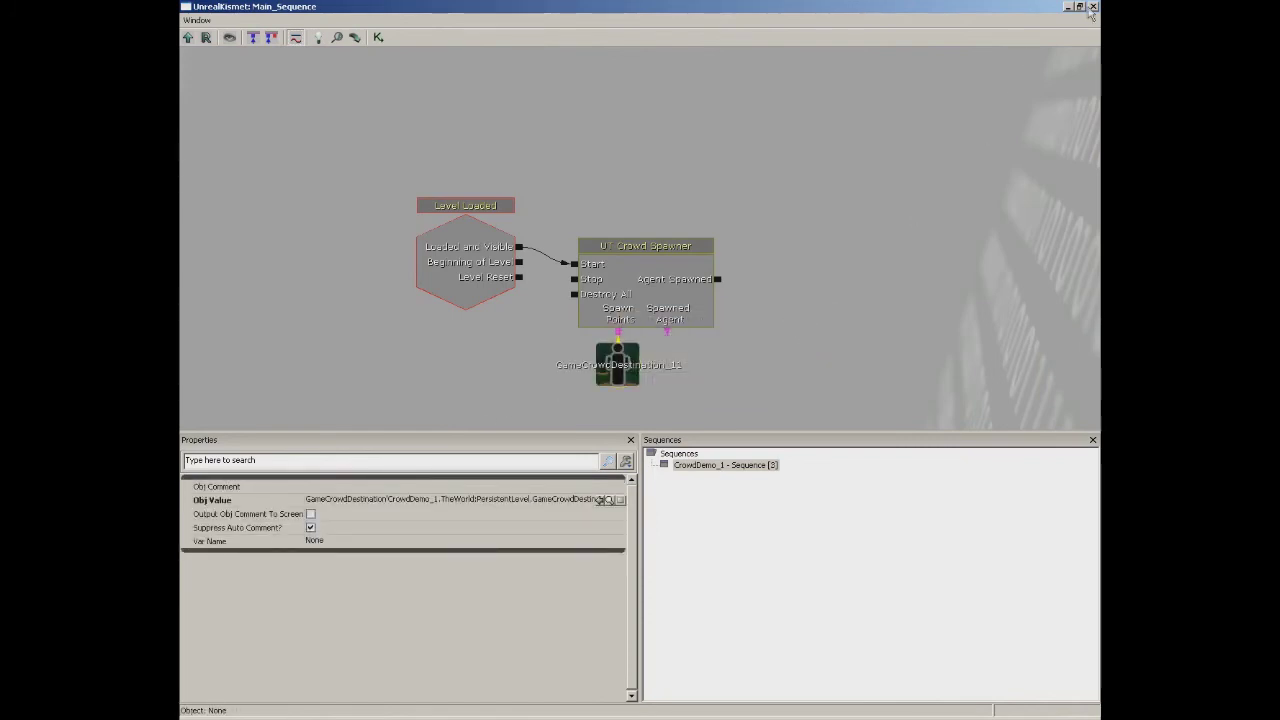
pyautogui.click(1093, 7)
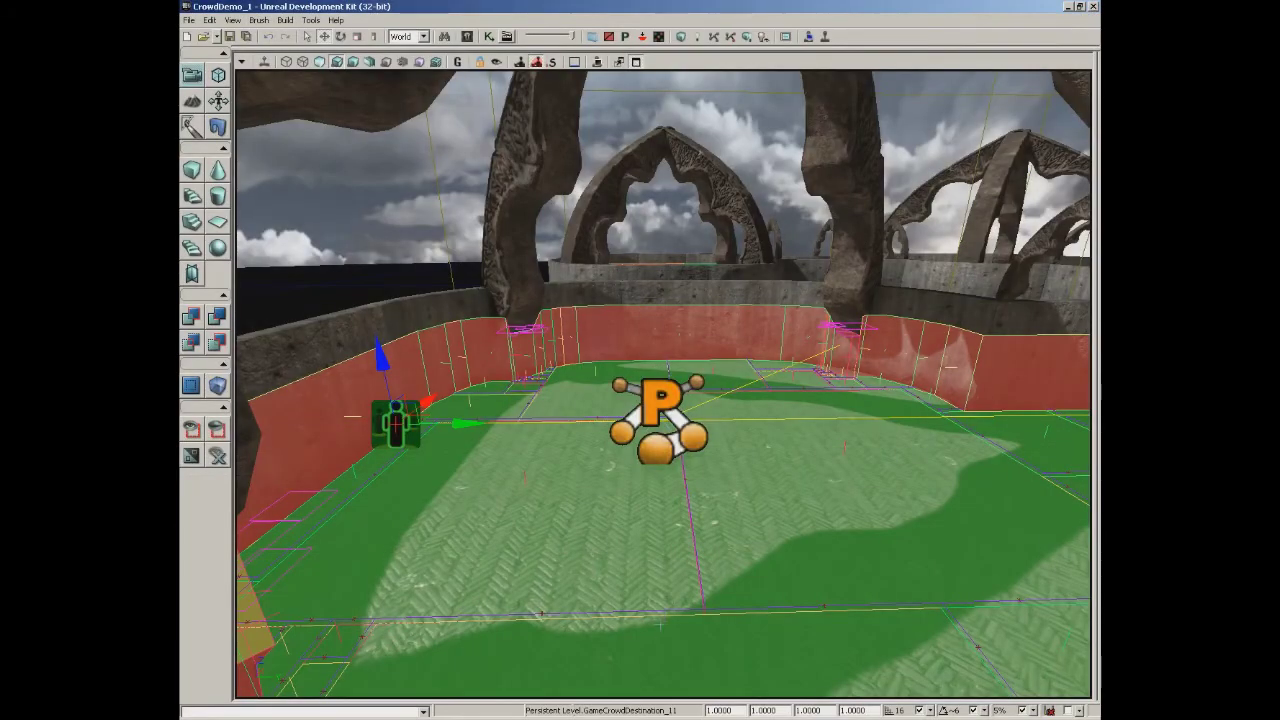
# Start a play test from the arena floor near the pylon and walk around to examine the crowd agents' movement.
pyautogui.rightClick(660, 345)
pyautogui.click(695, 599)
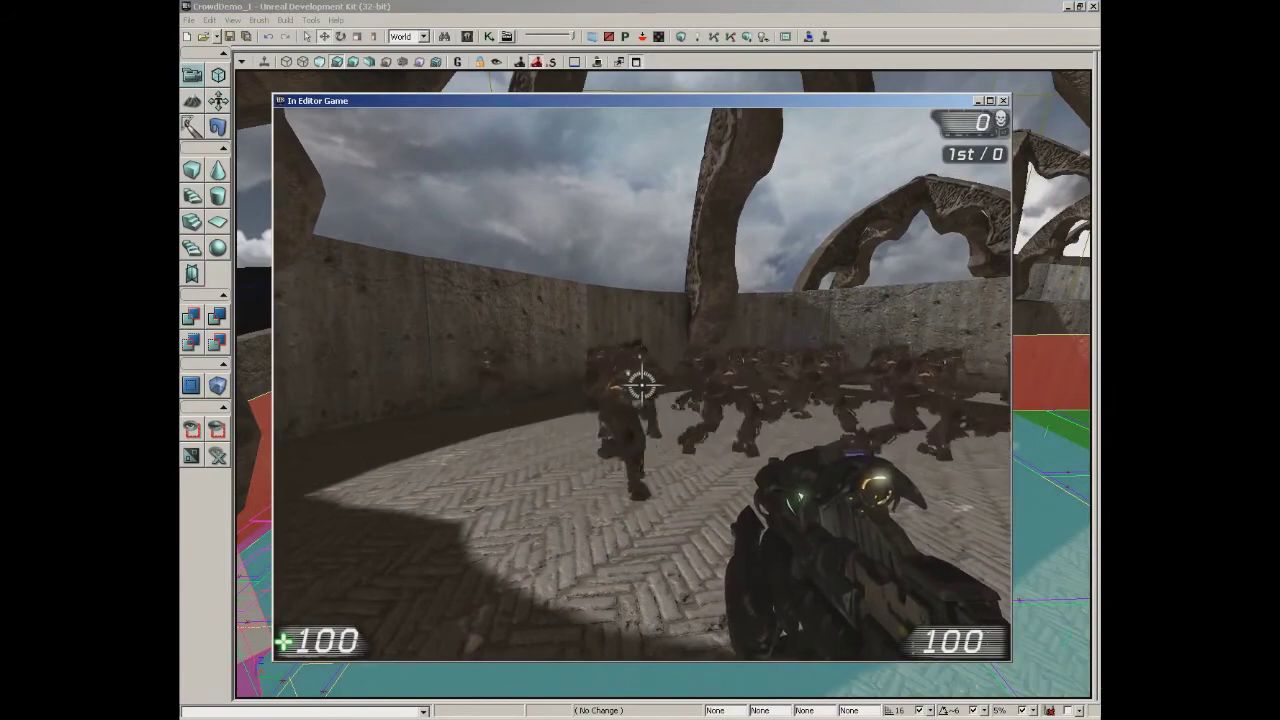
pyautogui.press('w')
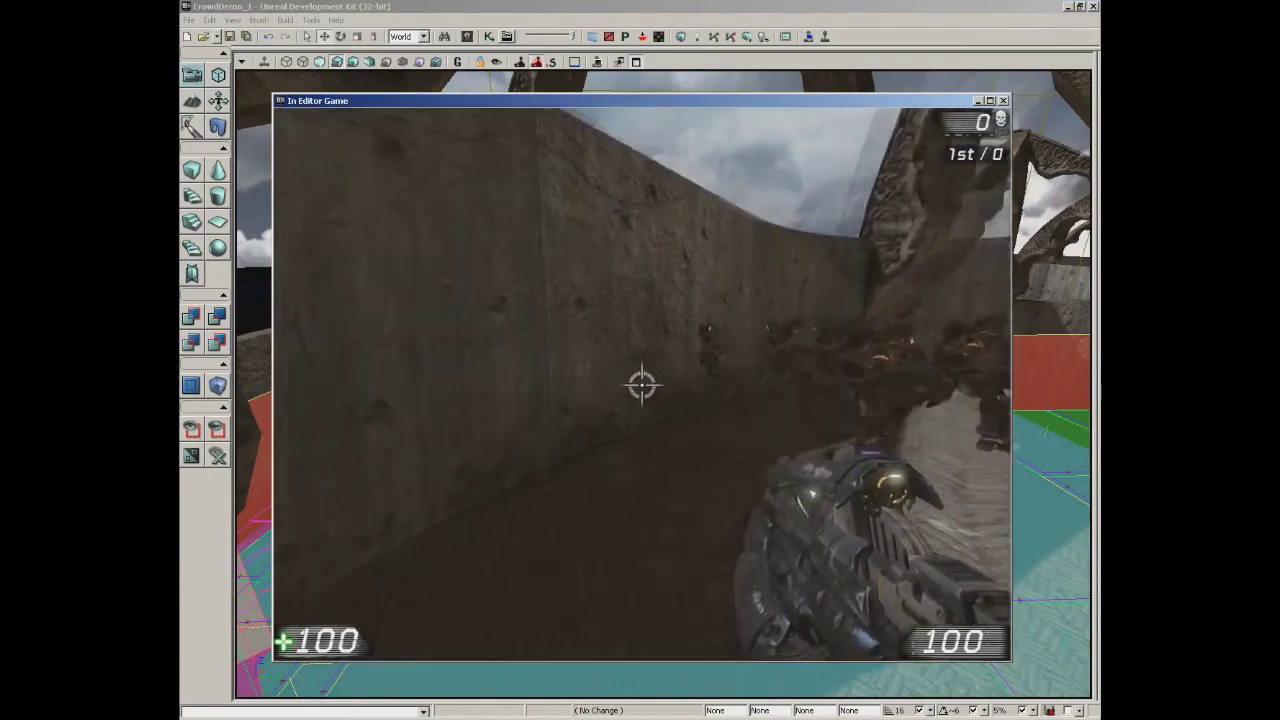
pyautogui.press('w')
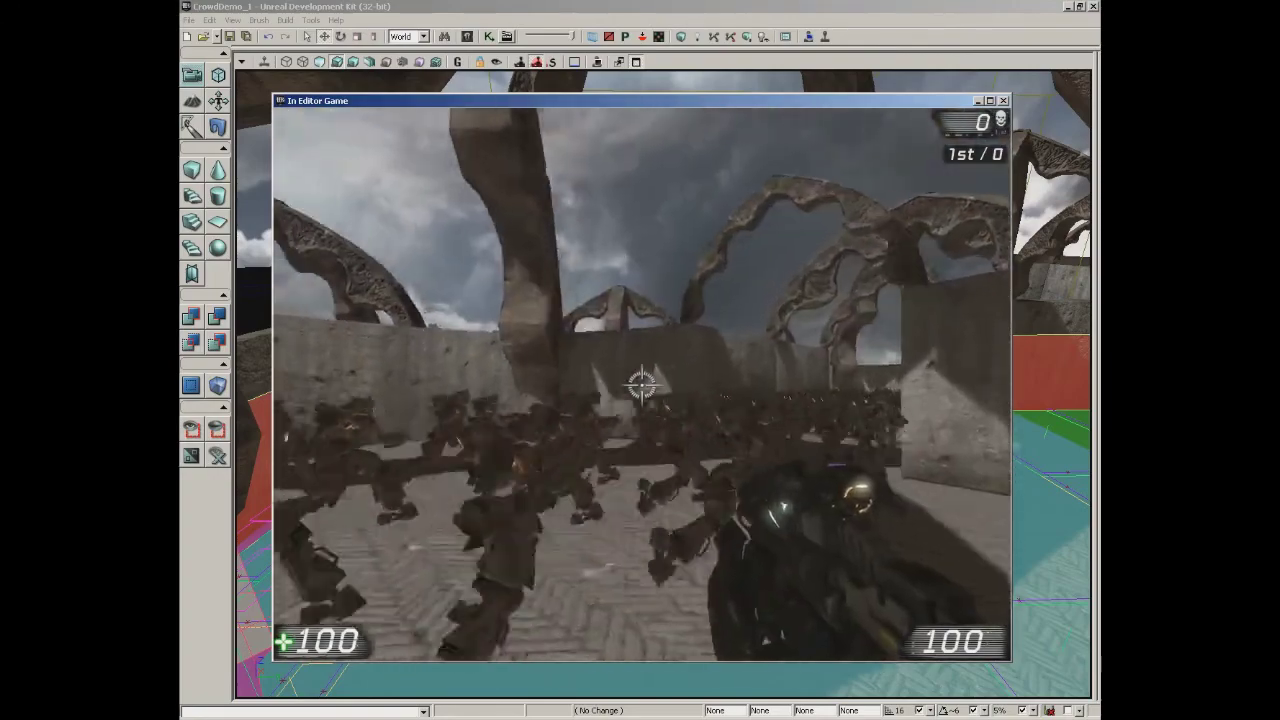
pyautogui.press('w')
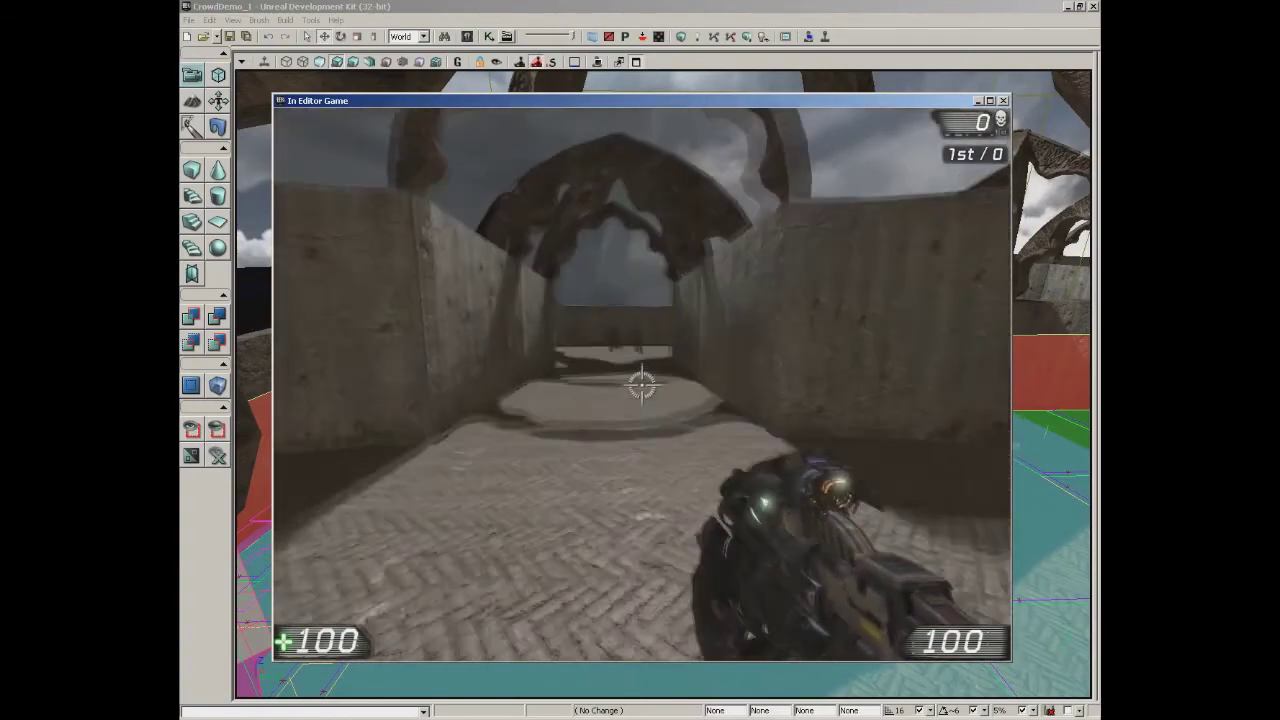
# Move through the walled corridors between the arenas and fire at crowd agents to check how they react.
pyautogui.press('w')
pyautogui.click(641, 384)
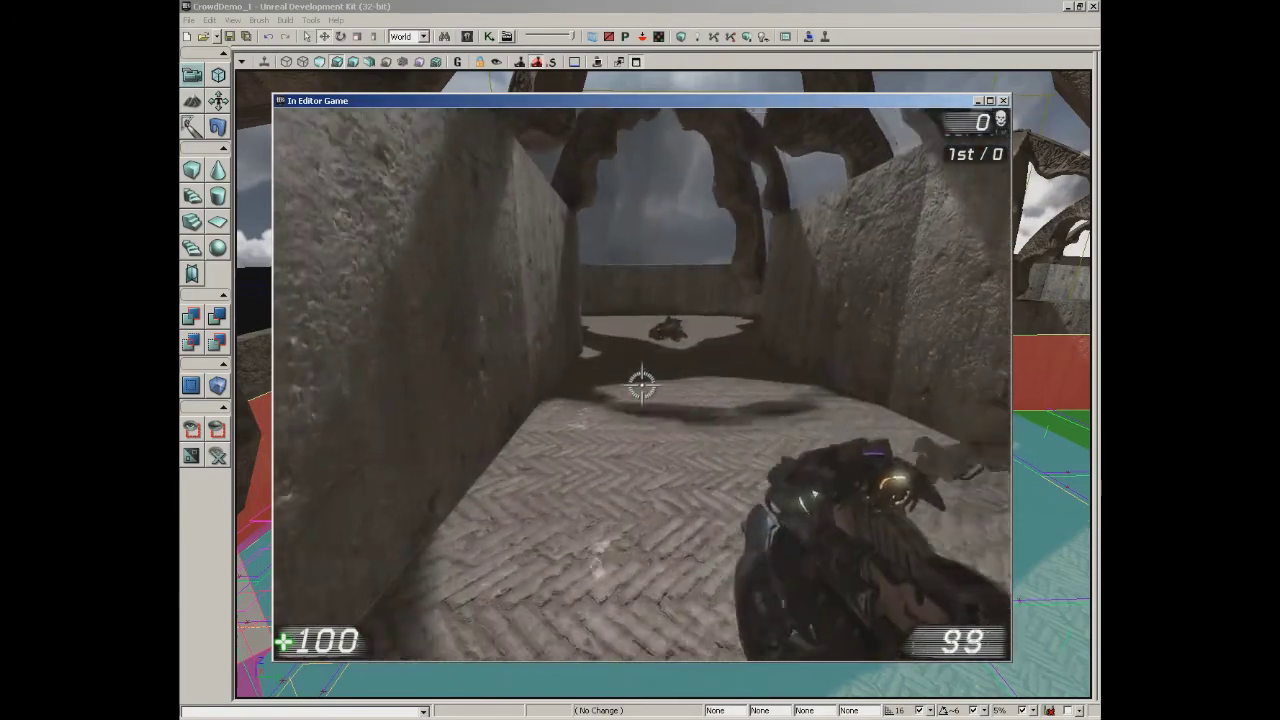
pyautogui.moveTo(641, 384)
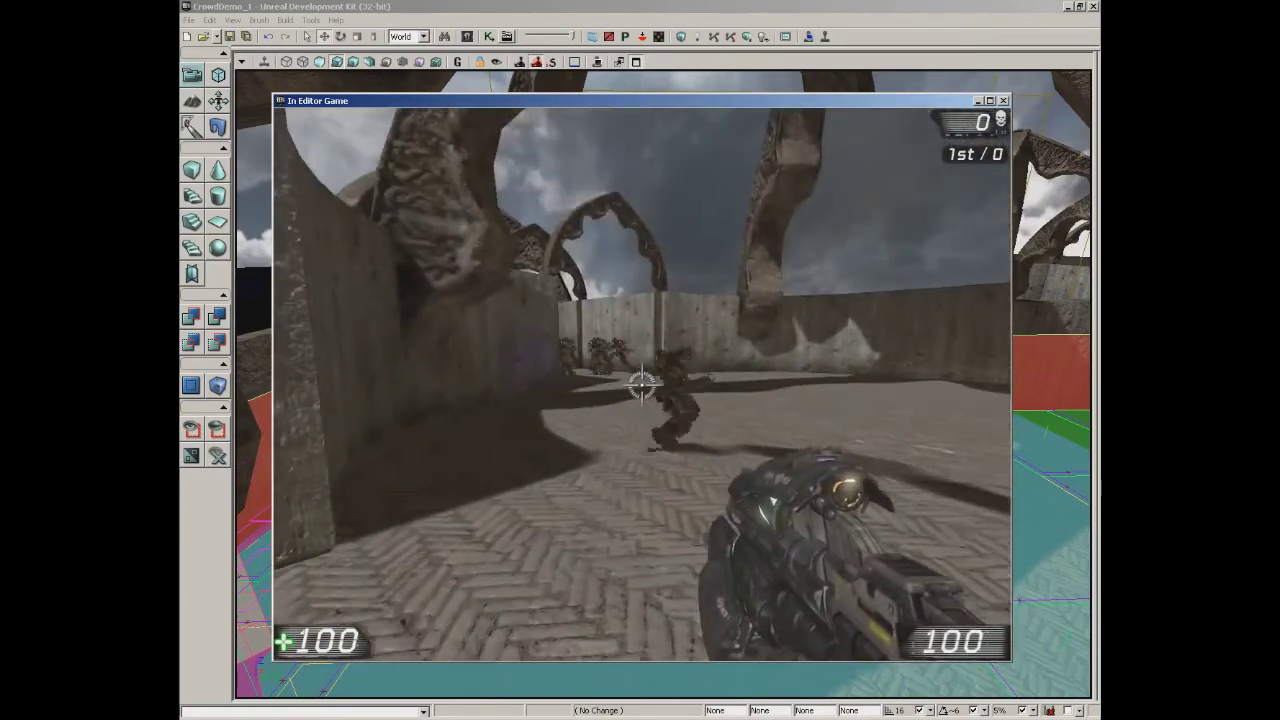
pyautogui.press('w')
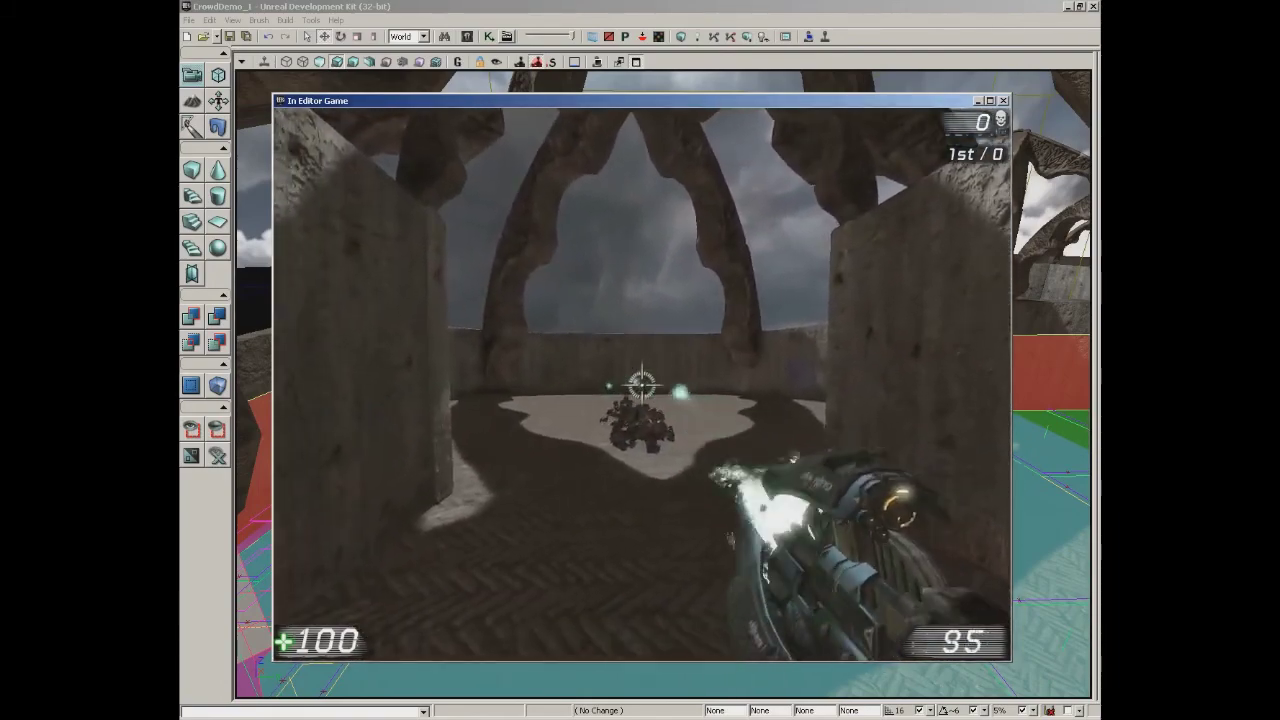
pyautogui.press('w')
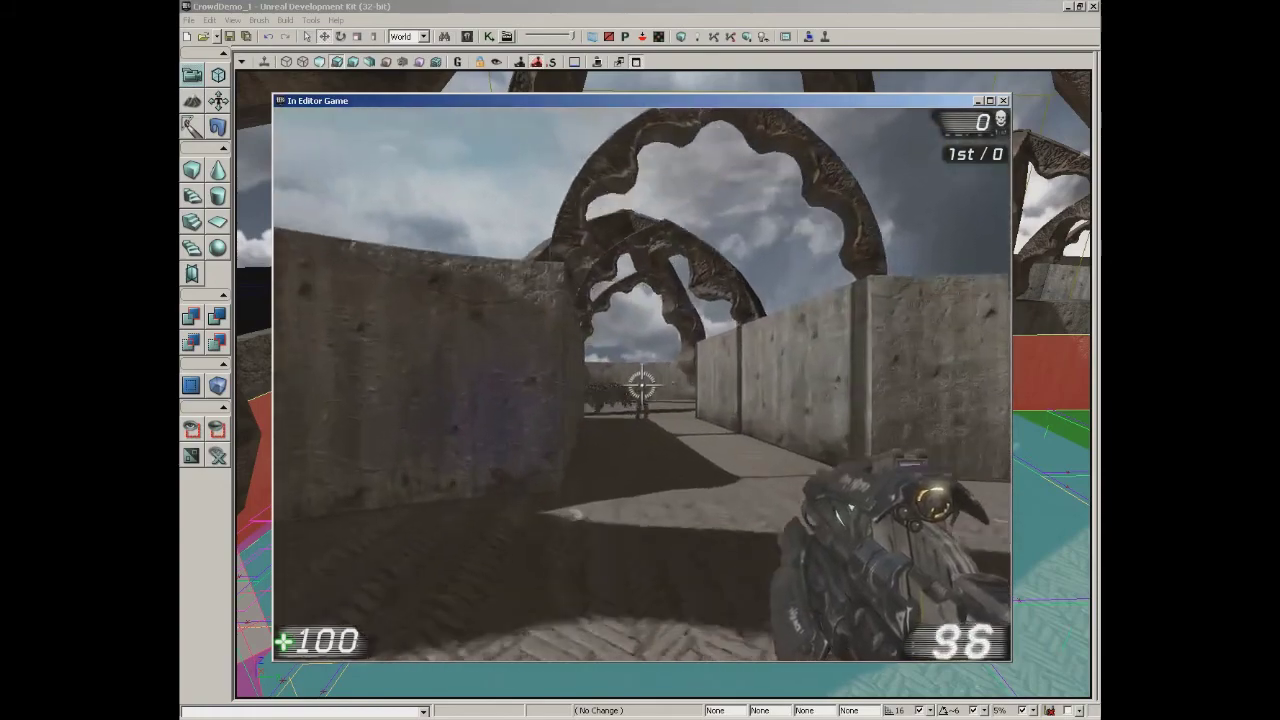
pyautogui.press('w')
pyautogui.click(641, 384)
pyautogui.click(641, 384)
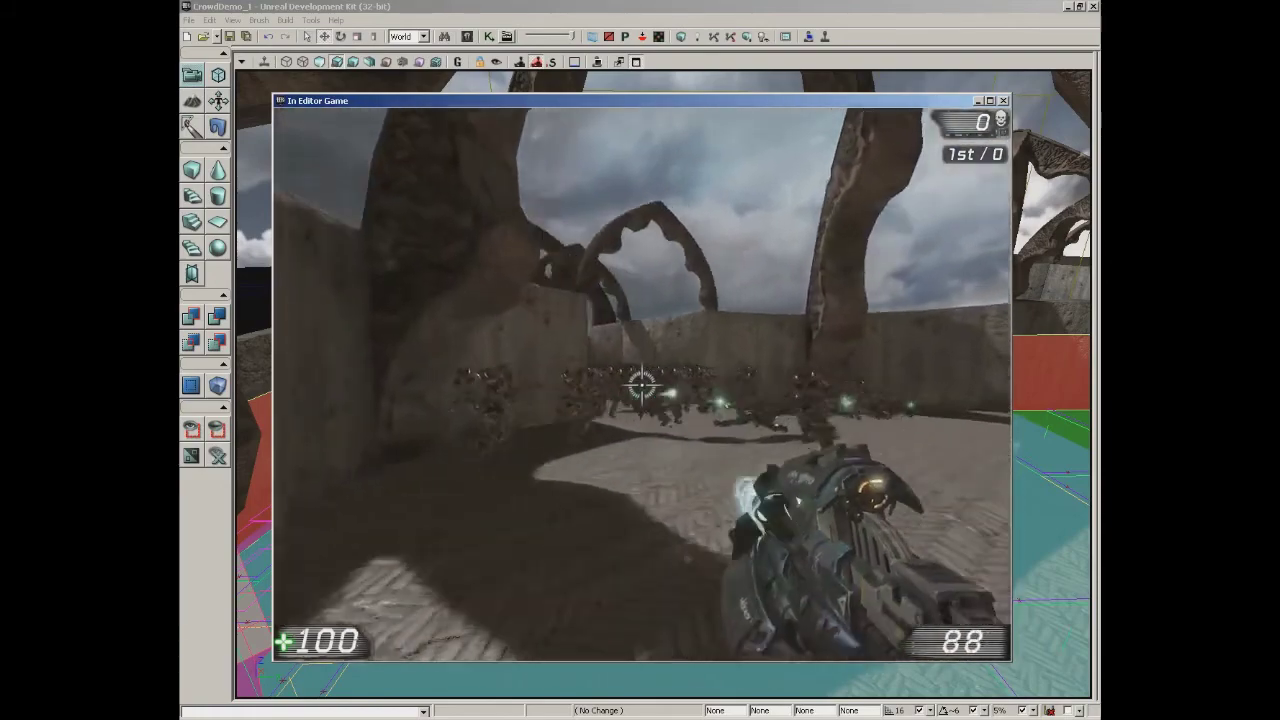
pyautogui.click(641, 384)
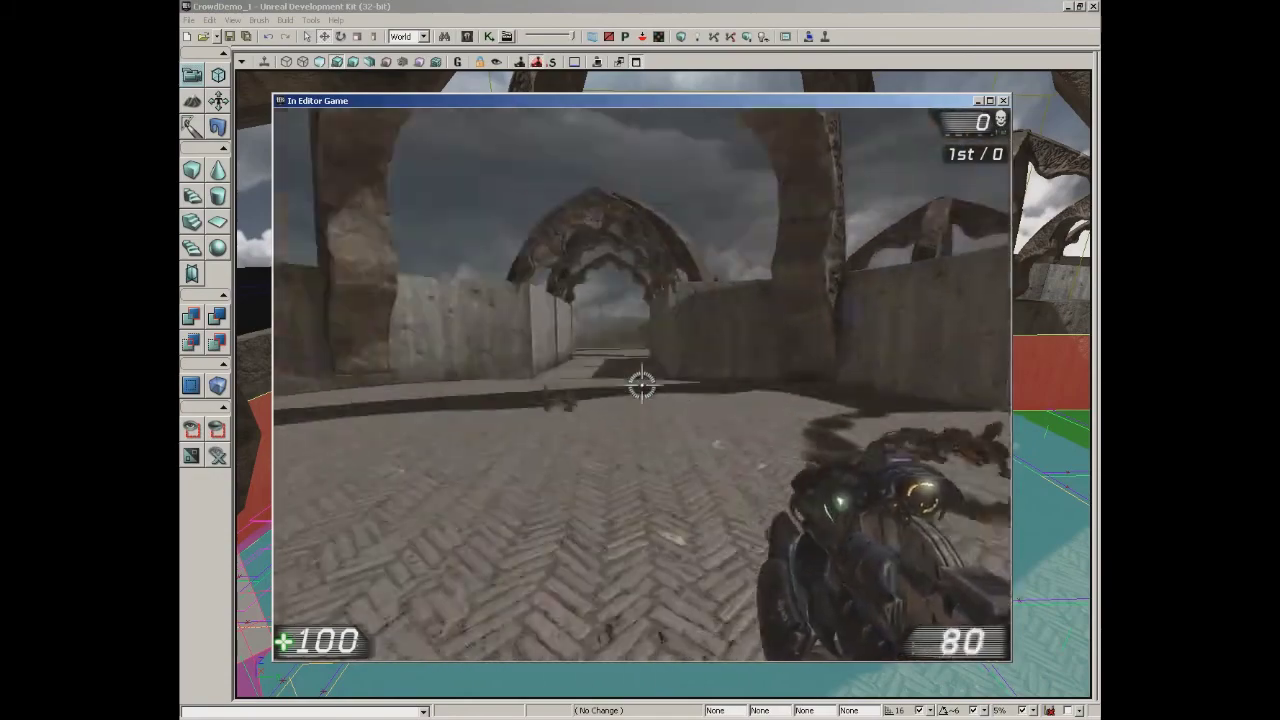
# Walk on through the corridors to check the crowd's travel between destinations, and end the play test.
pyautogui.press('w')
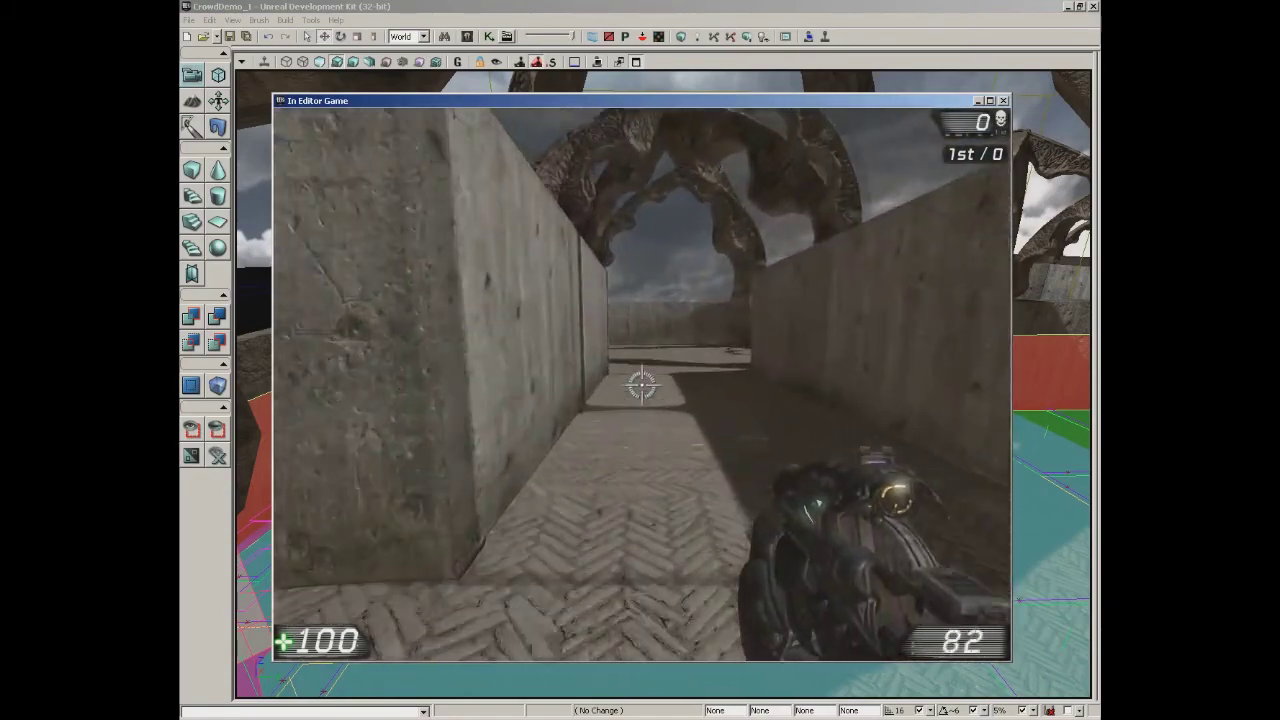
pyautogui.press('w')
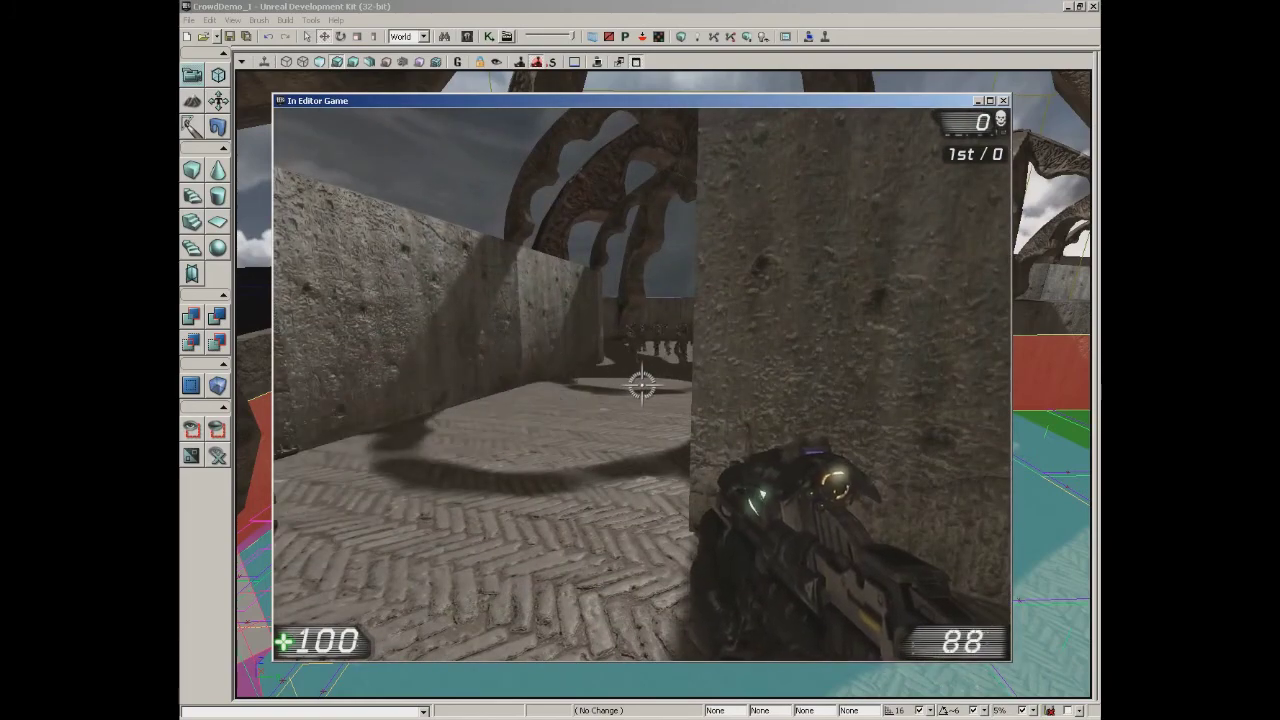
pyautogui.press('Escape')
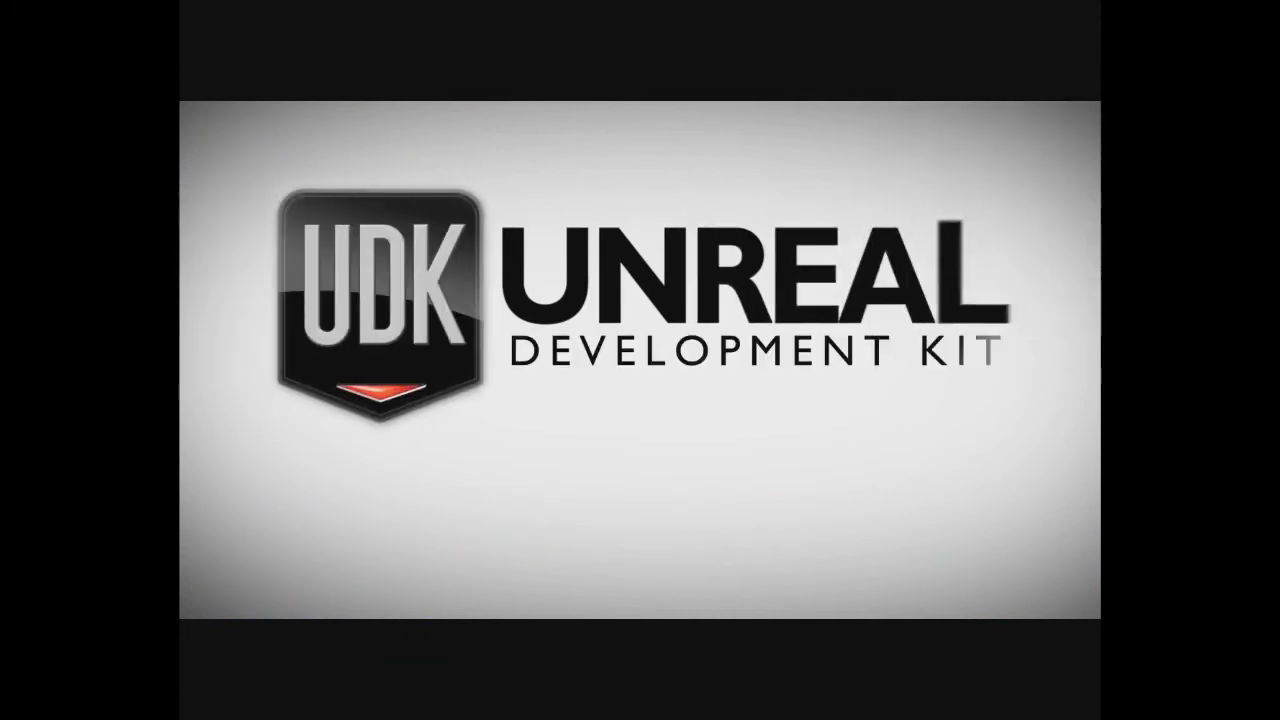